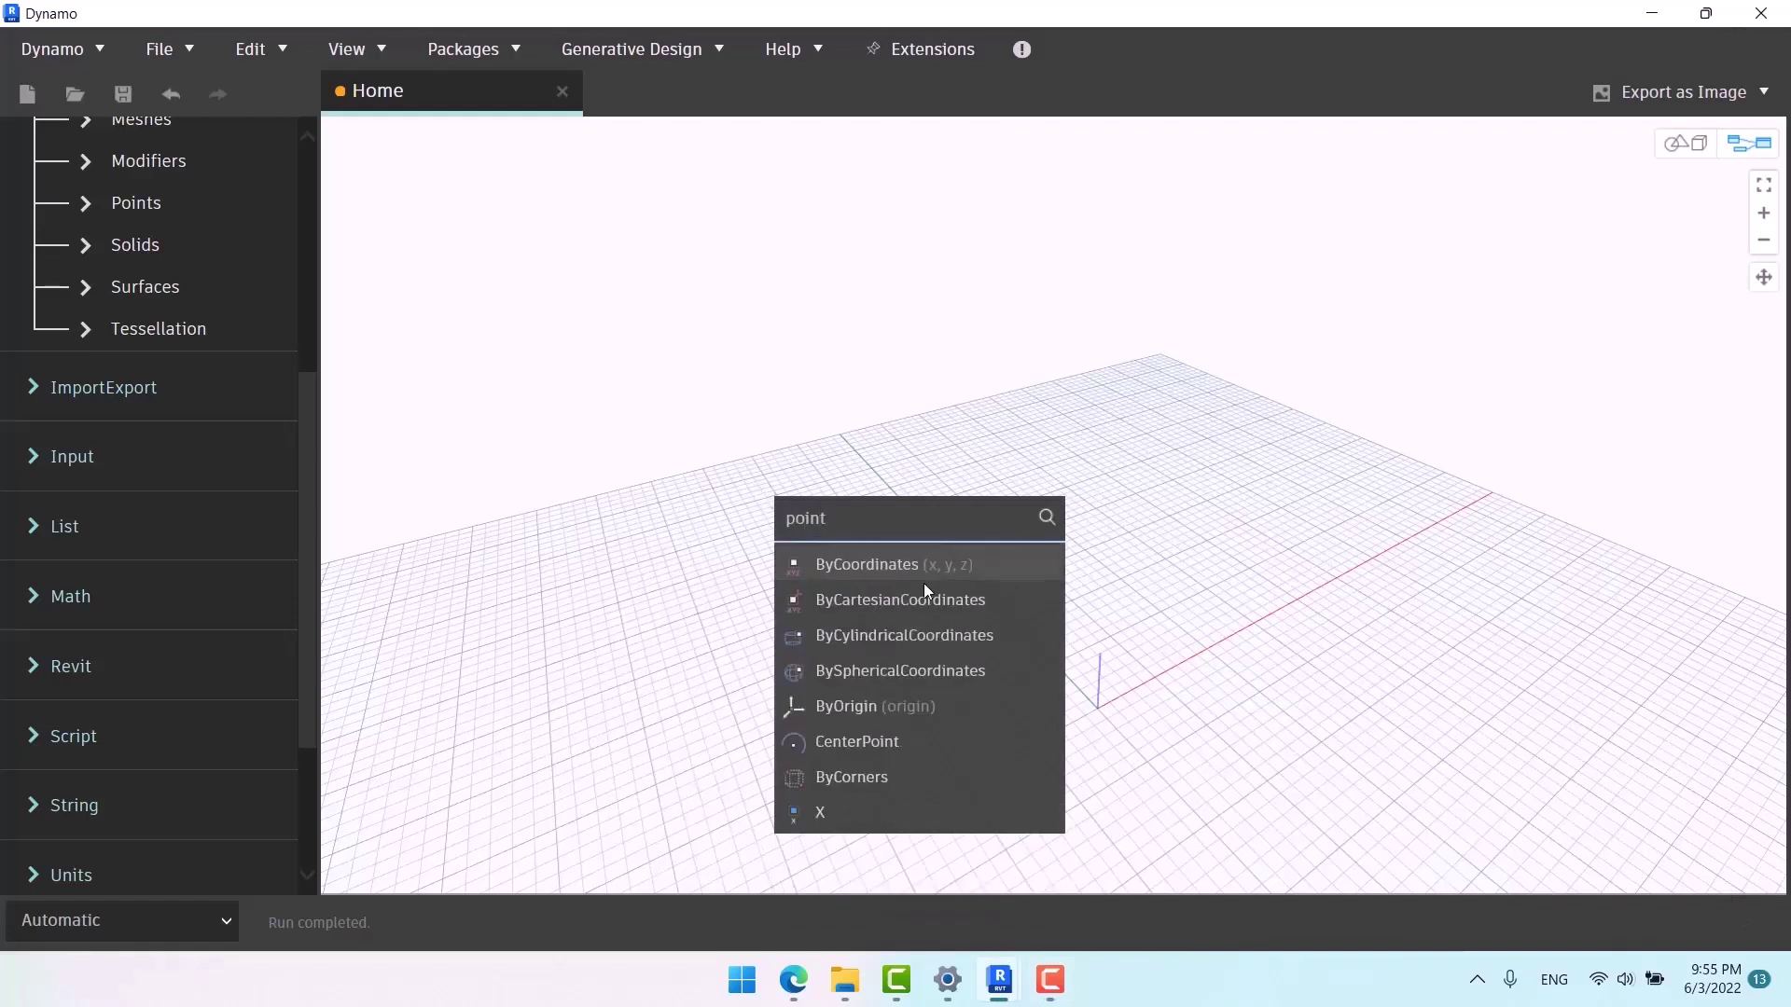
Add the Point.ByCoordinates node that takes x, y and z to the empty graph.
left_click(923, 587)
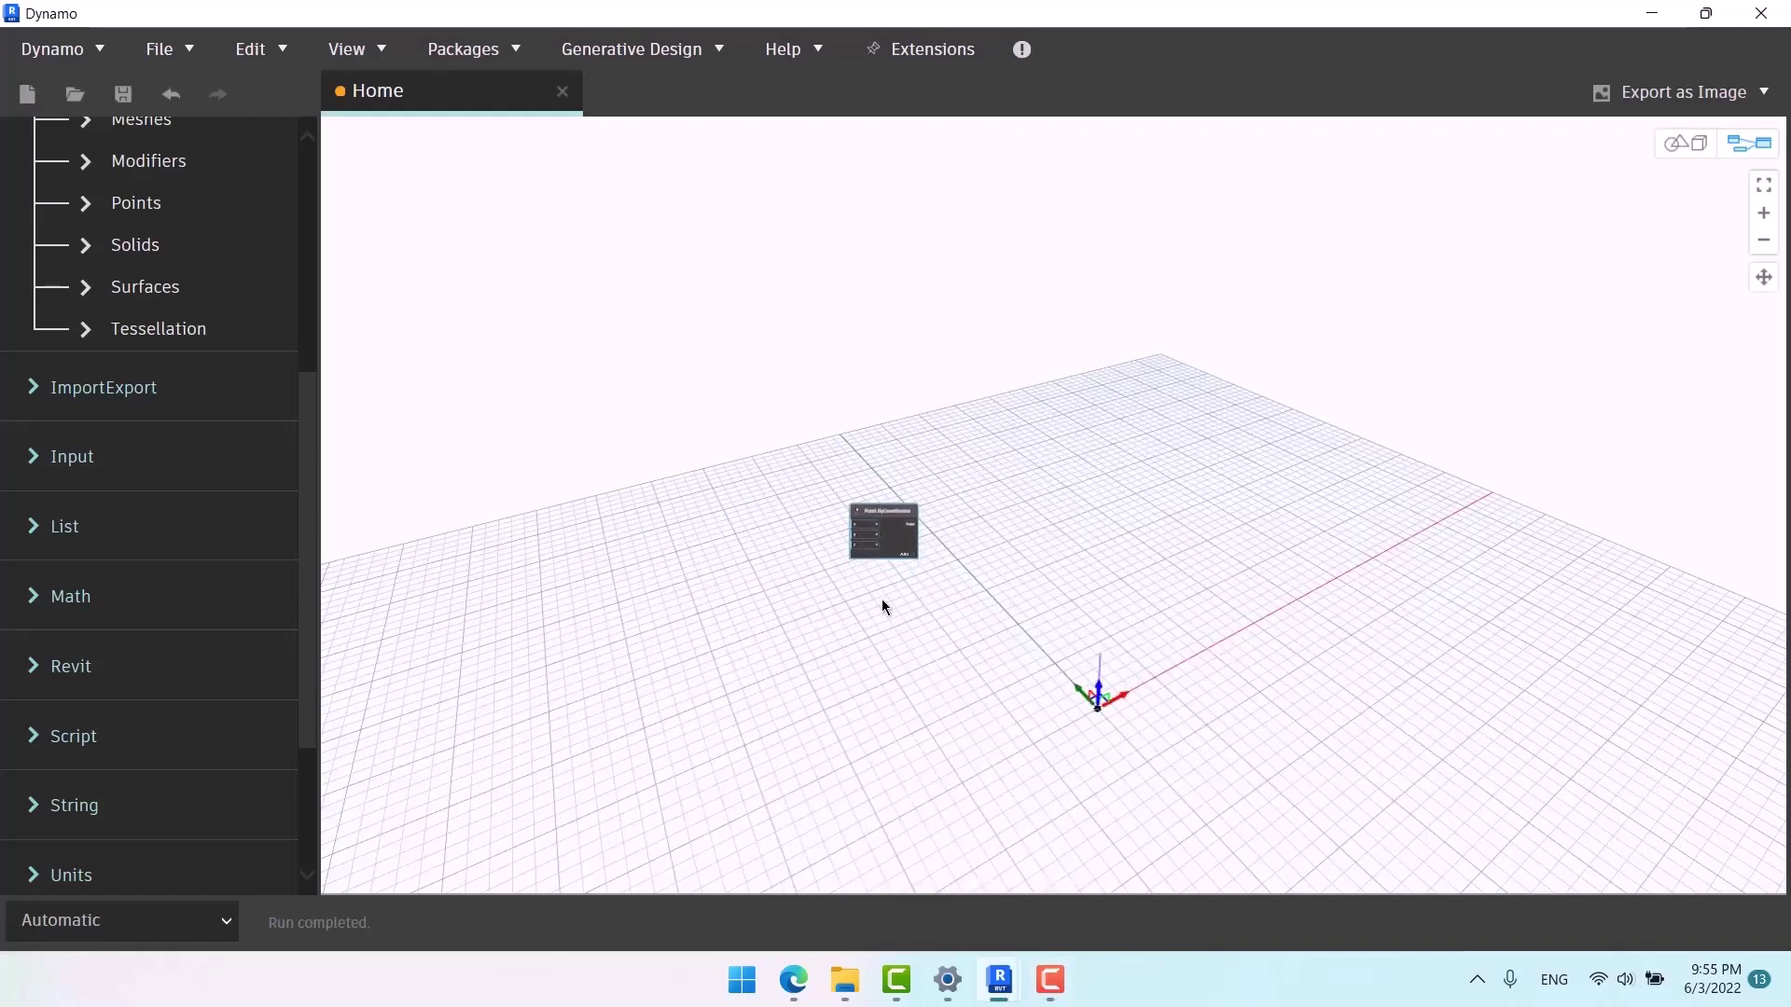
scroll(881, 599, "up", 5)
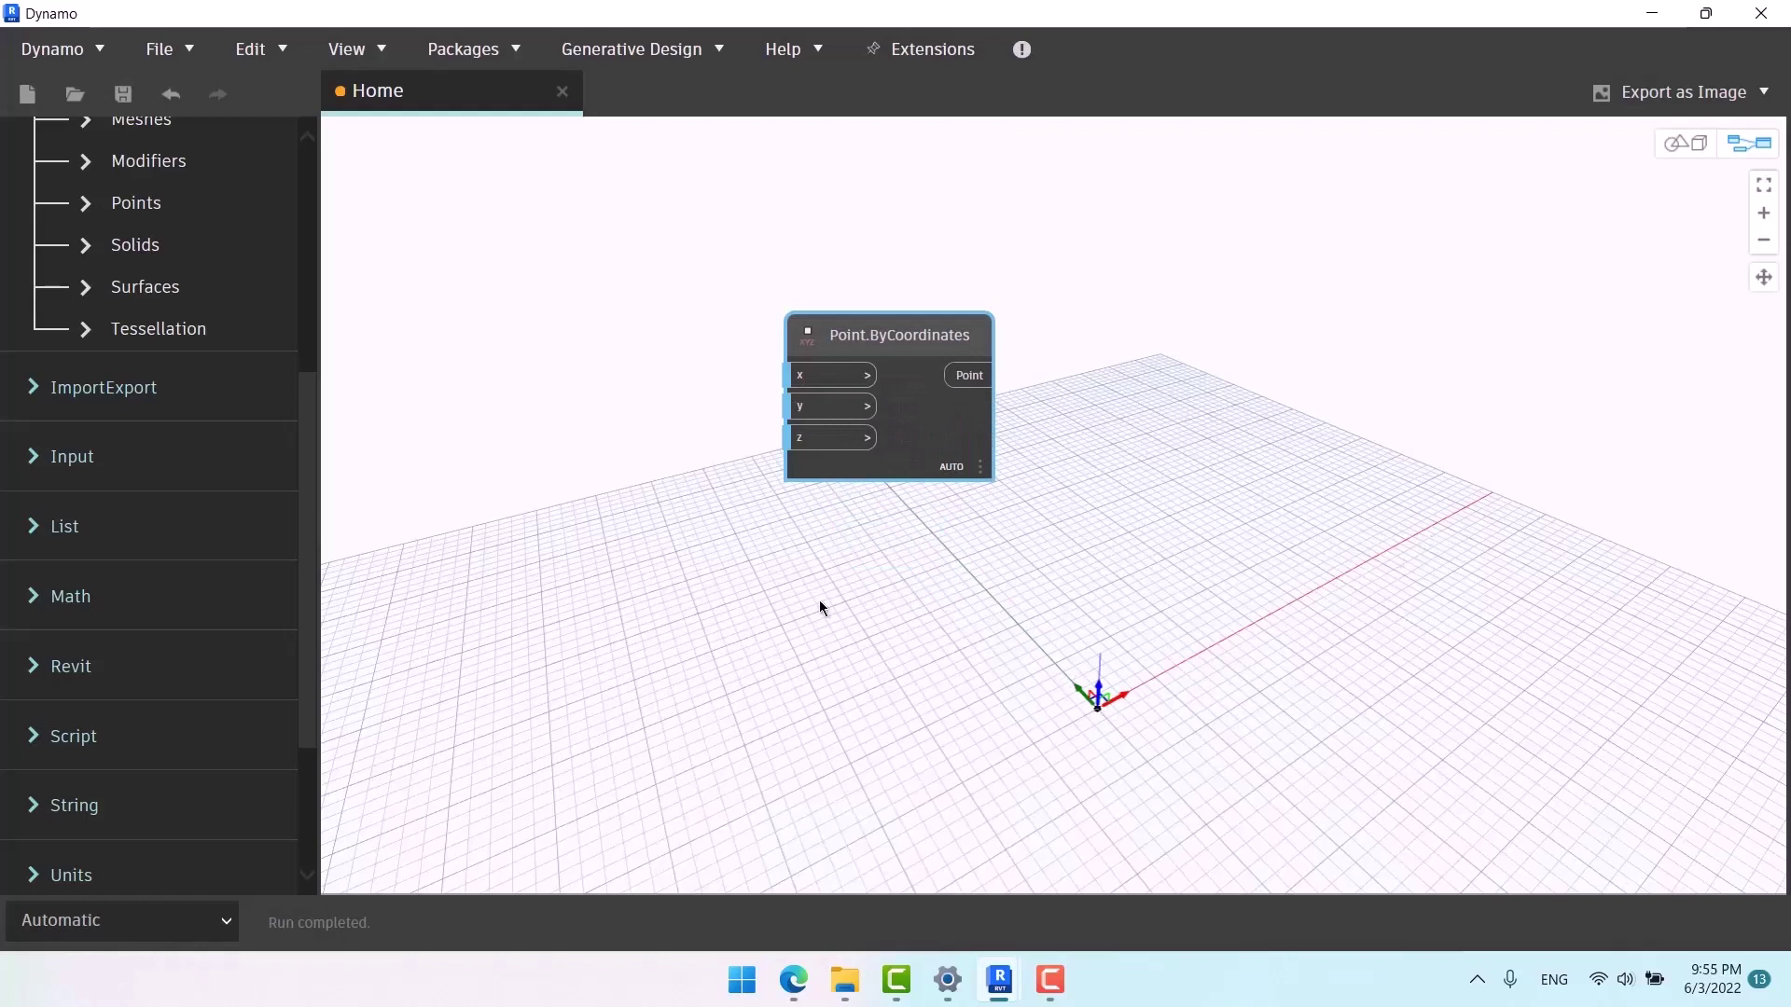
middle_click_drag(820, 607, 1018, 599)
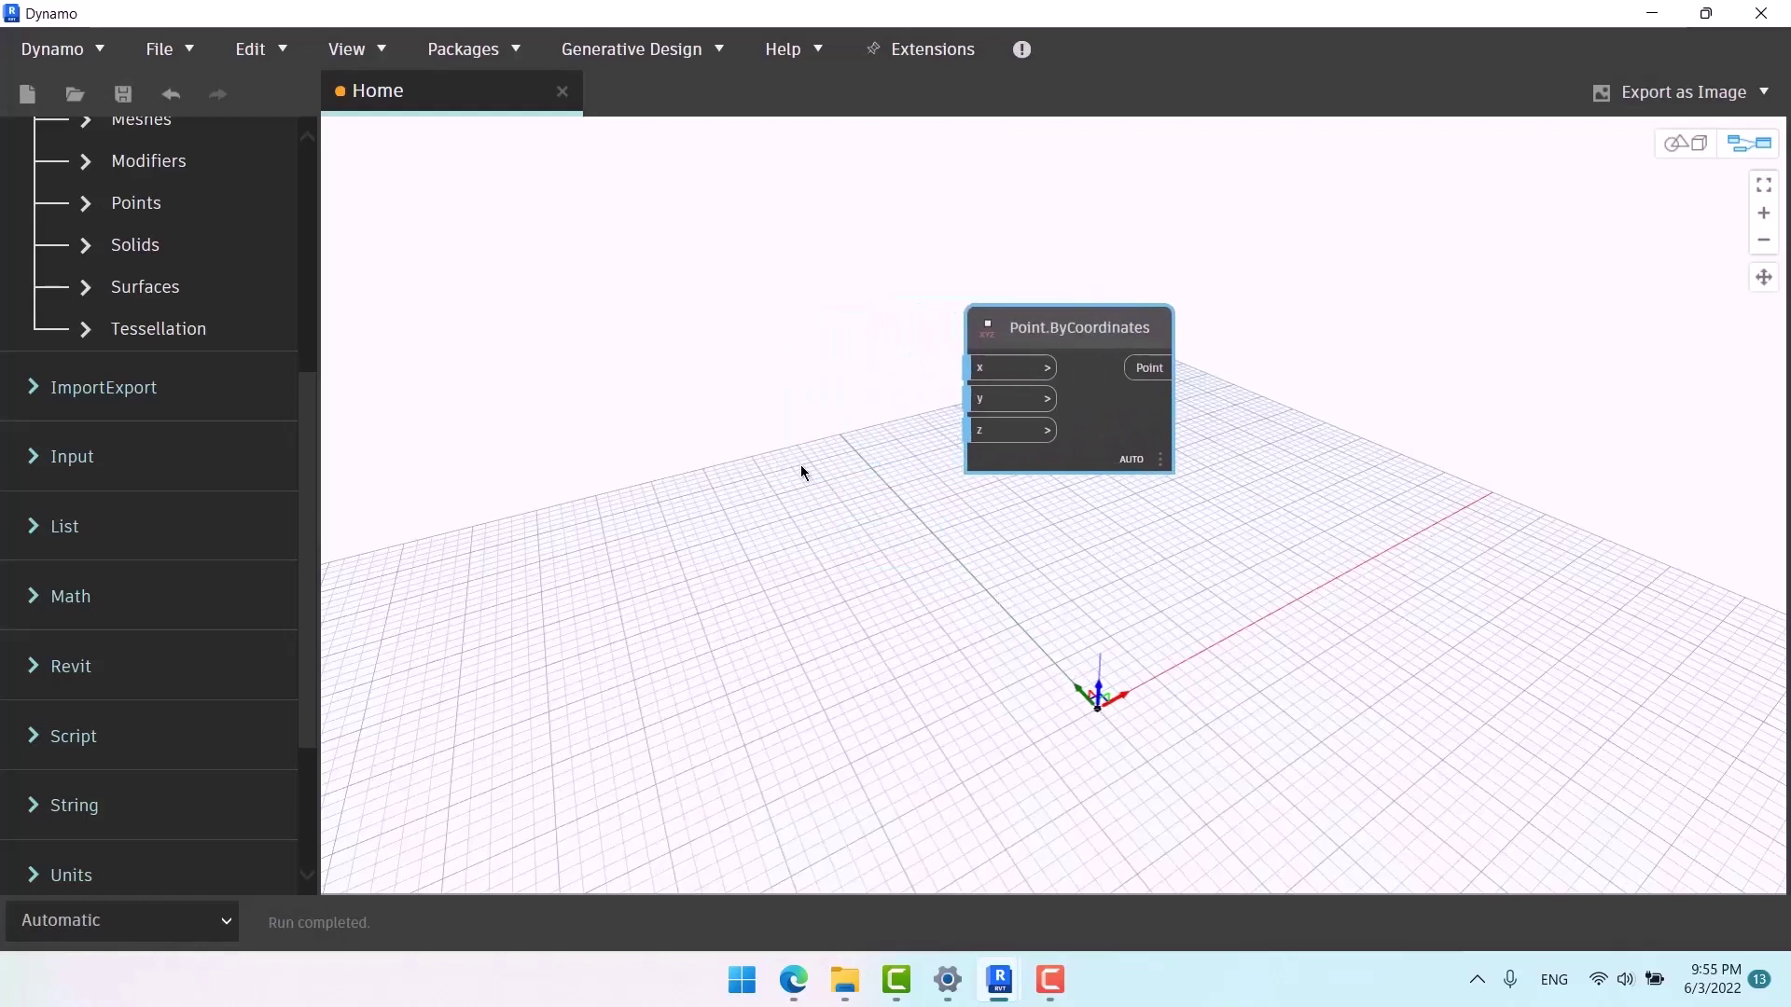
Create a code block beside the point node containing the range 0..m..#n;.
double_click(628, 429)
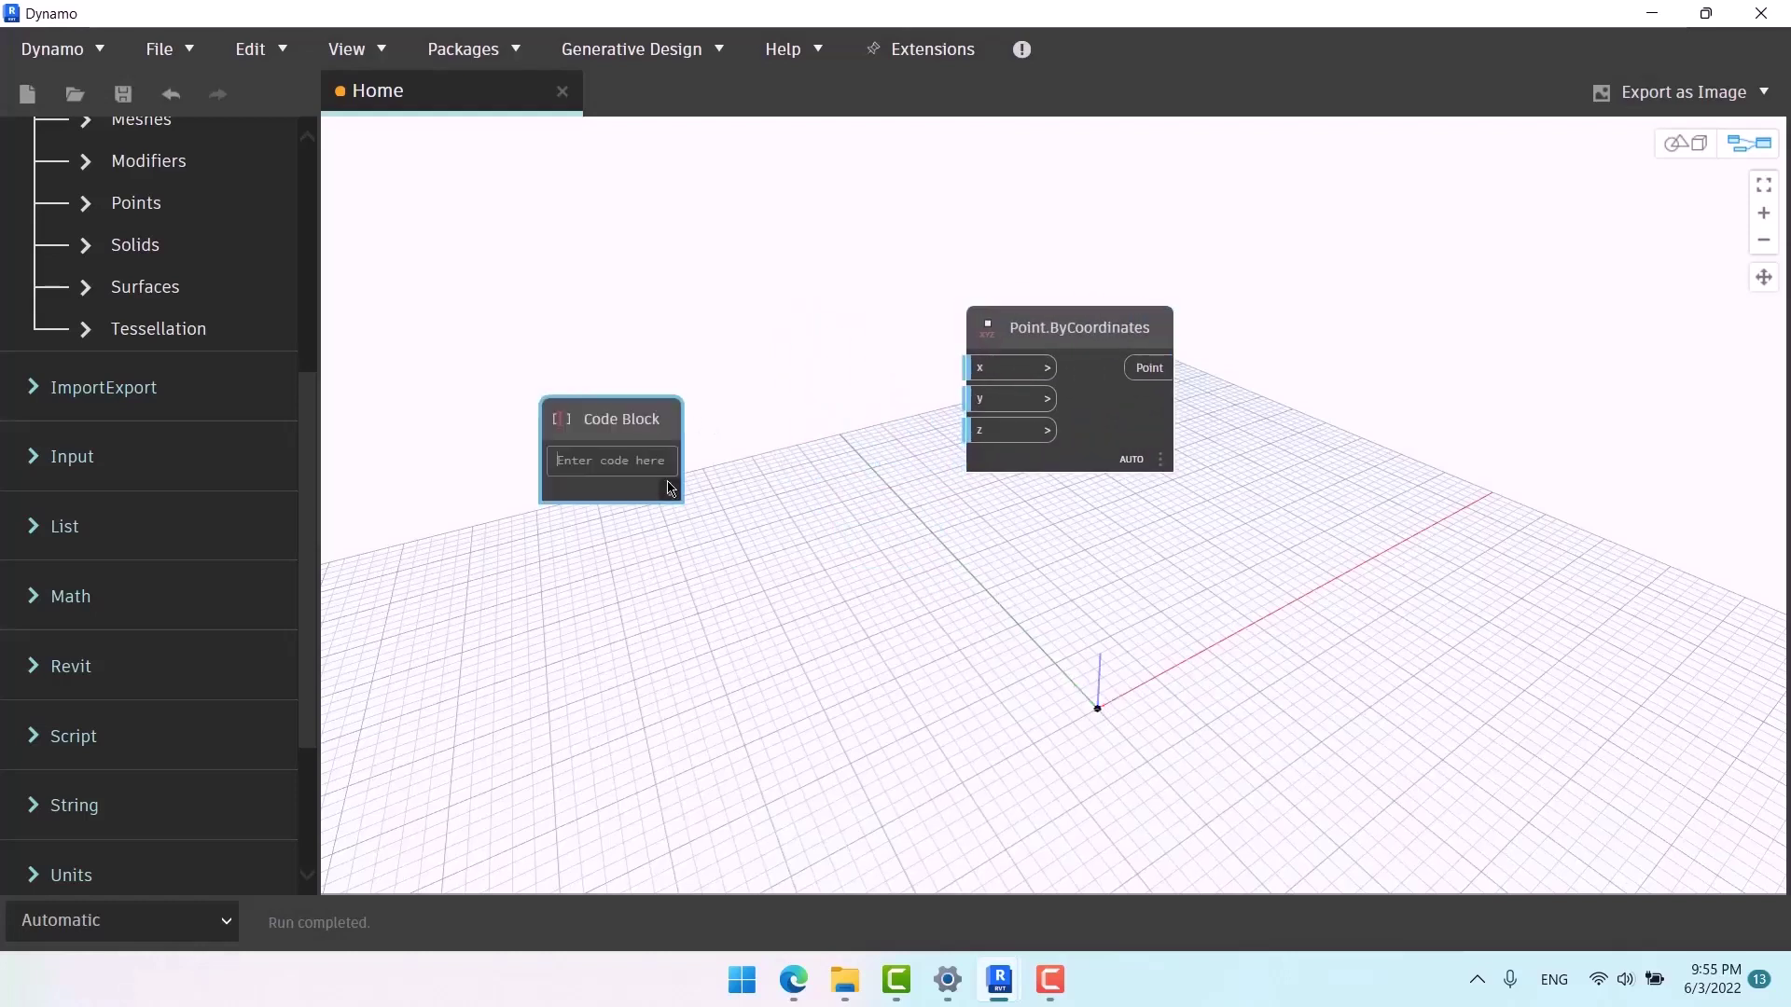
type("0")
type("..30..#n")
left_click(714, 446)
scroll(653, 574, "up", 2)
middle_click_drag(659, 572, 873, 507)
left_click_drag(836, 361, 857, 361)
type("m")
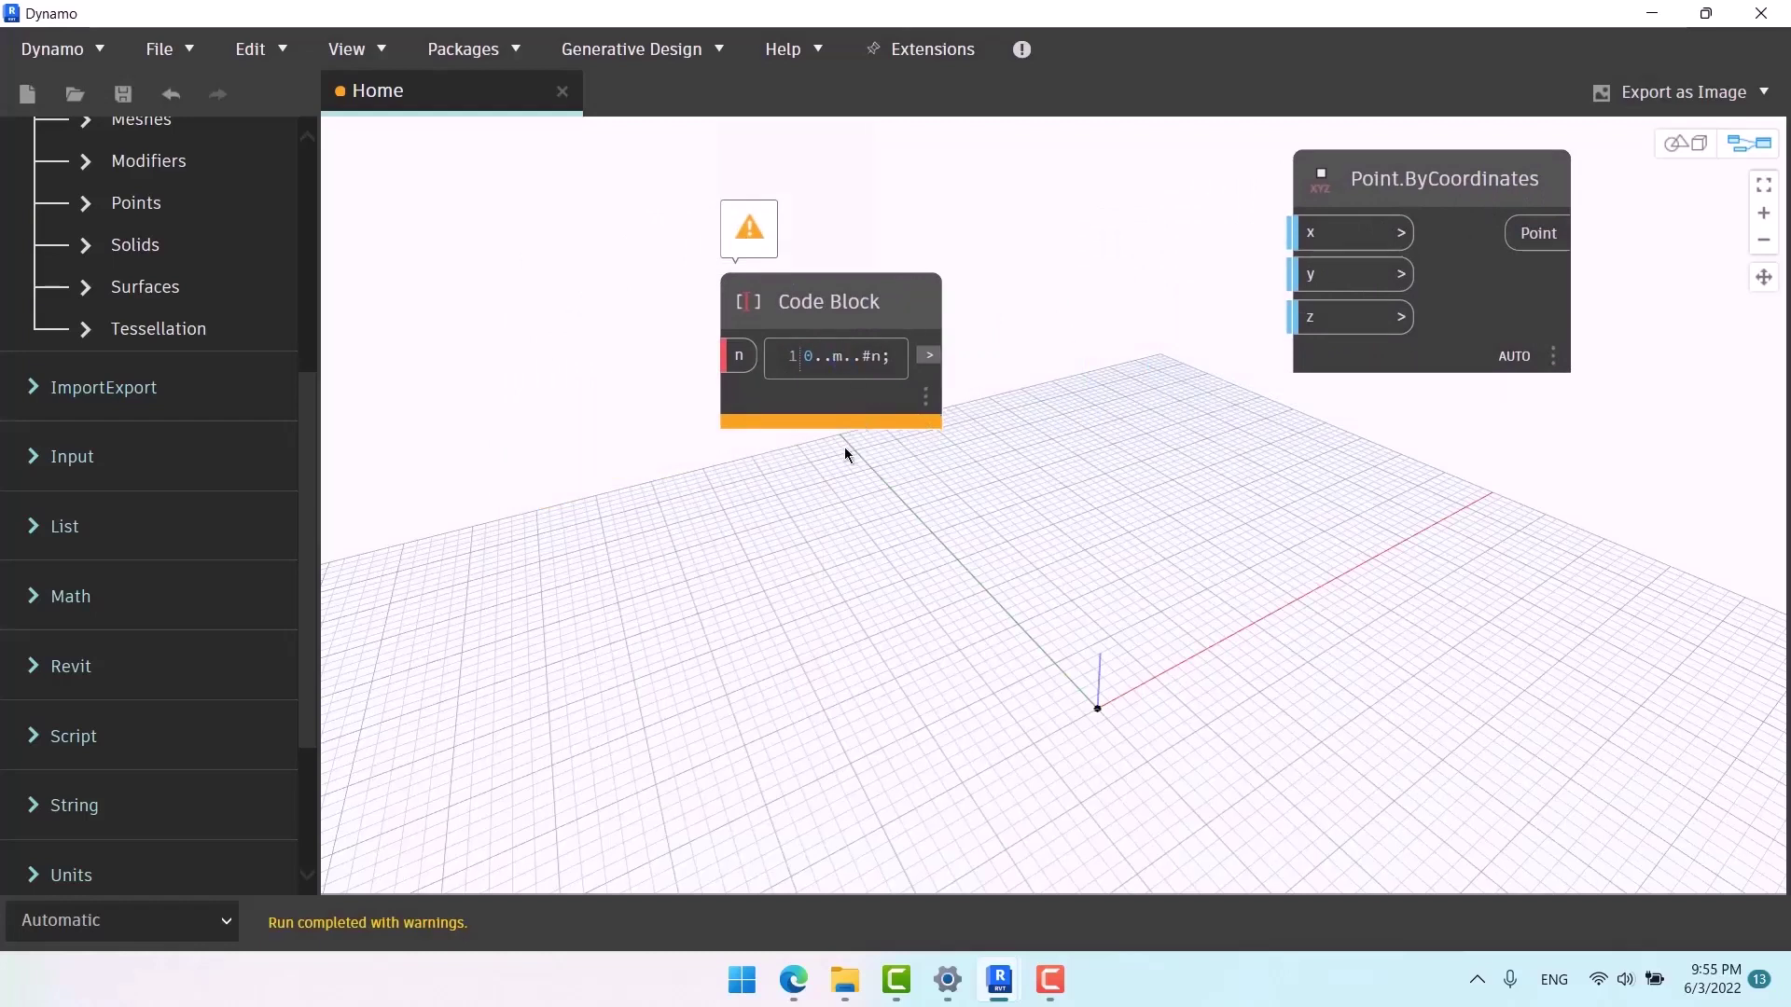
left_click(1167, 419)
Connect the code block's output to the x input of Point.ByCoordinates and place the code block closer to that node.
scroll(1043, 494, "down", 3)
left_click_drag(1003, 375, 1209, 338)
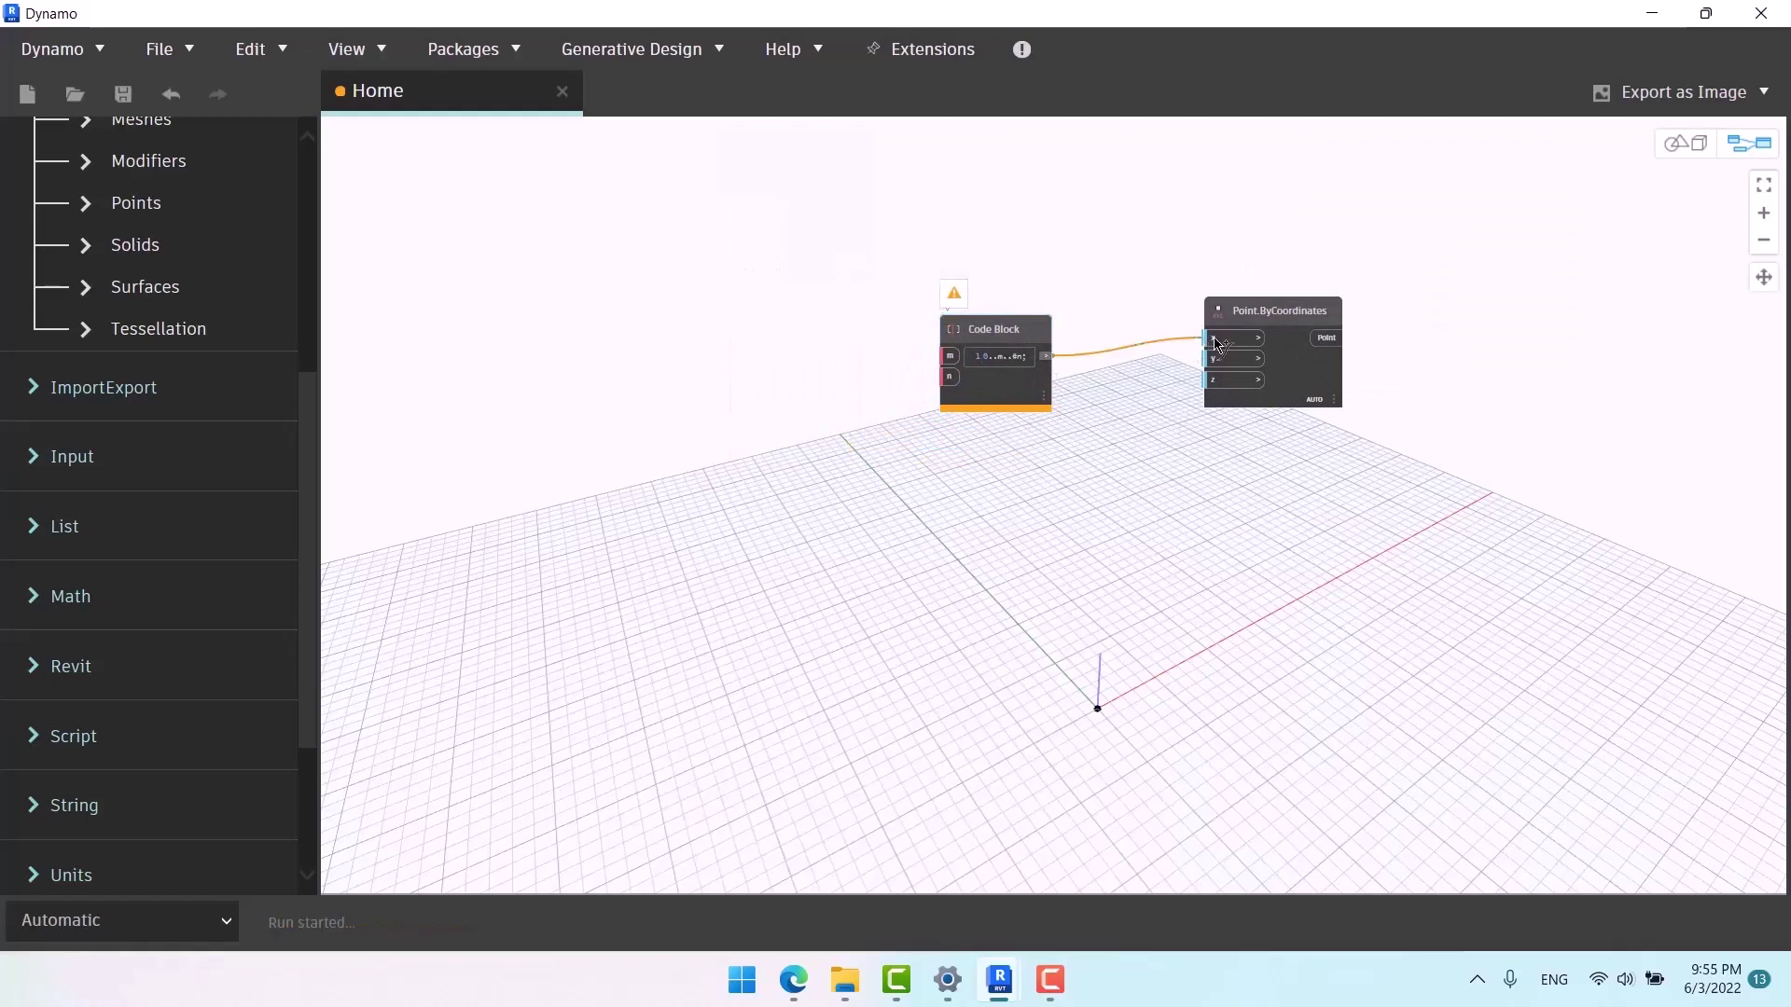
left_click_drag(1038, 335, 1110, 339)
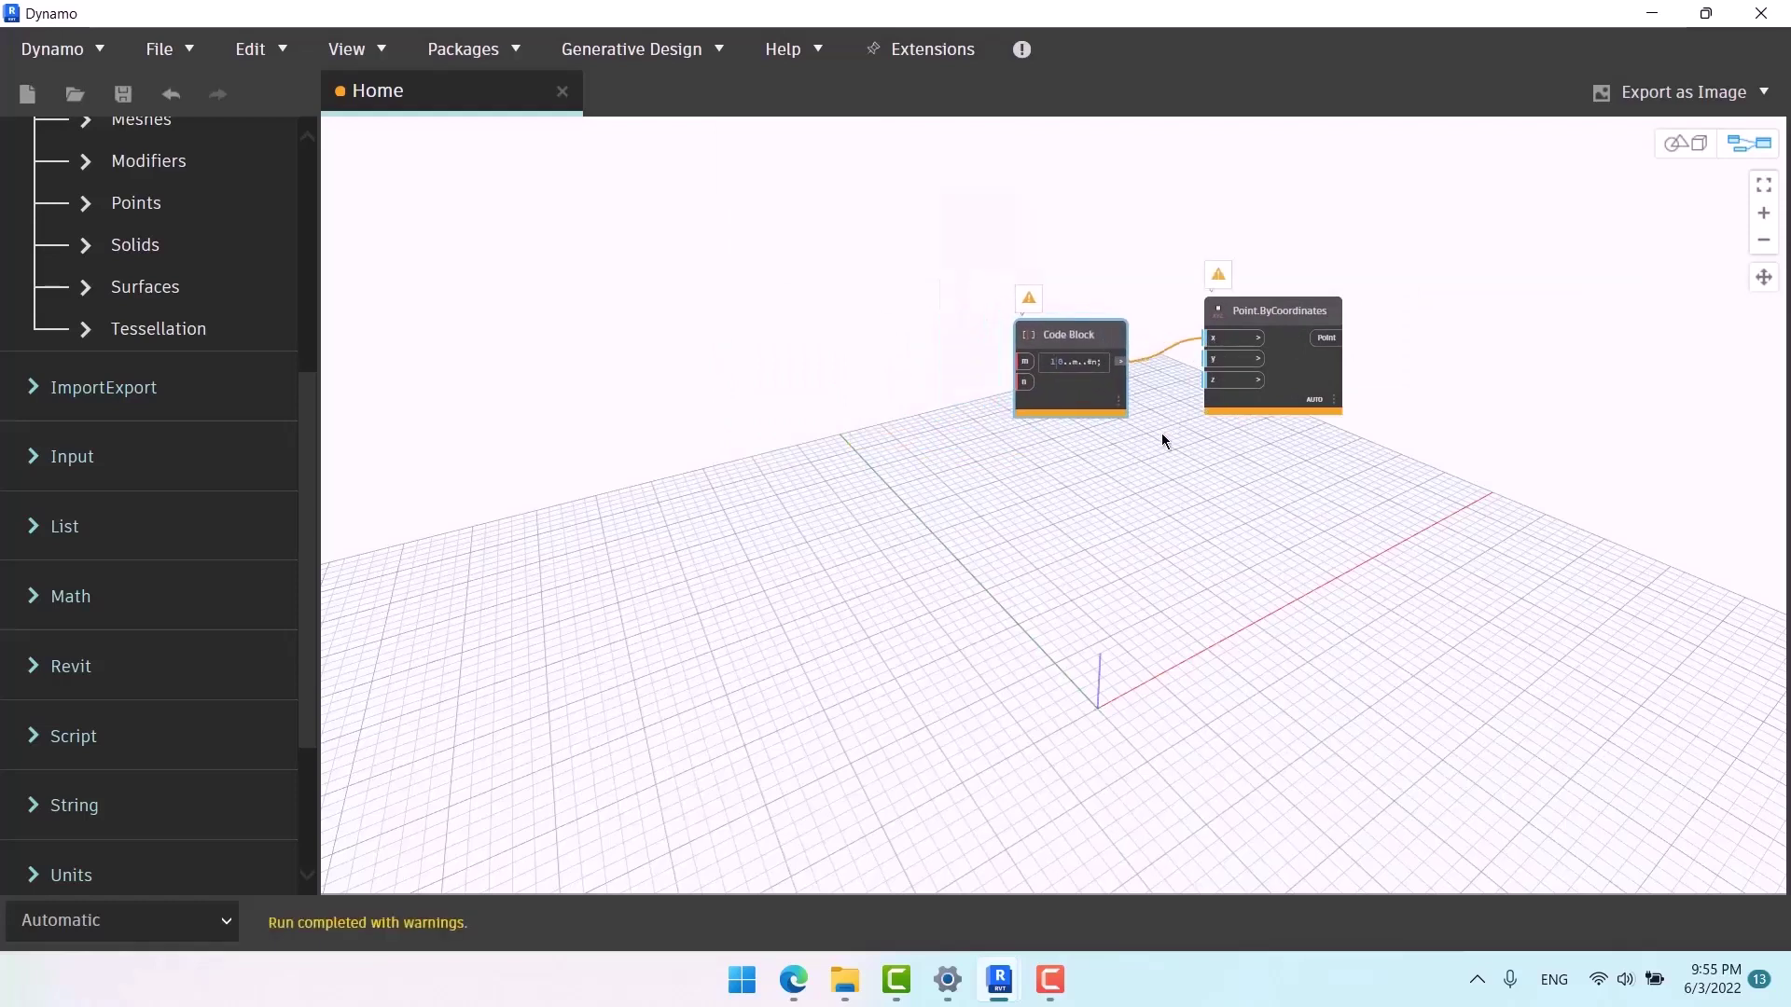
Add an Integer Slider node on the input side of the code block and place a copy of it directly below.
scroll(1062, 364, "up", 1)
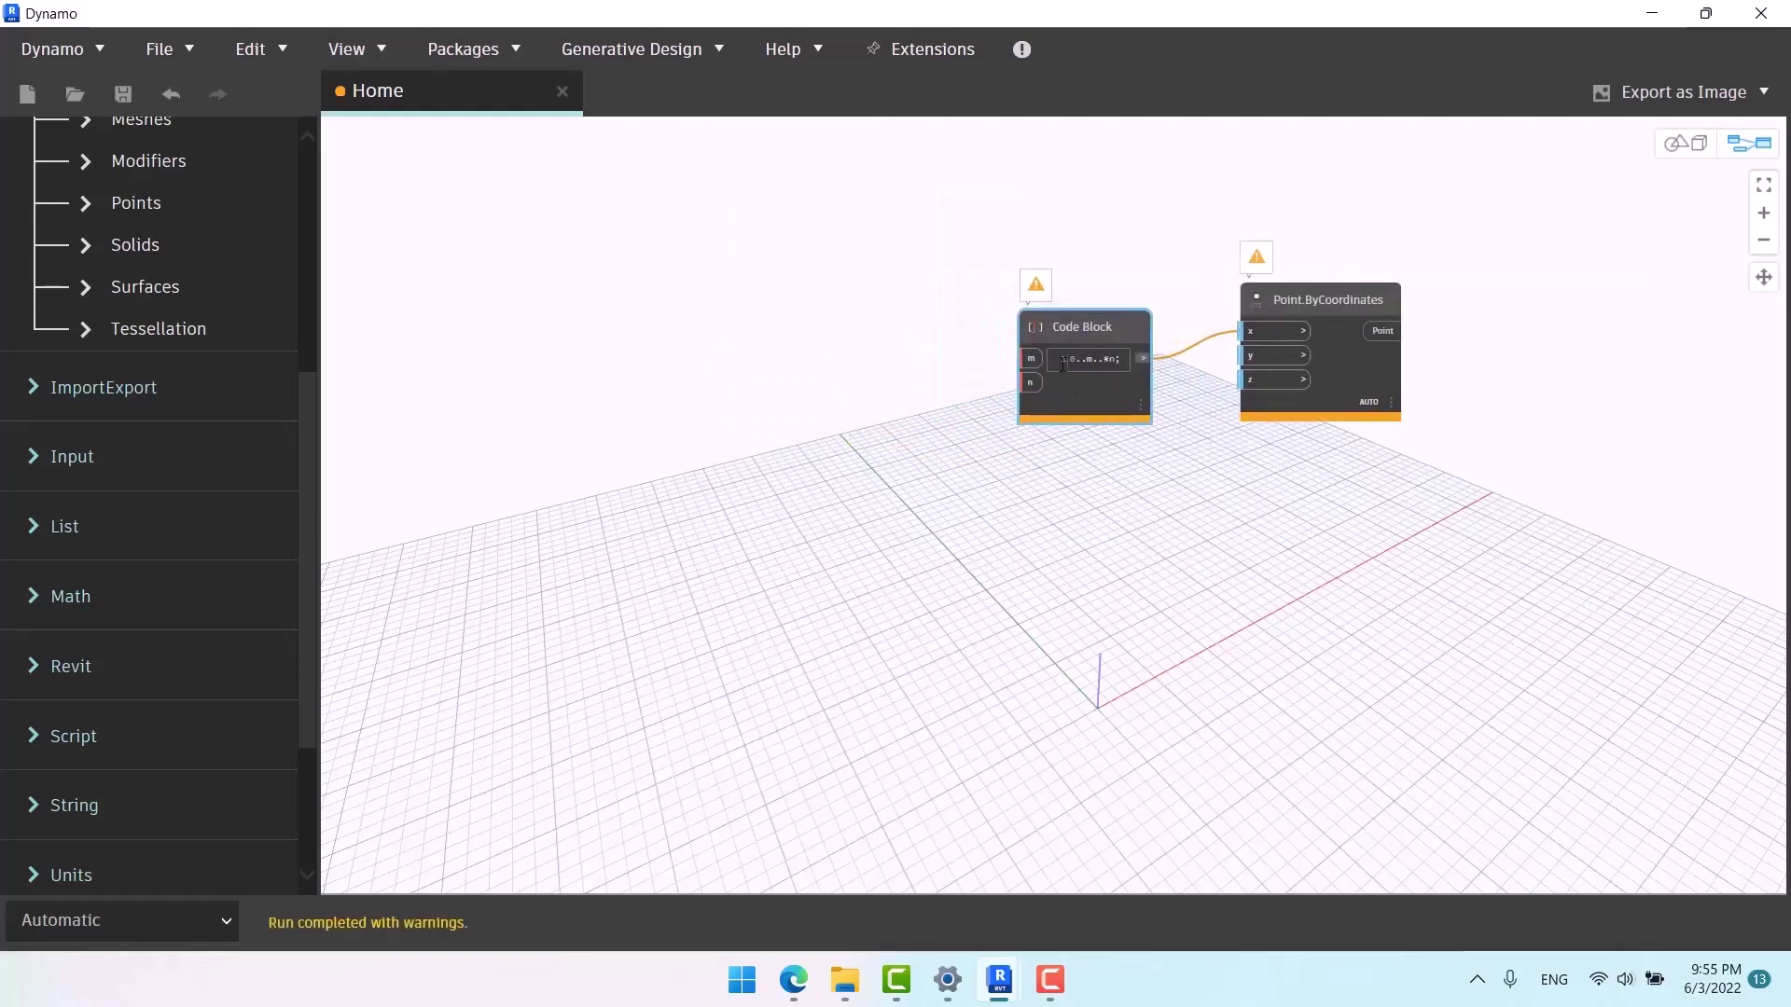
right_click(770, 404)
type("integer")
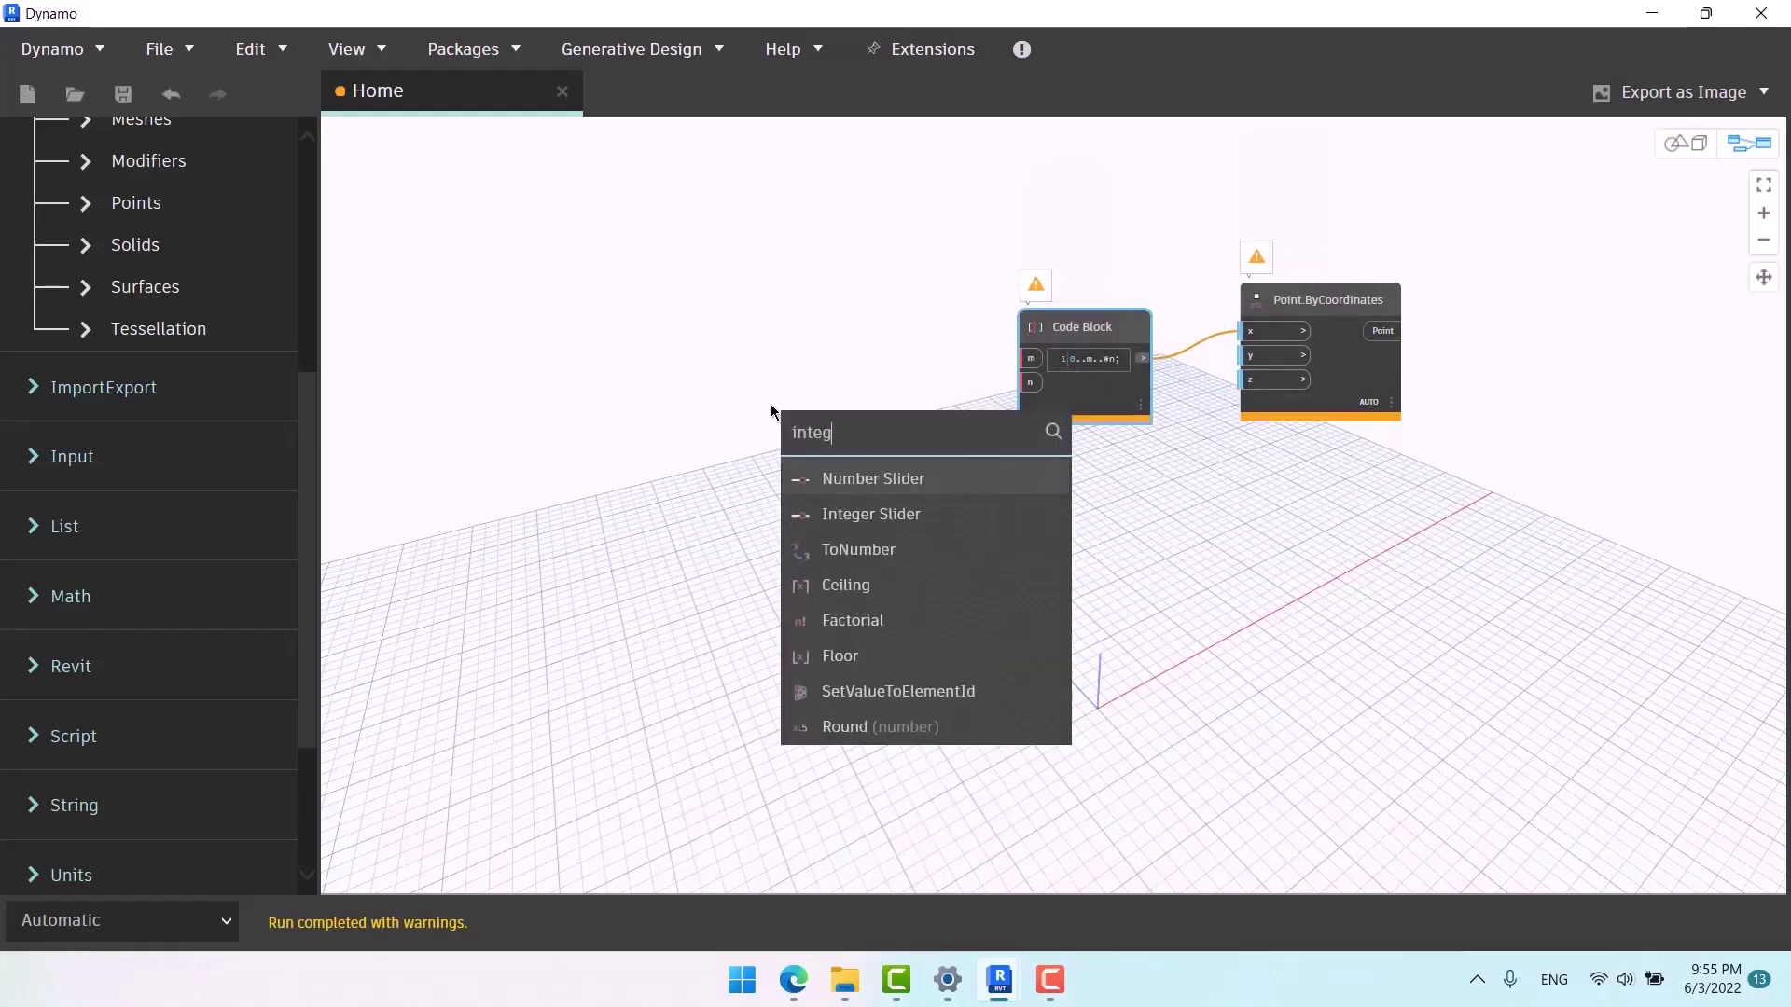
left_click(875, 519)
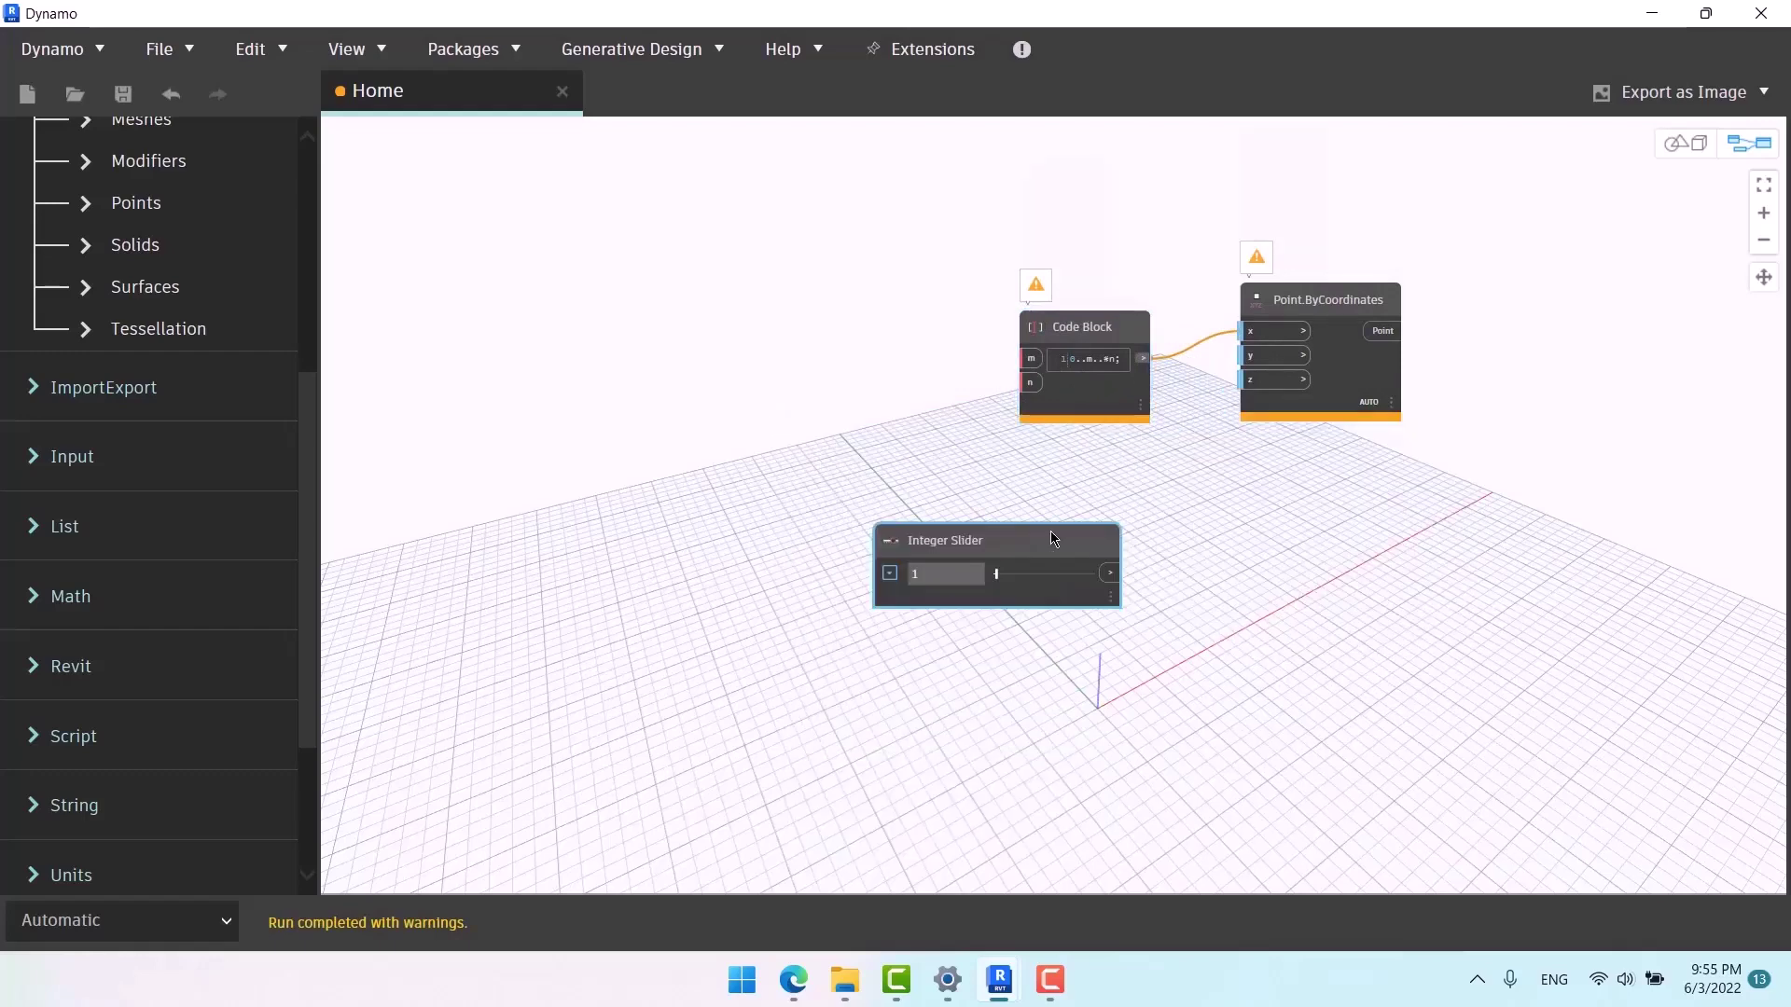
left_click_drag(1026, 551, 798, 317)
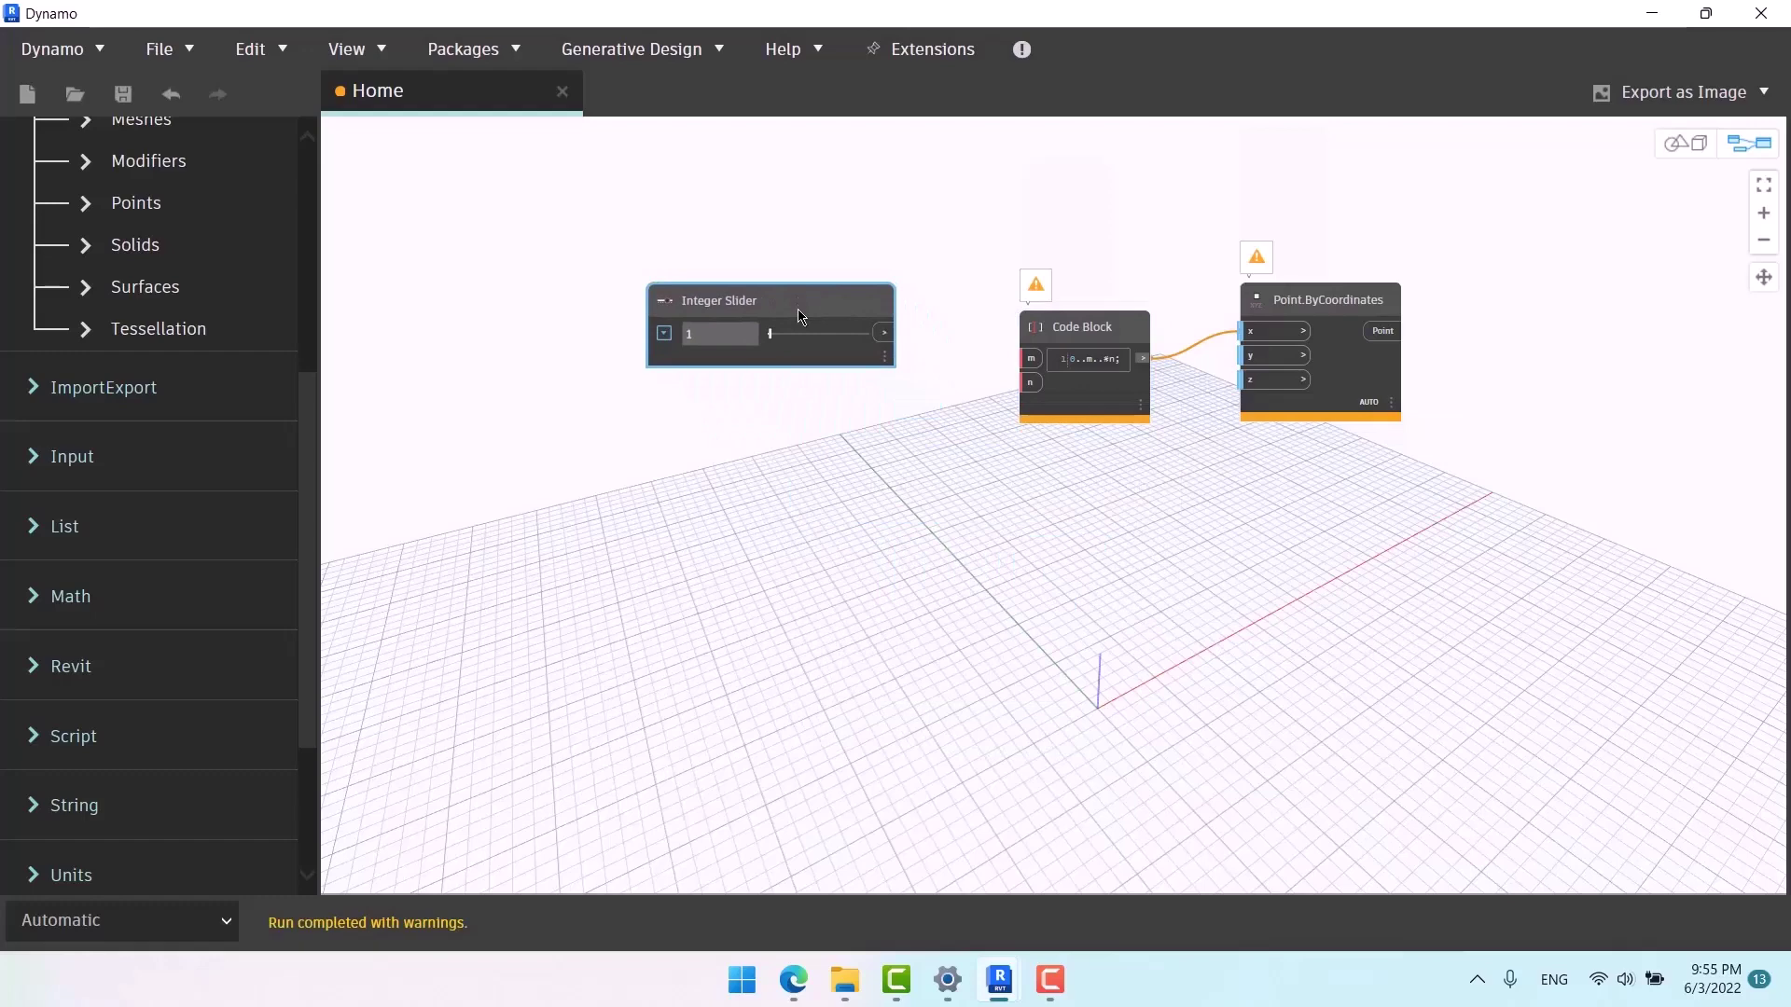
key("ctrl+c")
key("ctrl+v")
left_click_drag(1010, 362, 717, 417)
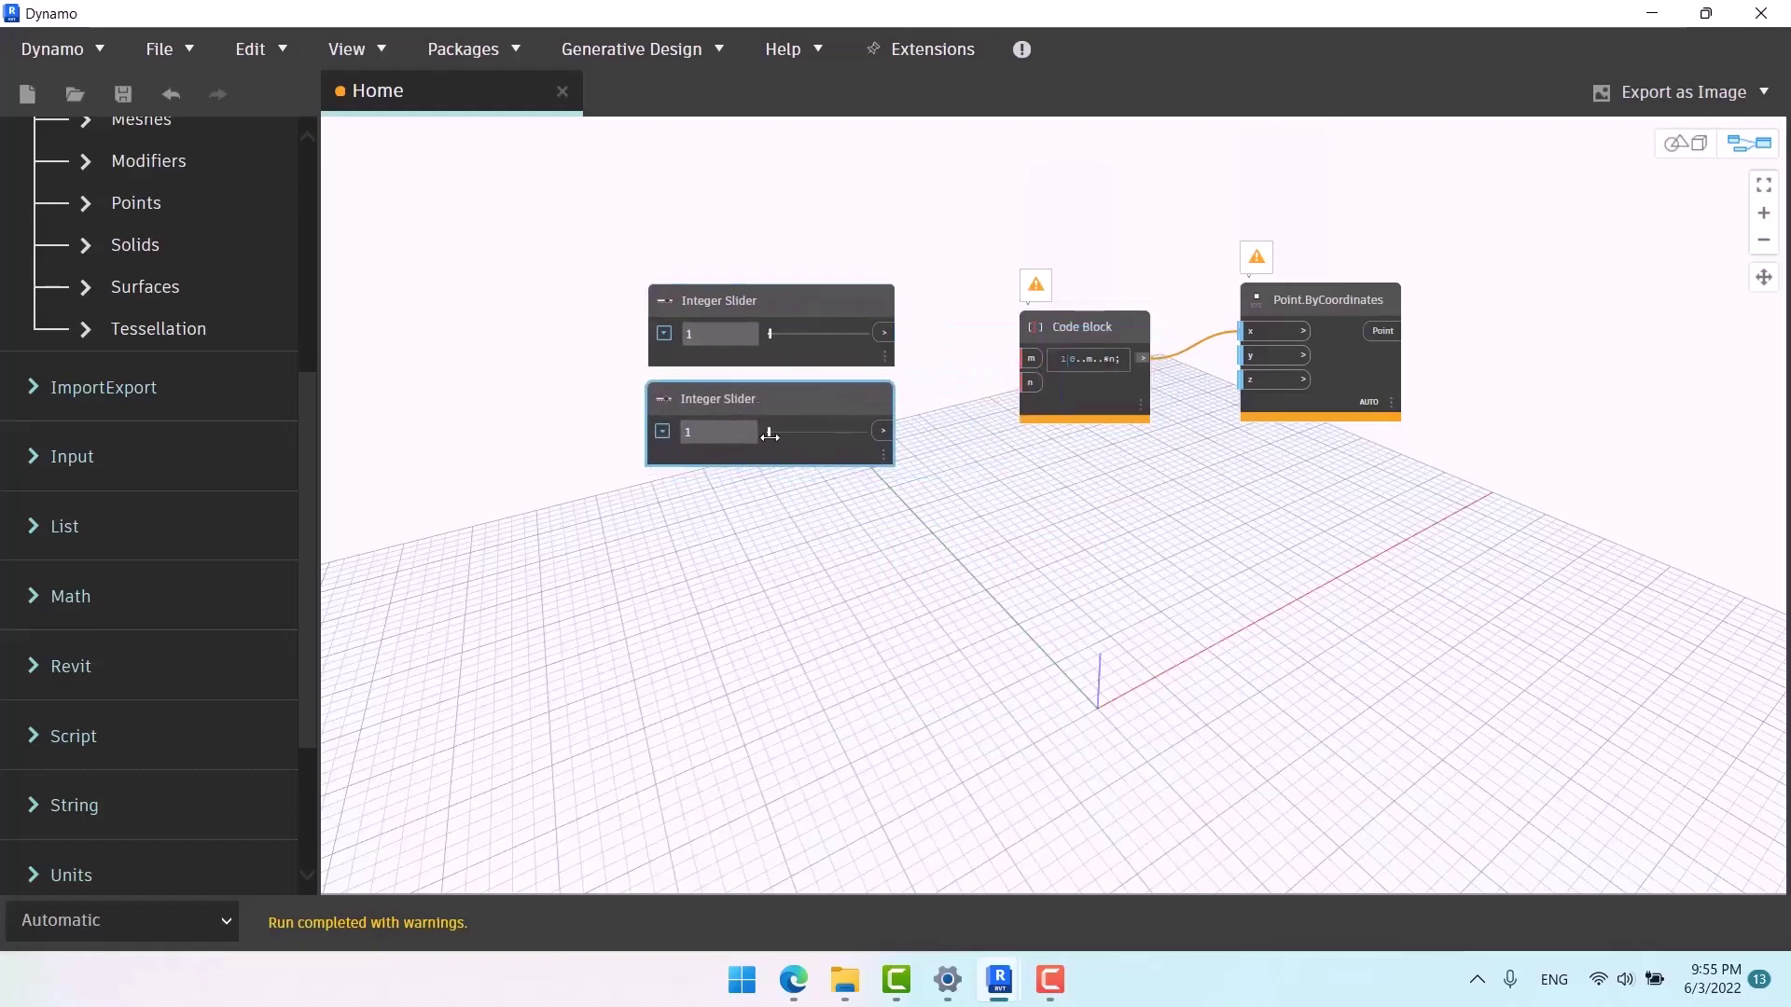
Rename the upper Integer Slider node to "طول".
scroll(819, 310, "up", 5)
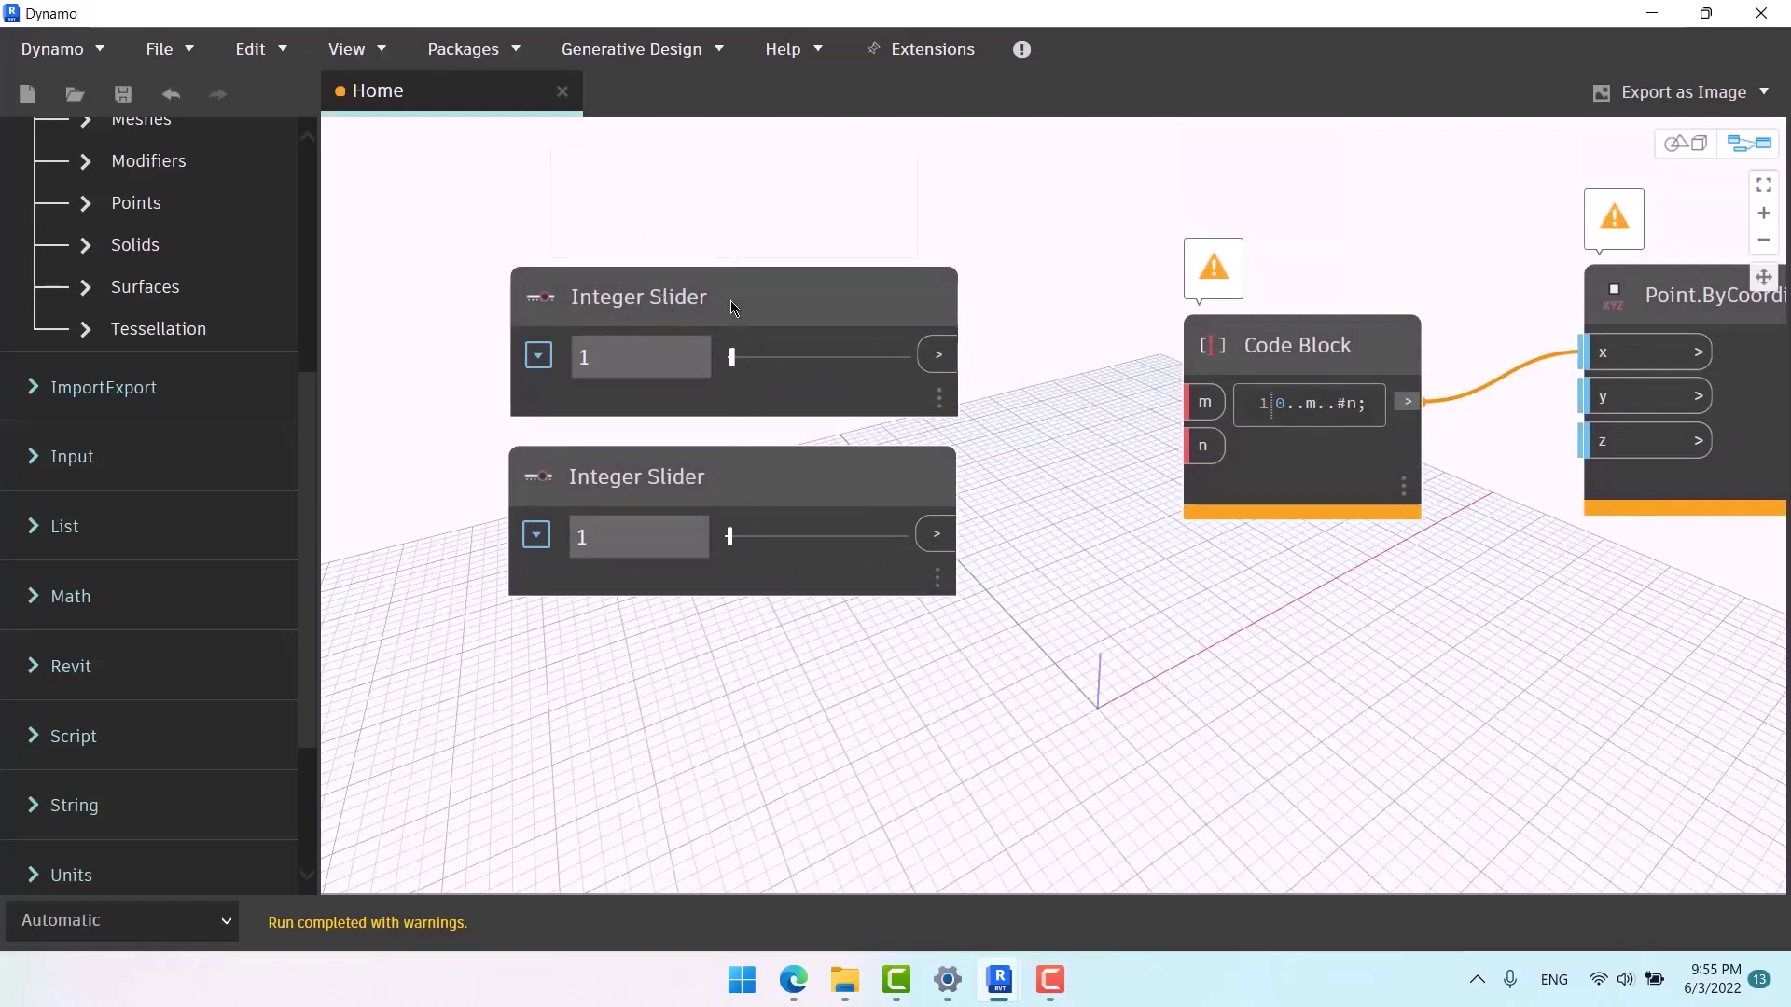
mouse_move(735, 303)
double_click(641, 297)
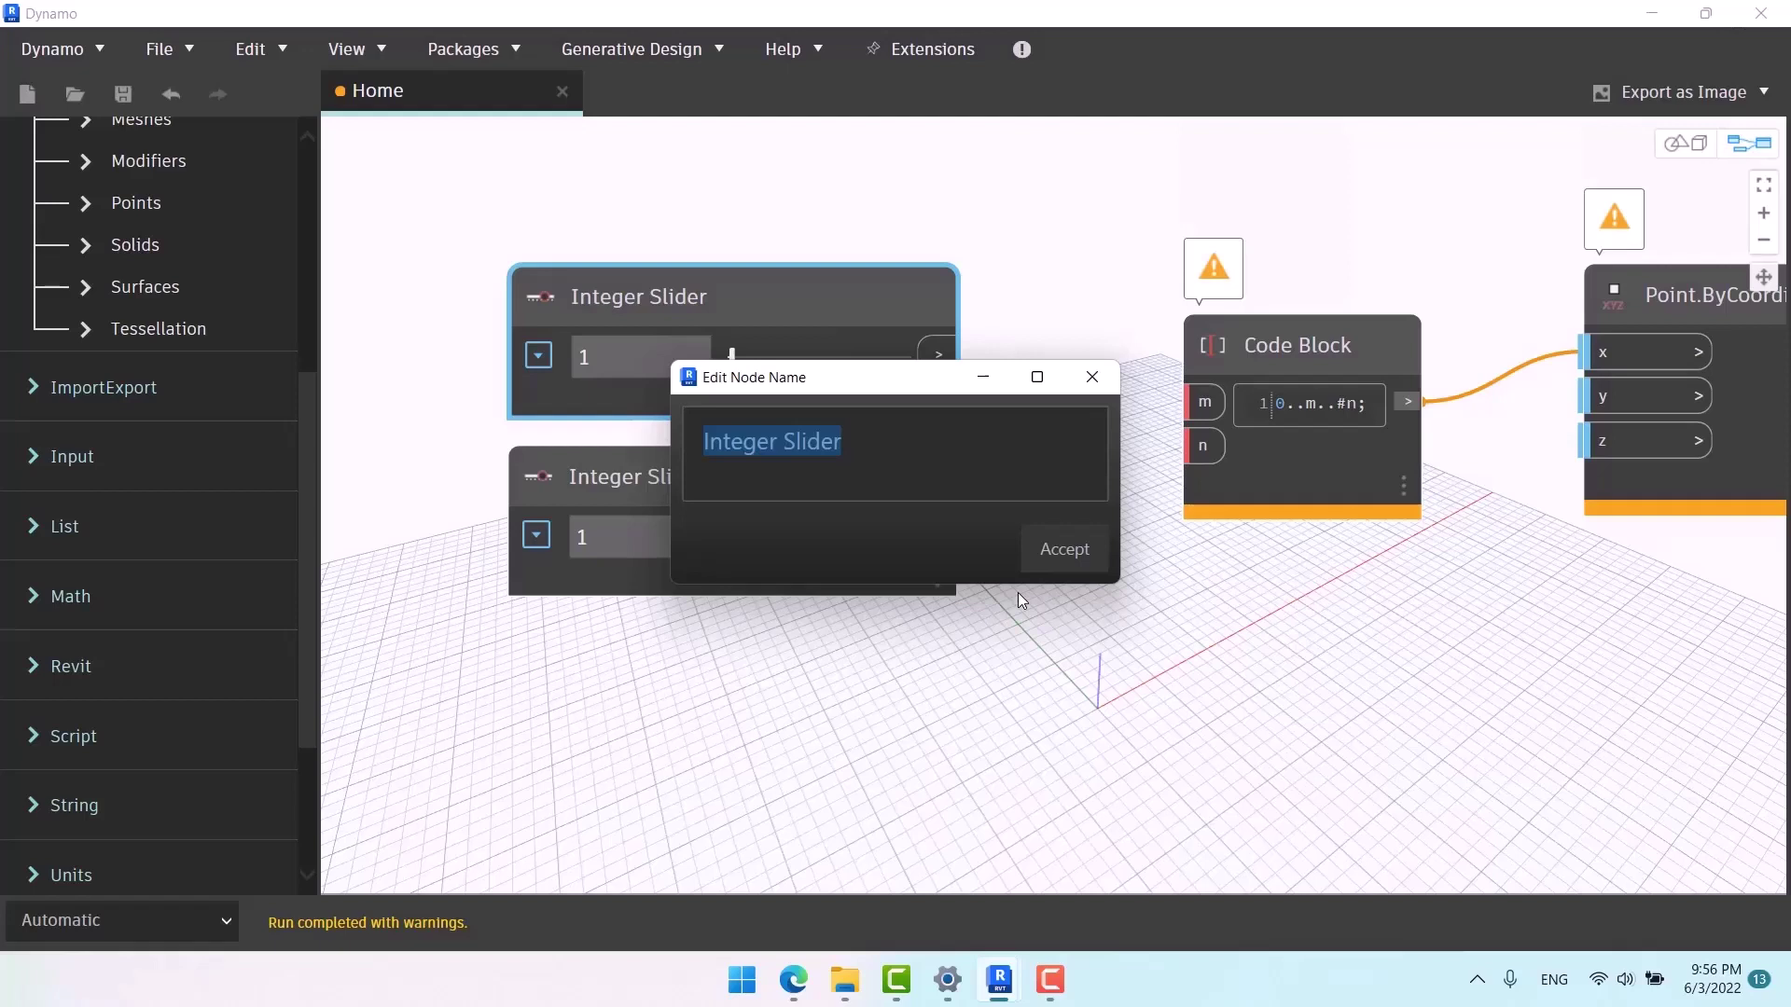
key("alt+shift")
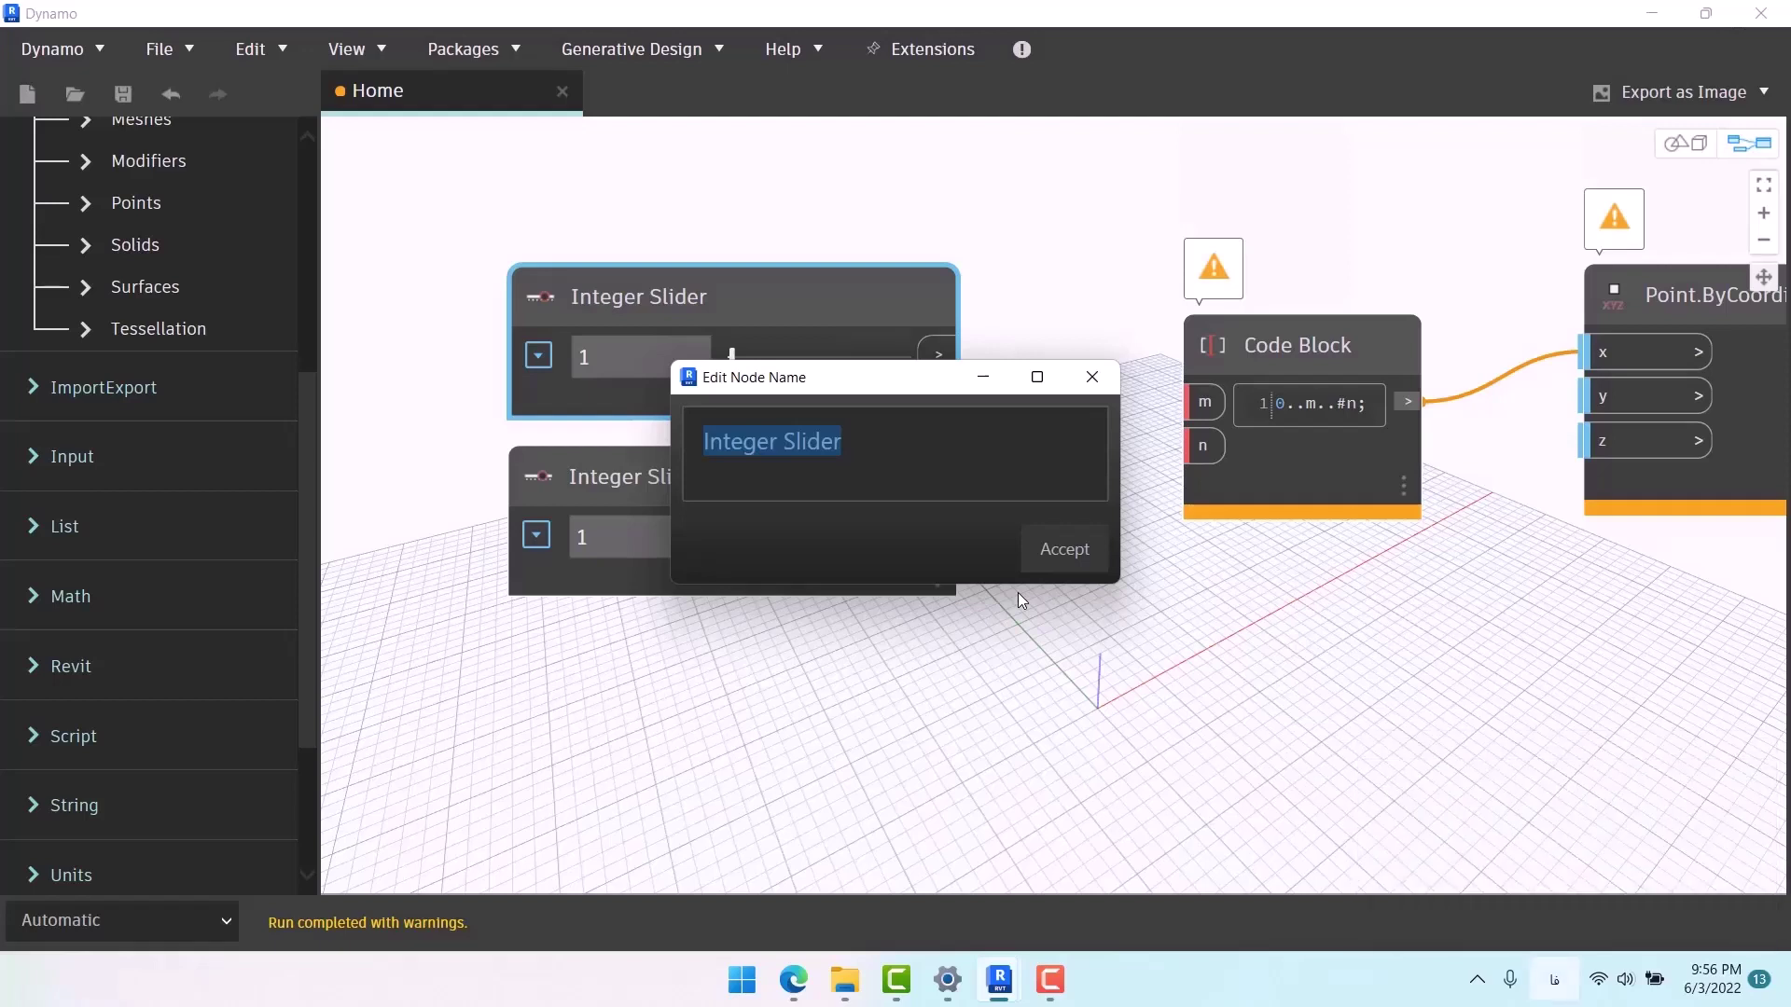
type("طول")
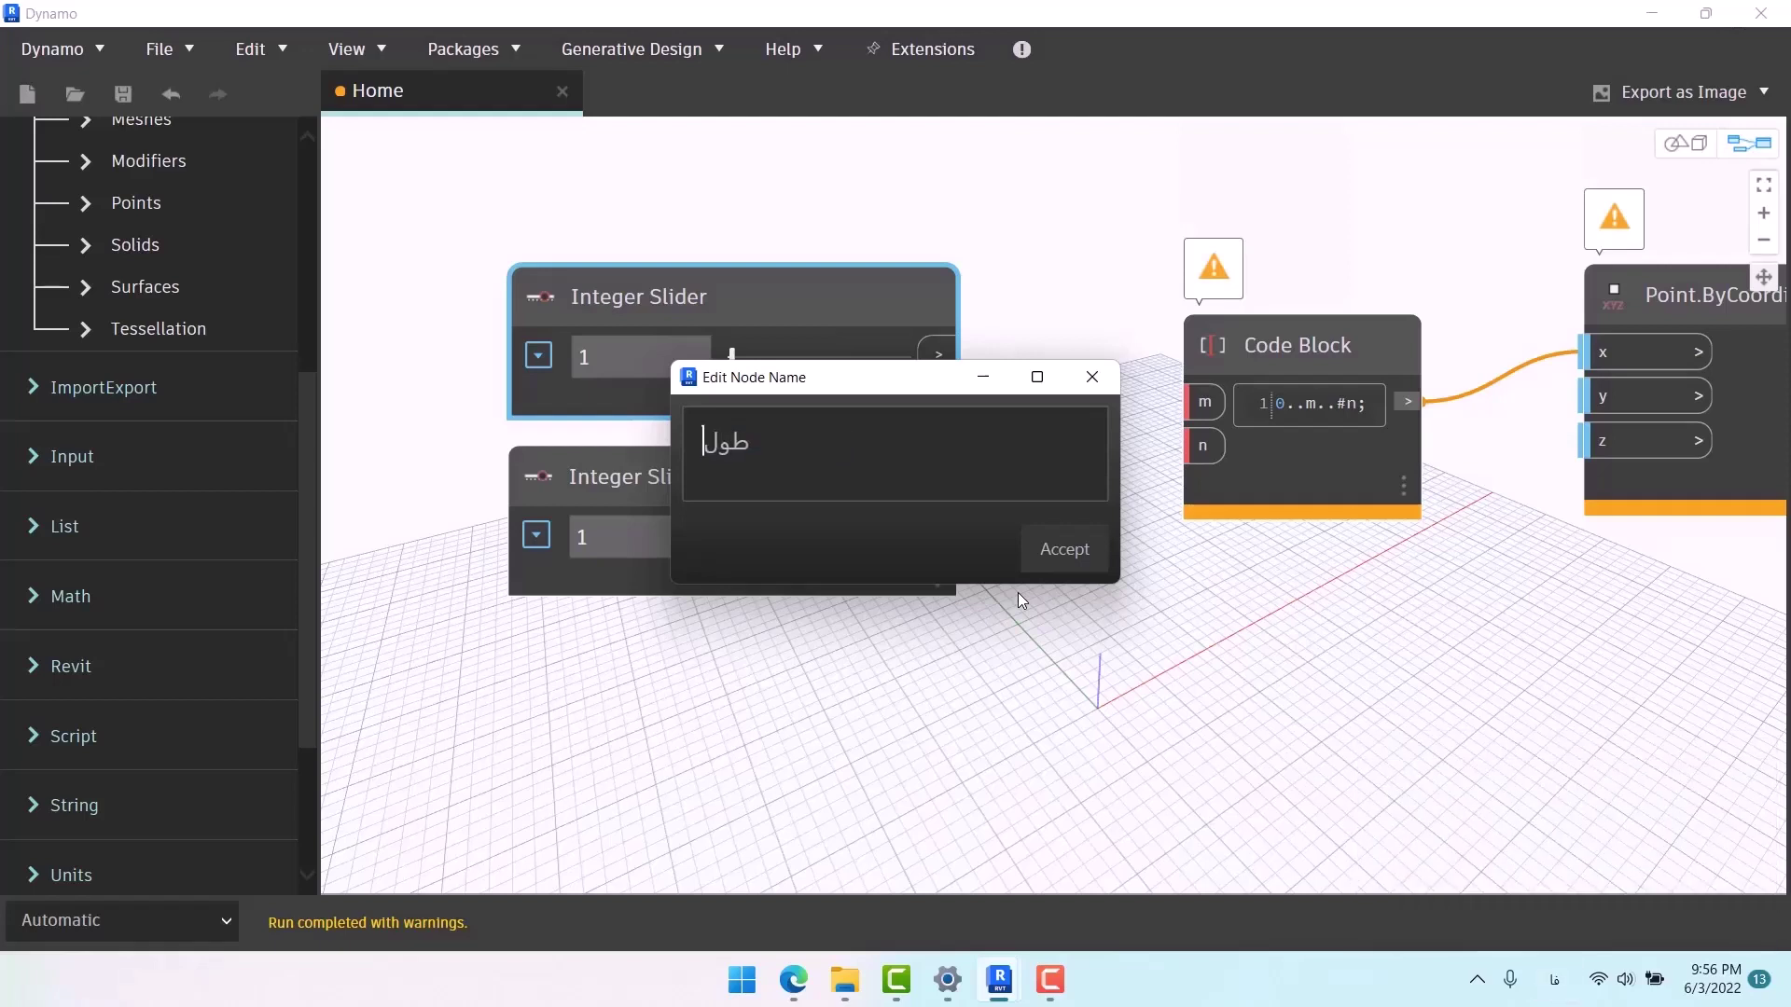
left_click(1077, 548)
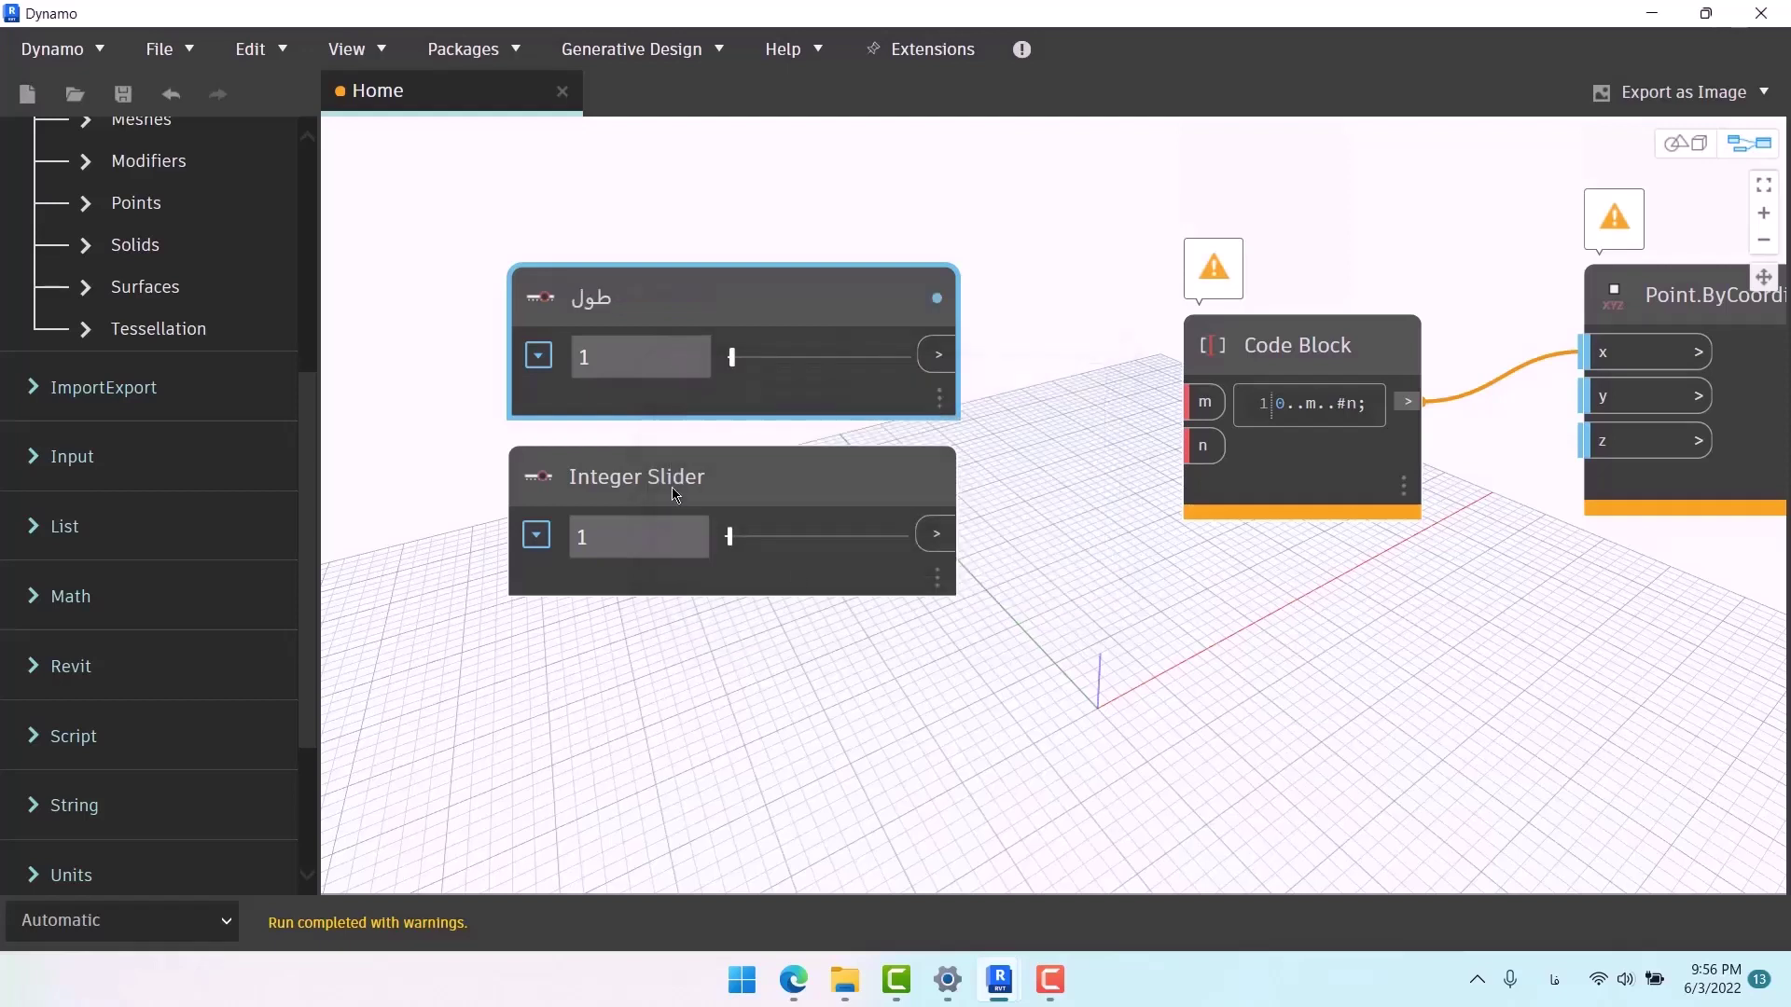
Rename the lower Integer Slider node to "تعداد".
double_click(650, 479)
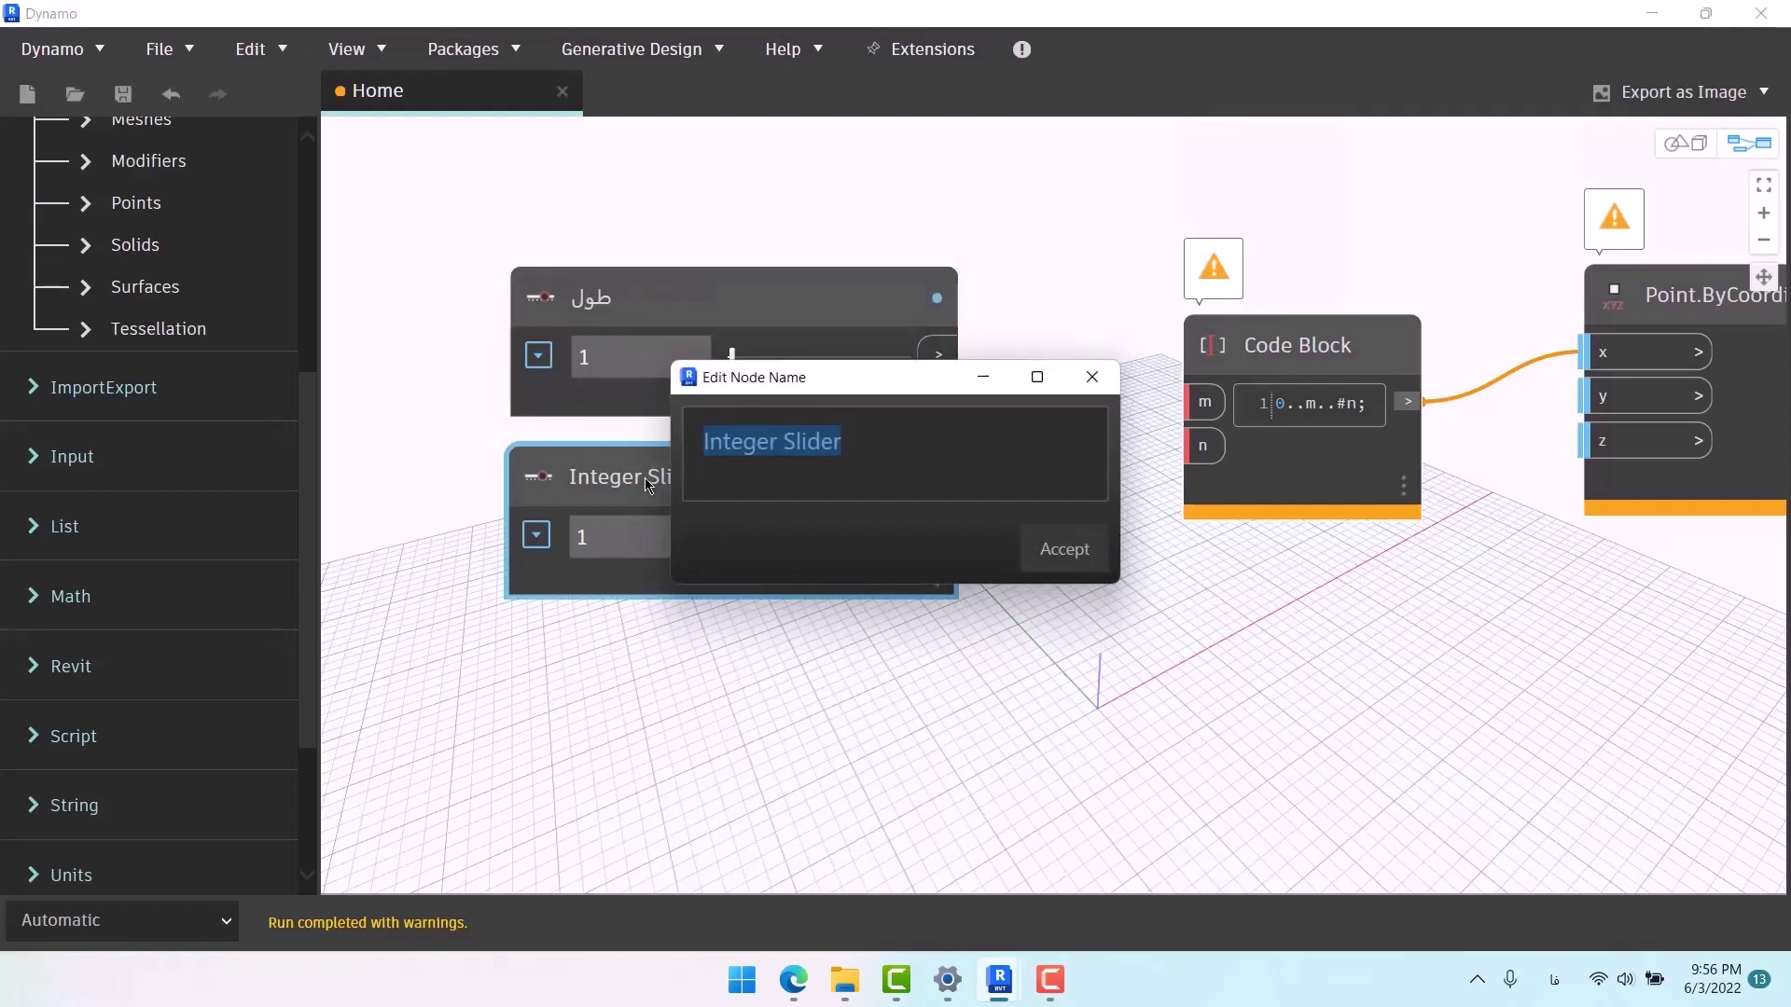
type("تعداد")
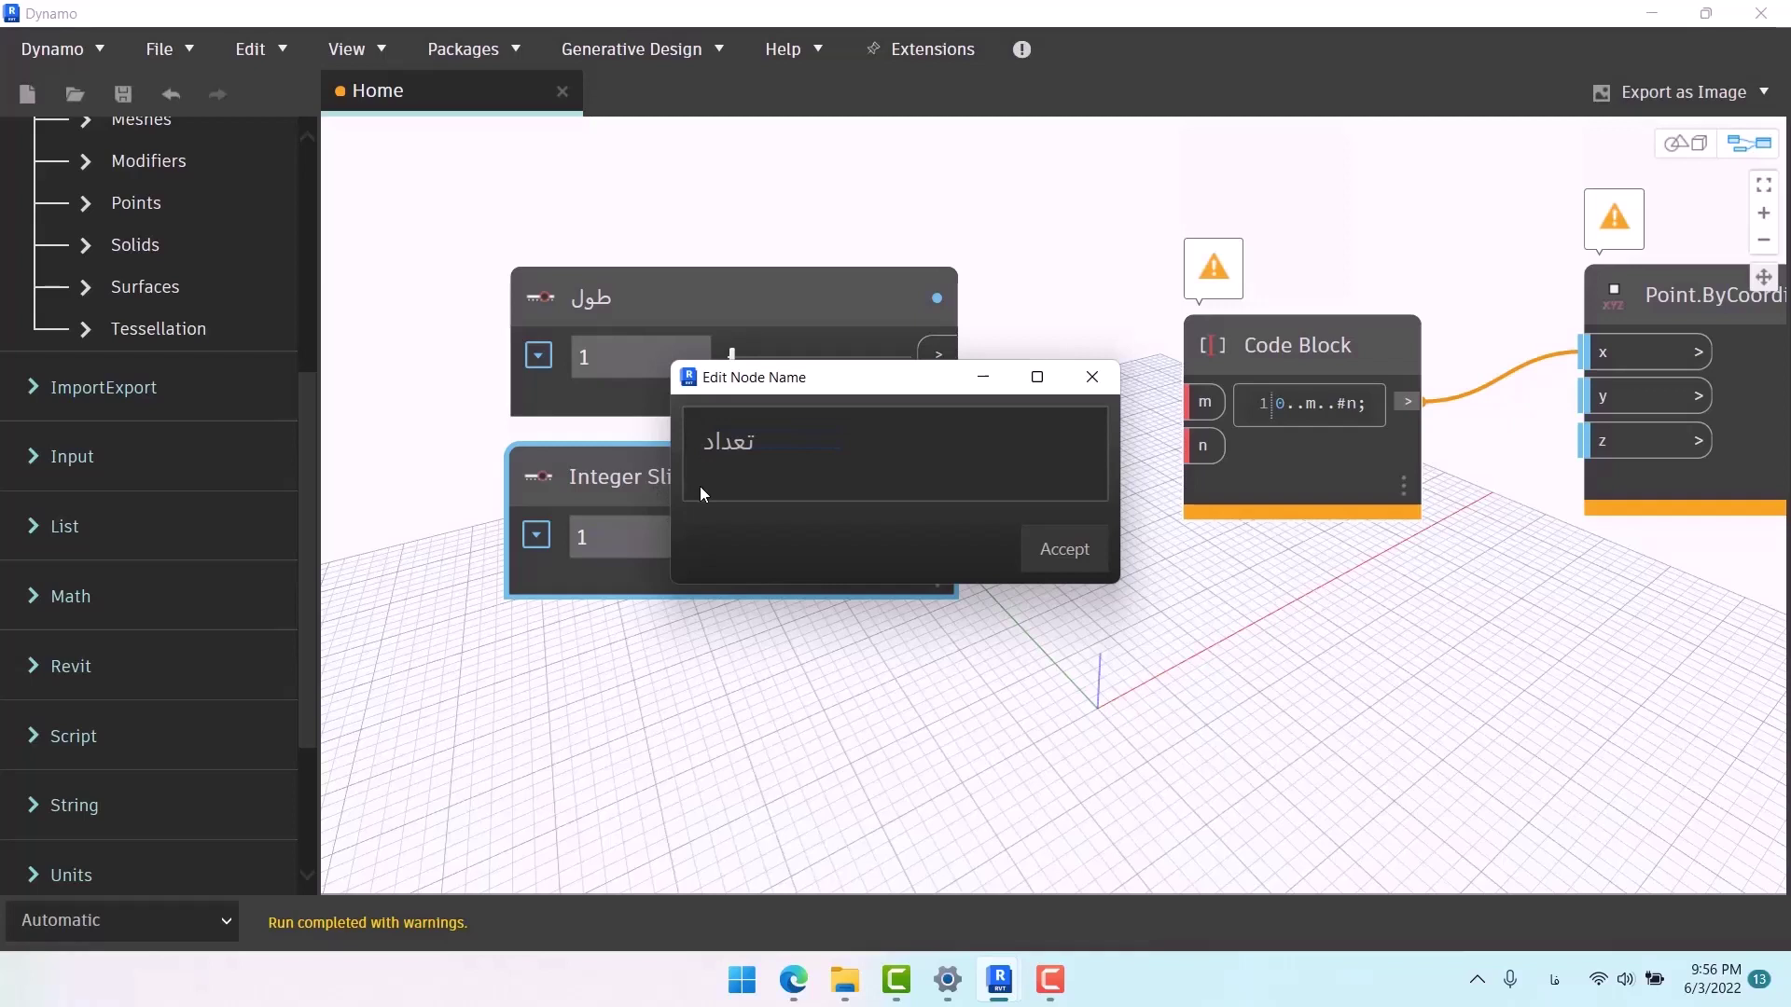
left_click(1067, 551)
left_click(645, 772)
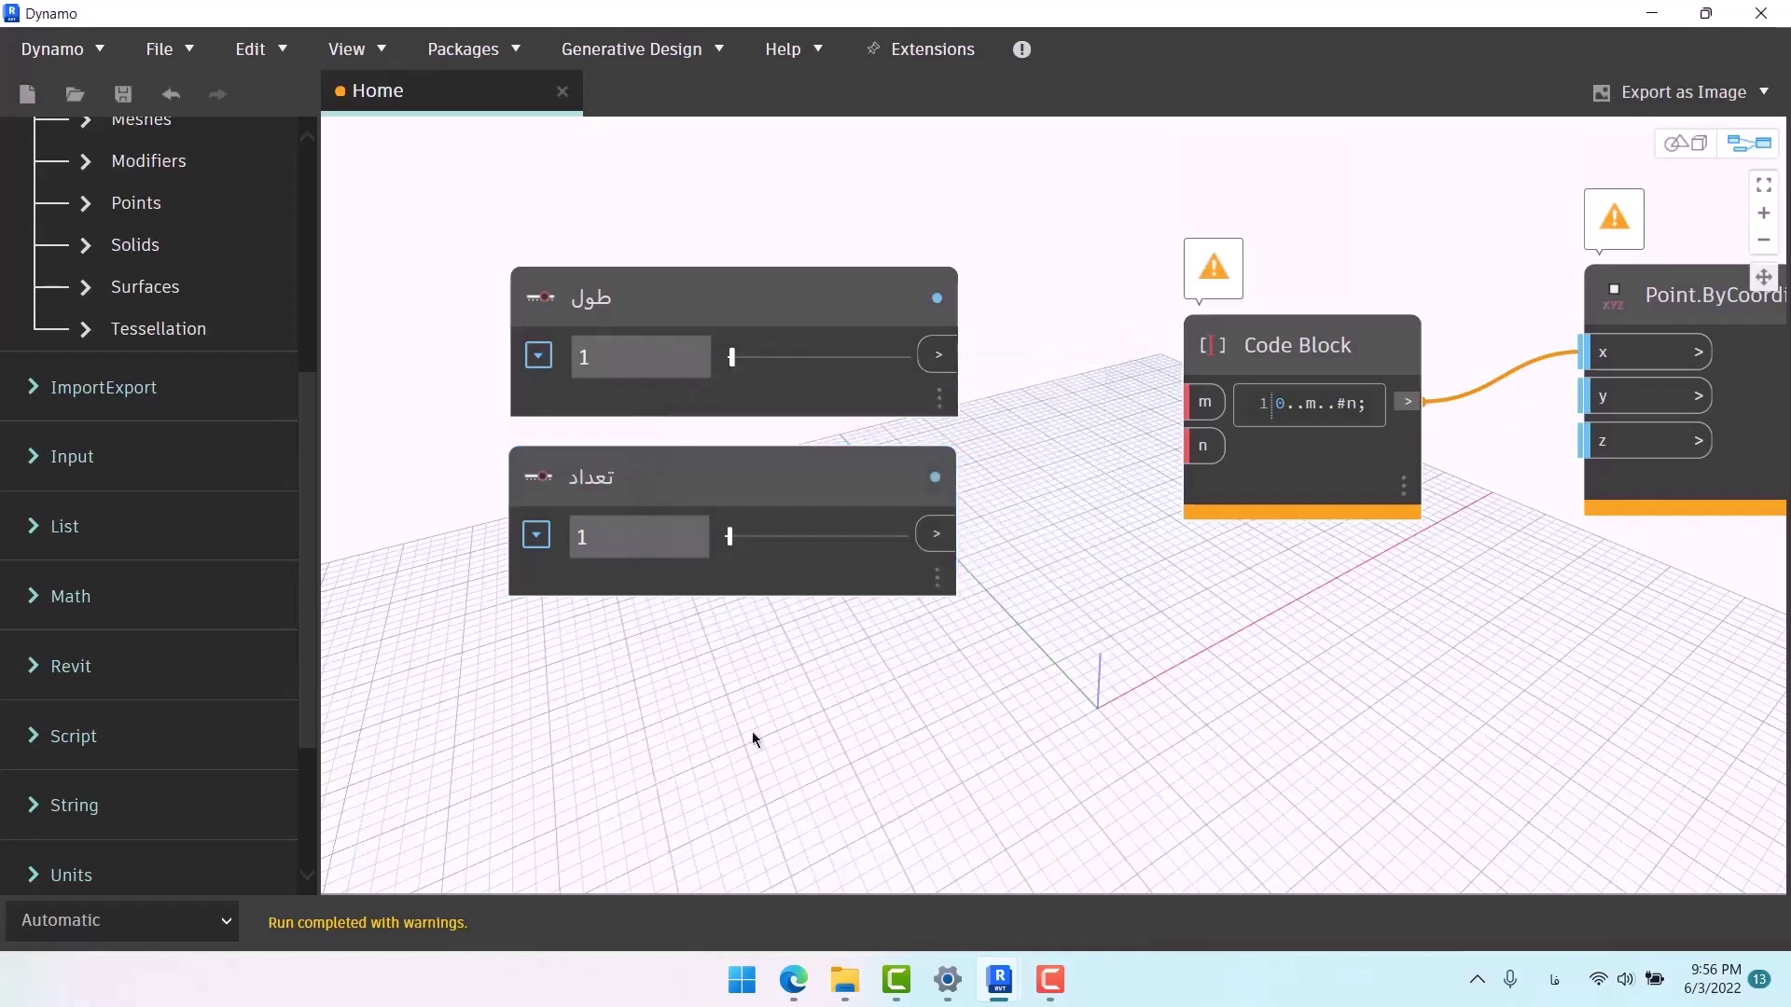
Replace the variable m in the code block with Dis, so the range reads 0..Dis..#n;.
middle_click_drag(837, 716, 666, 714)
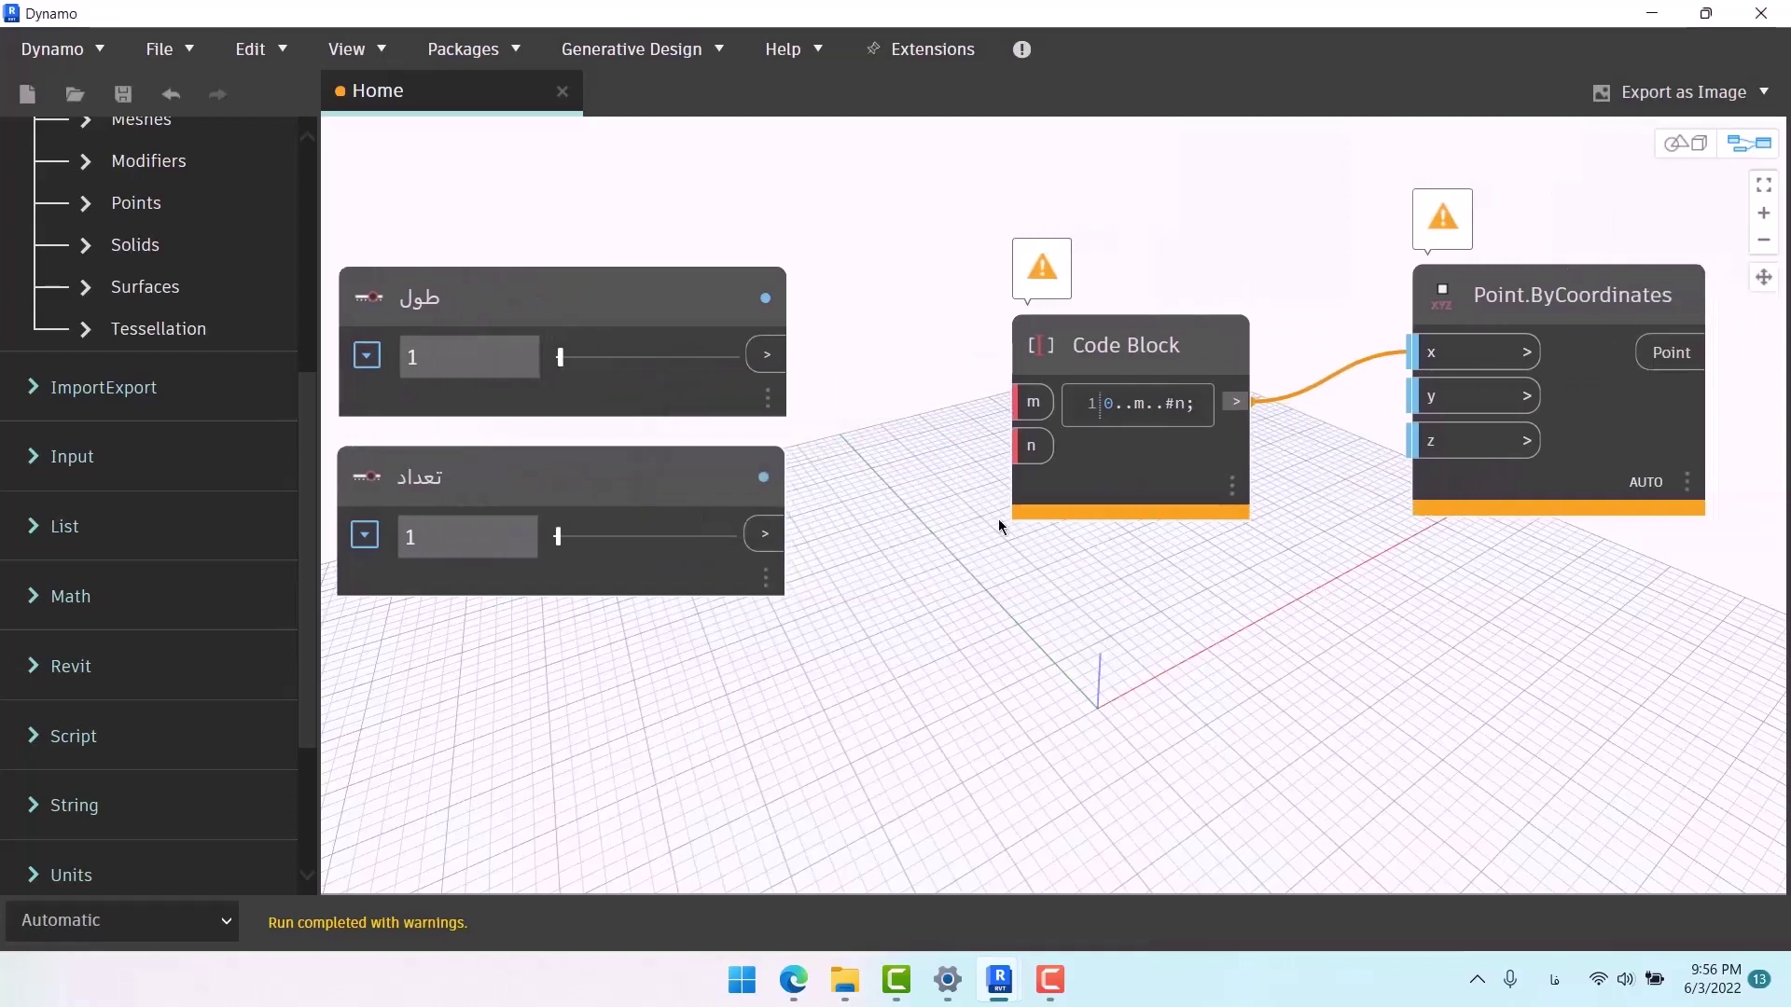
double_click(1141, 404)
type("Nسه")
key("BackSpace")
key("BackSpace")
key("BackSpace")
key("alt+shift")
type("Dis")
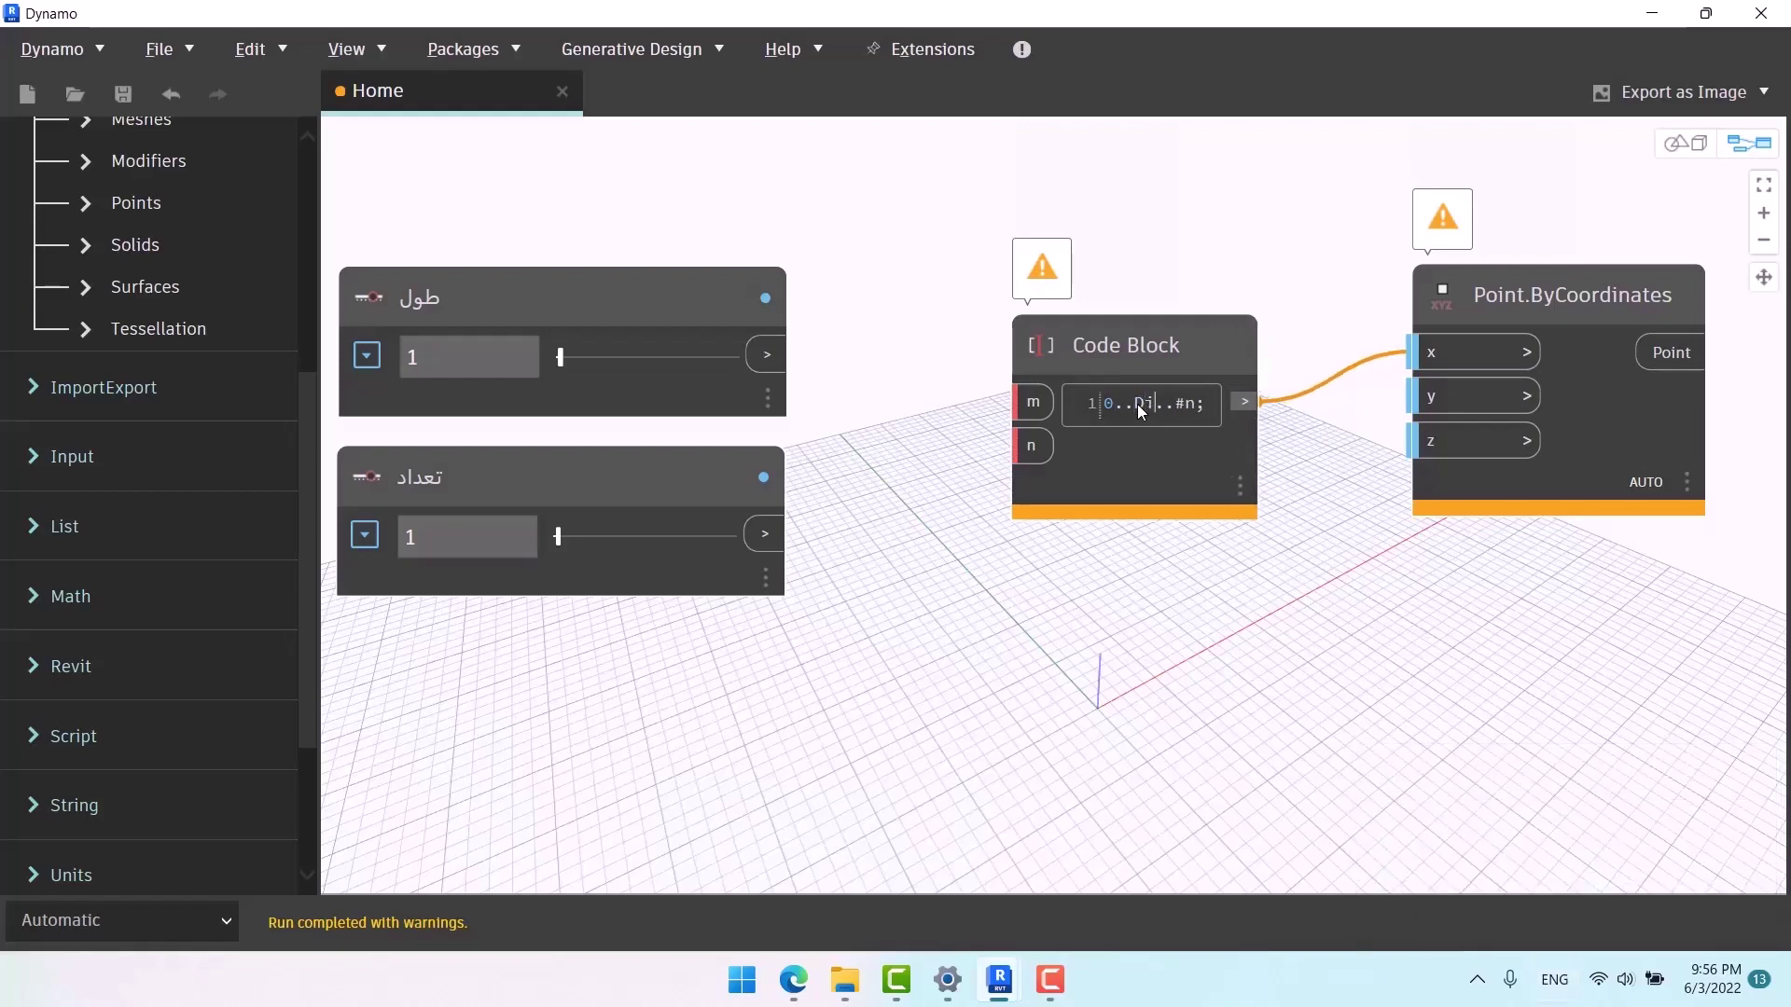
left_click(1210, 671)
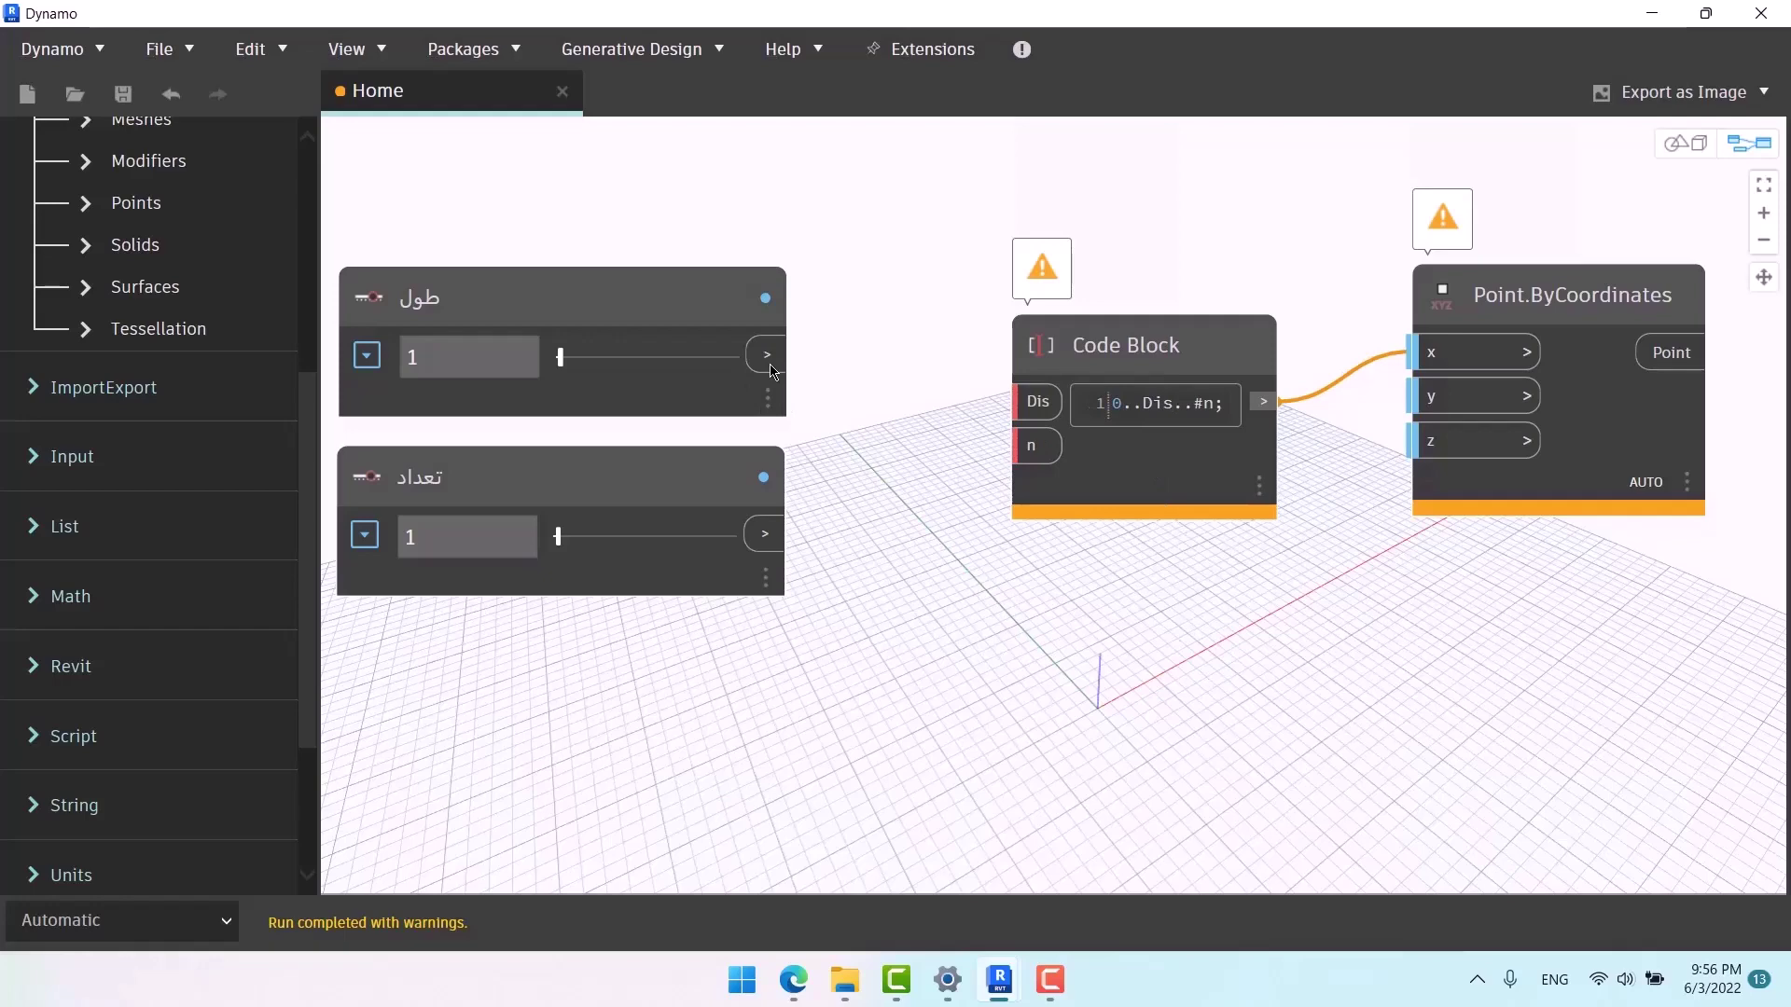
Connect the طول slider to the code block's Dis input and the تعداد slider to its n input.
left_click_drag(767, 354, 1042, 401)
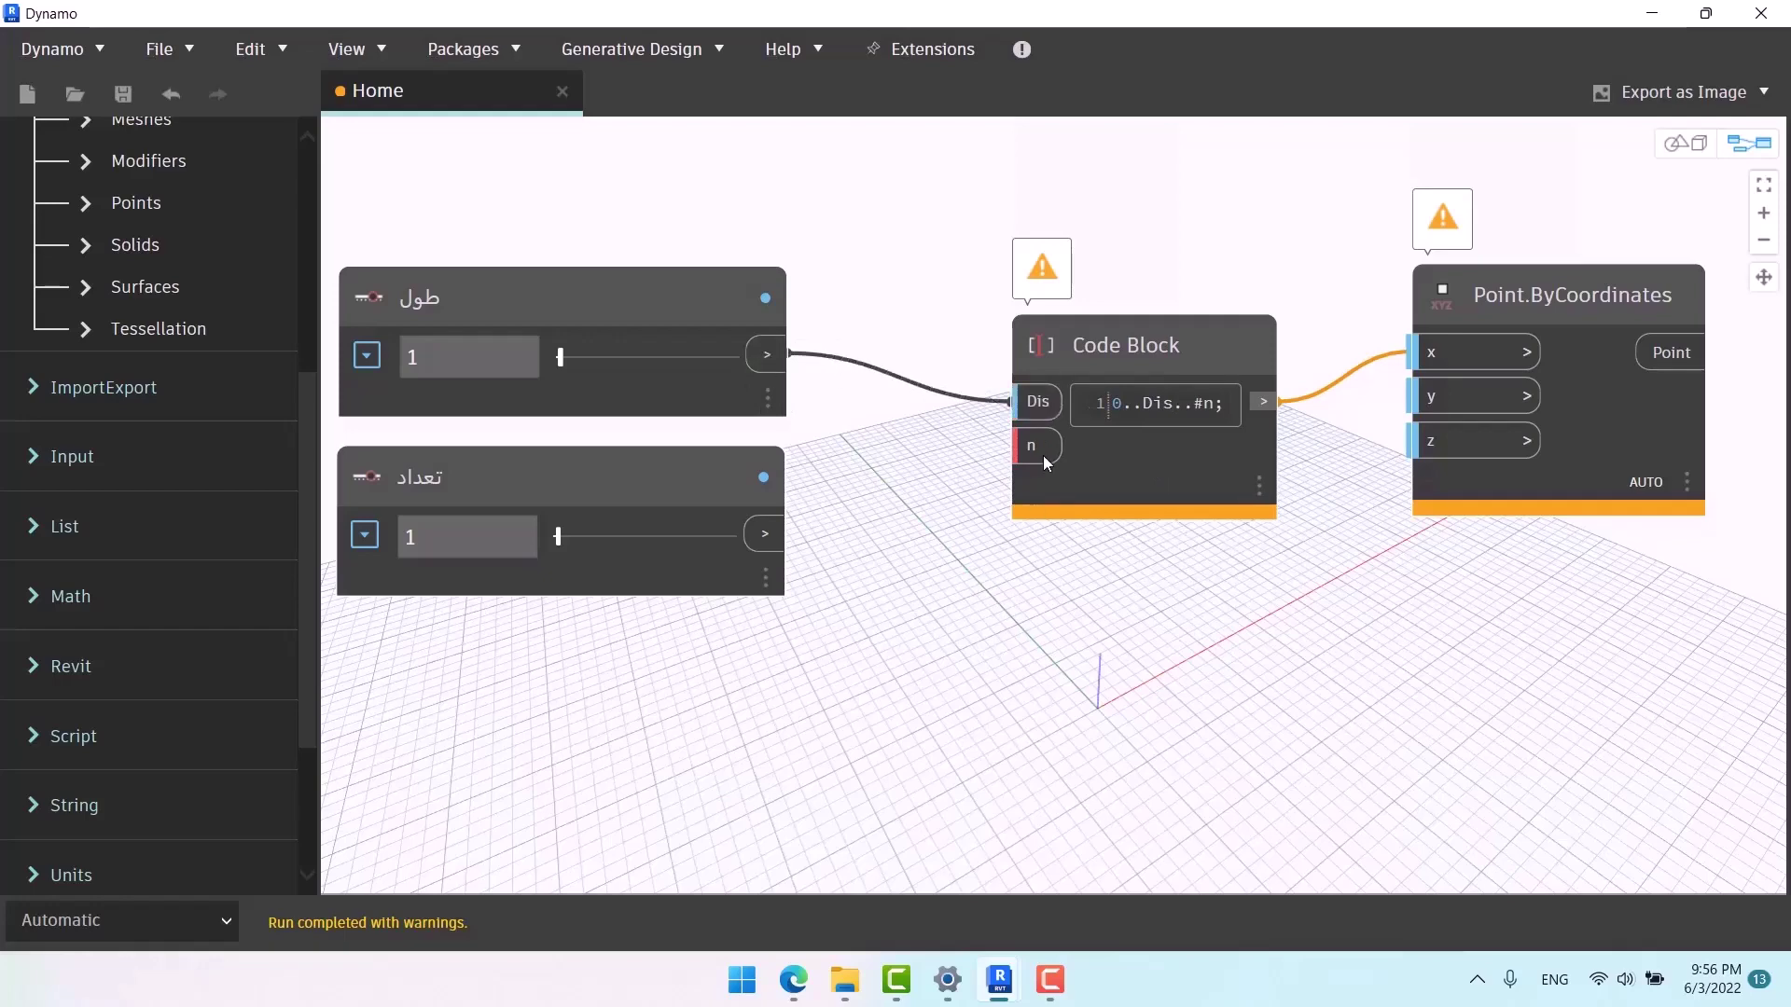
left_click_drag(763, 535, 1031, 445)
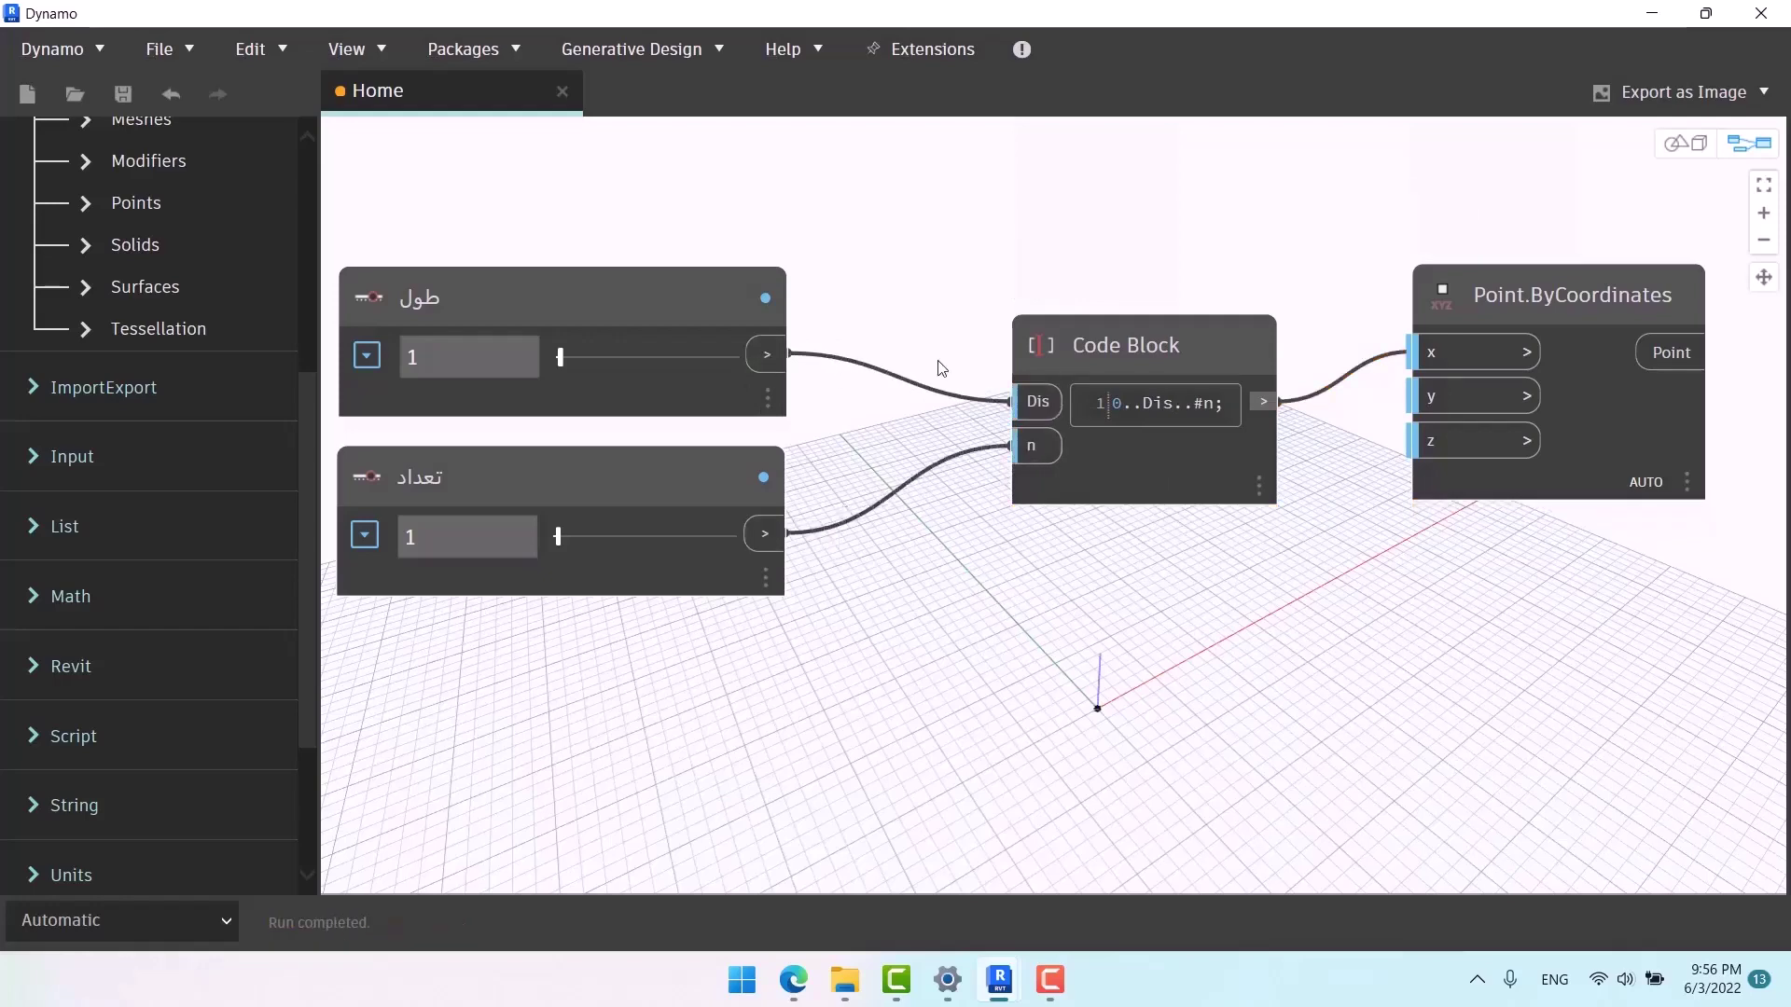
Set the طول slider to 34 and the تعداد slider to 15.
scroll(943, 367, "down", 3)
middle_click_drag(940, 562, 856, 558)
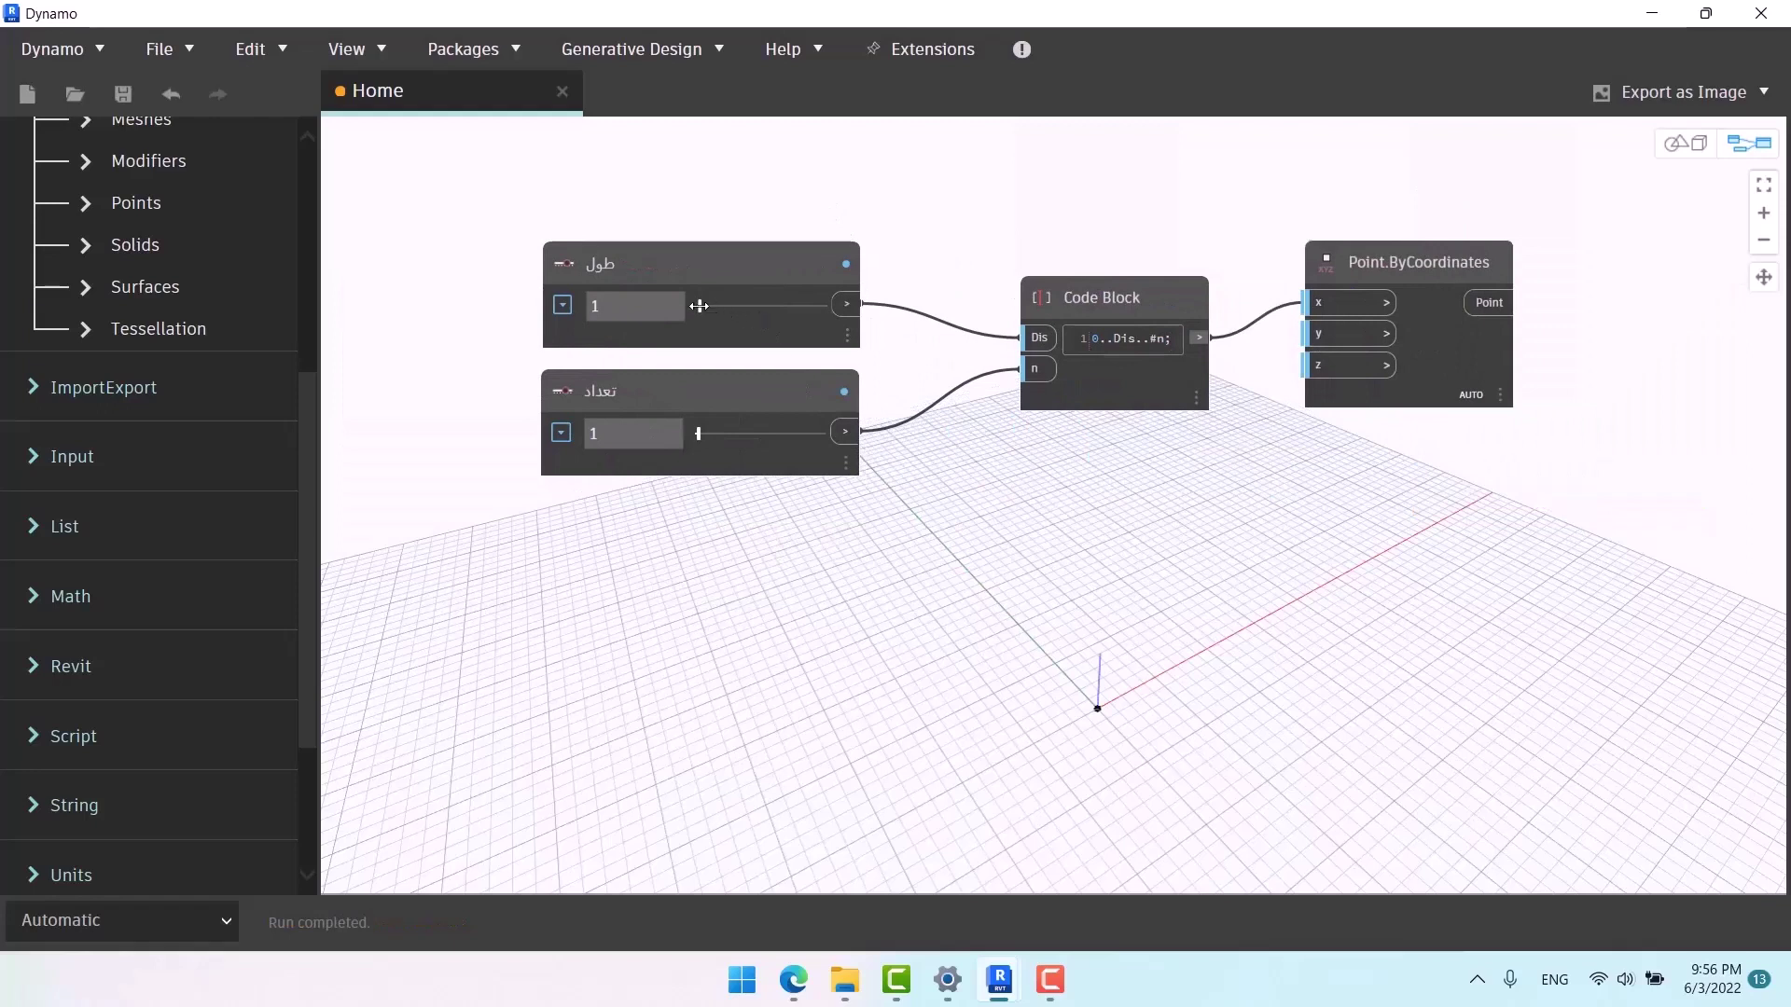
left_click_drag(699, 306, 740, 306)
left_click_drag(702, 431, 715, 434)
scroll(872, 569, "down", 3)
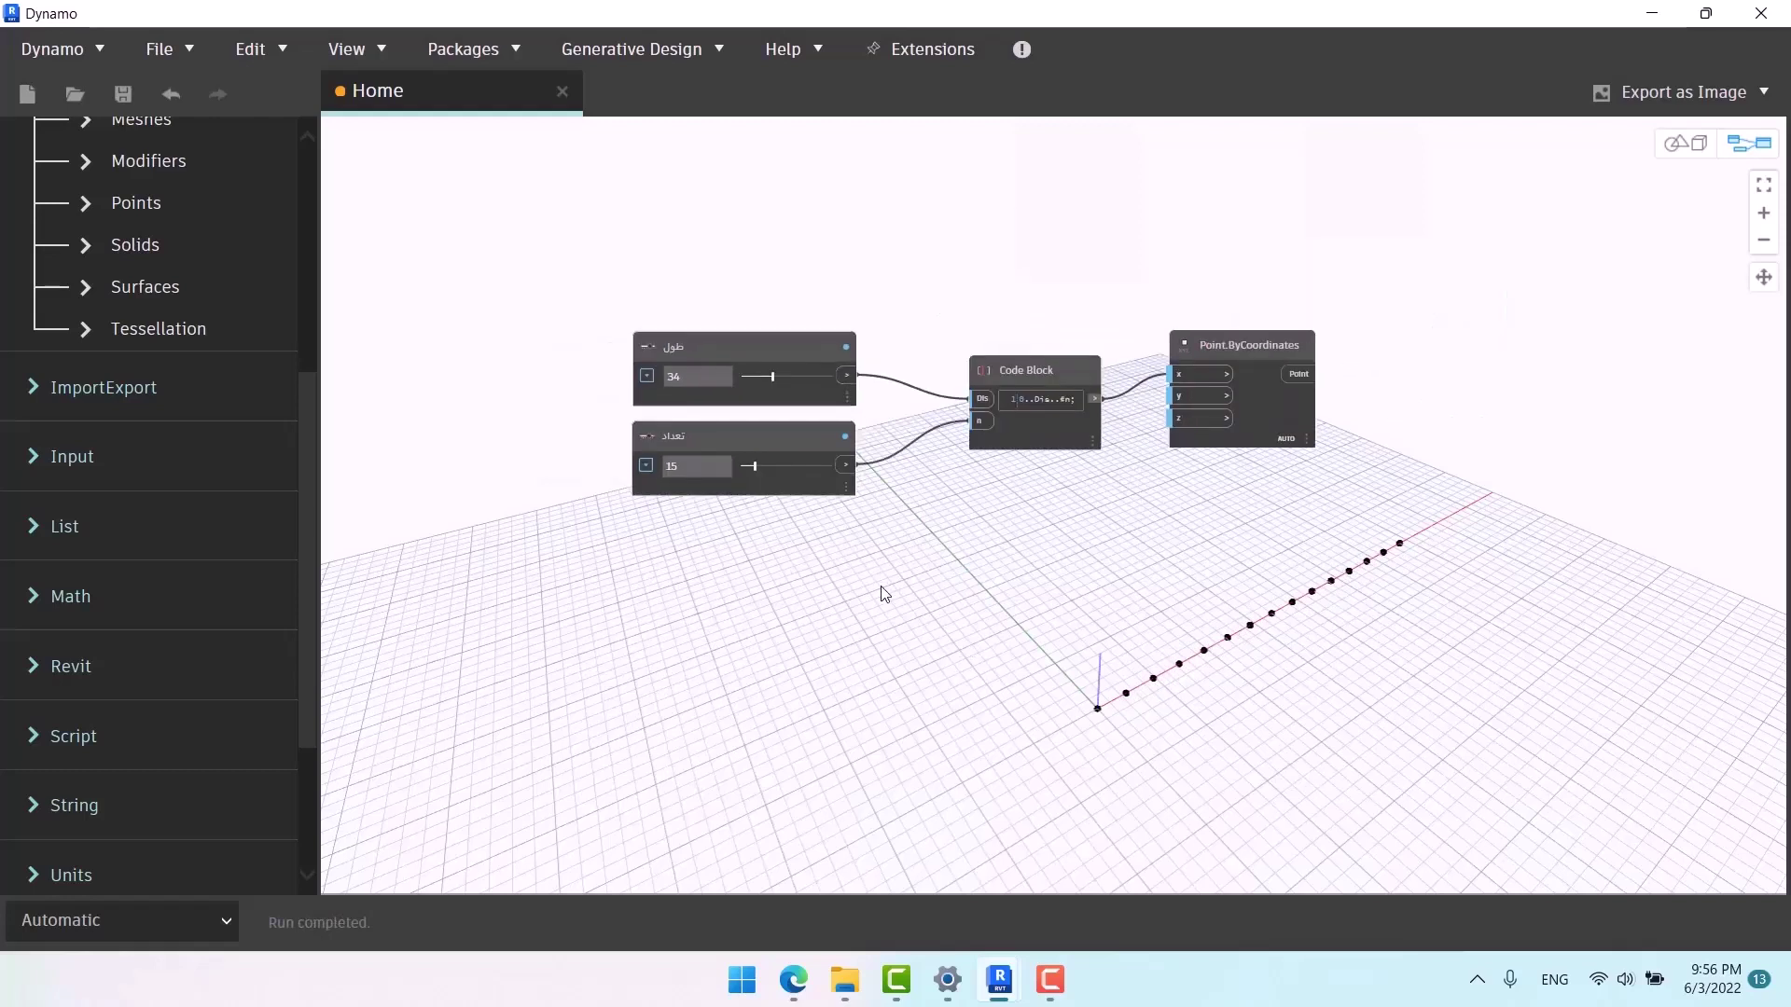
mouse_move(773, 478)
middle_mouse_down()
mouse_move(747, 449)
mouse_move(771, 457)
middle_mouse_up()
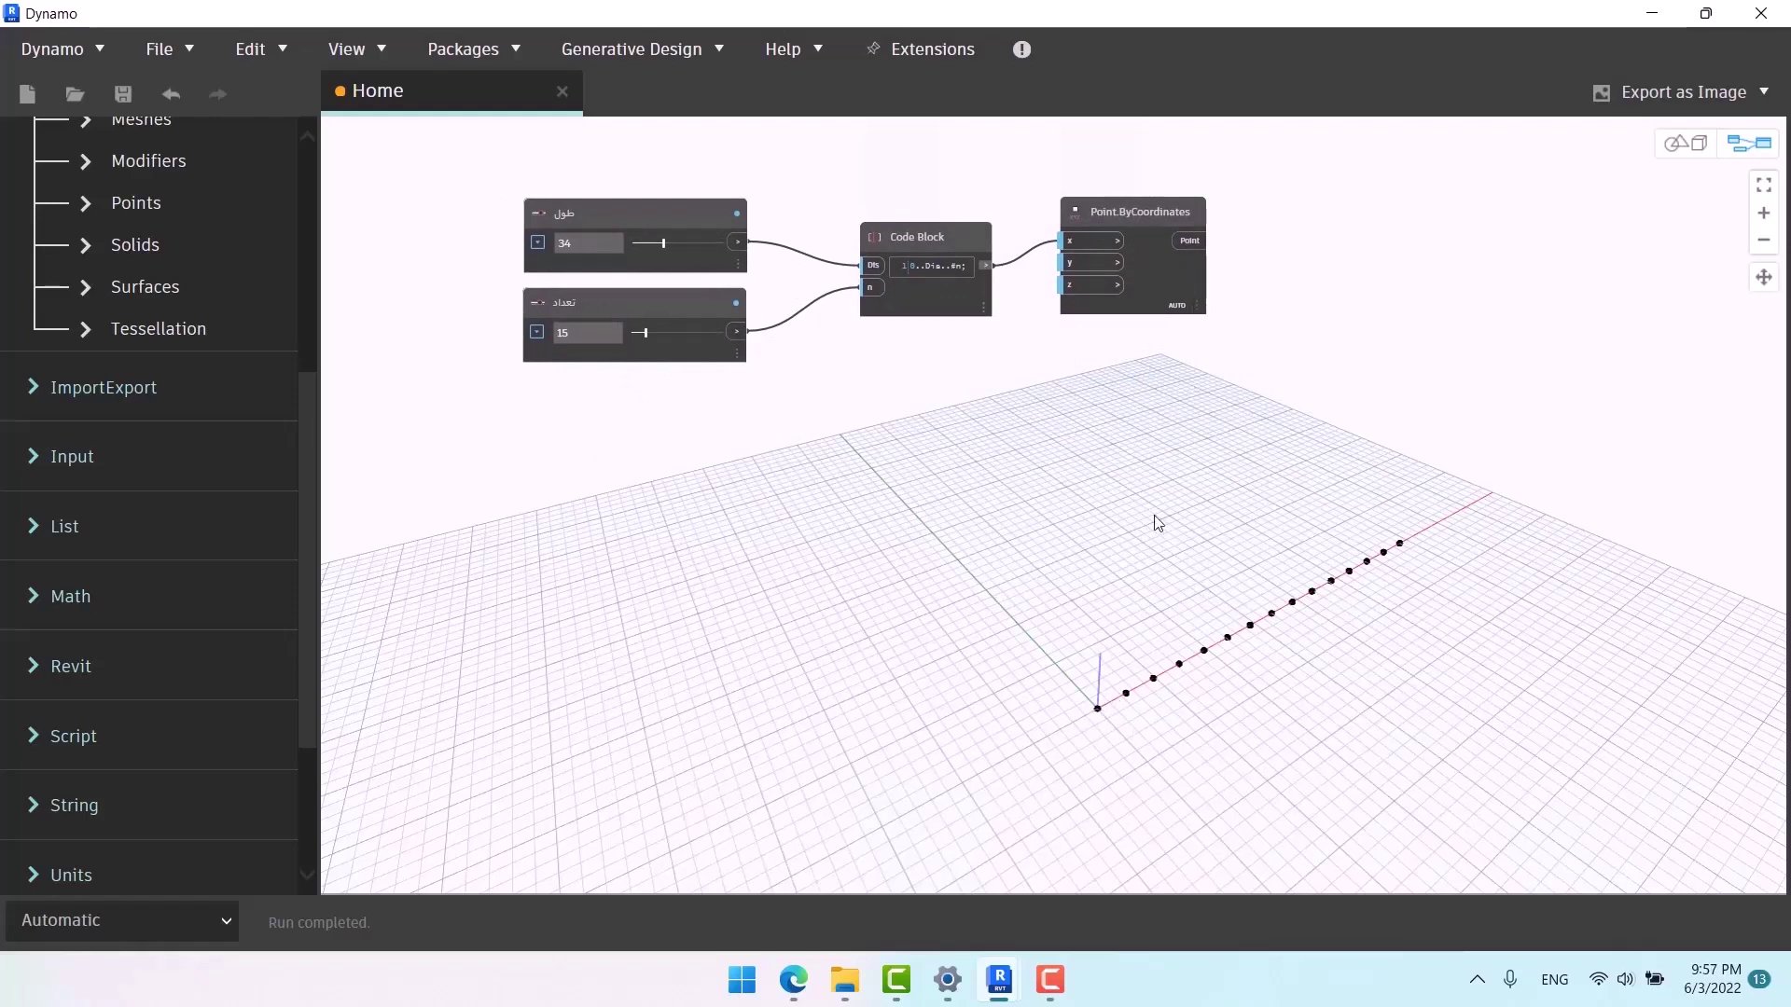
Duplicate the Point.ByCoordinates node and place the copy directly below the original.
left_click(1138, 264)
key("ctrl+c")
key("ctrl+v")
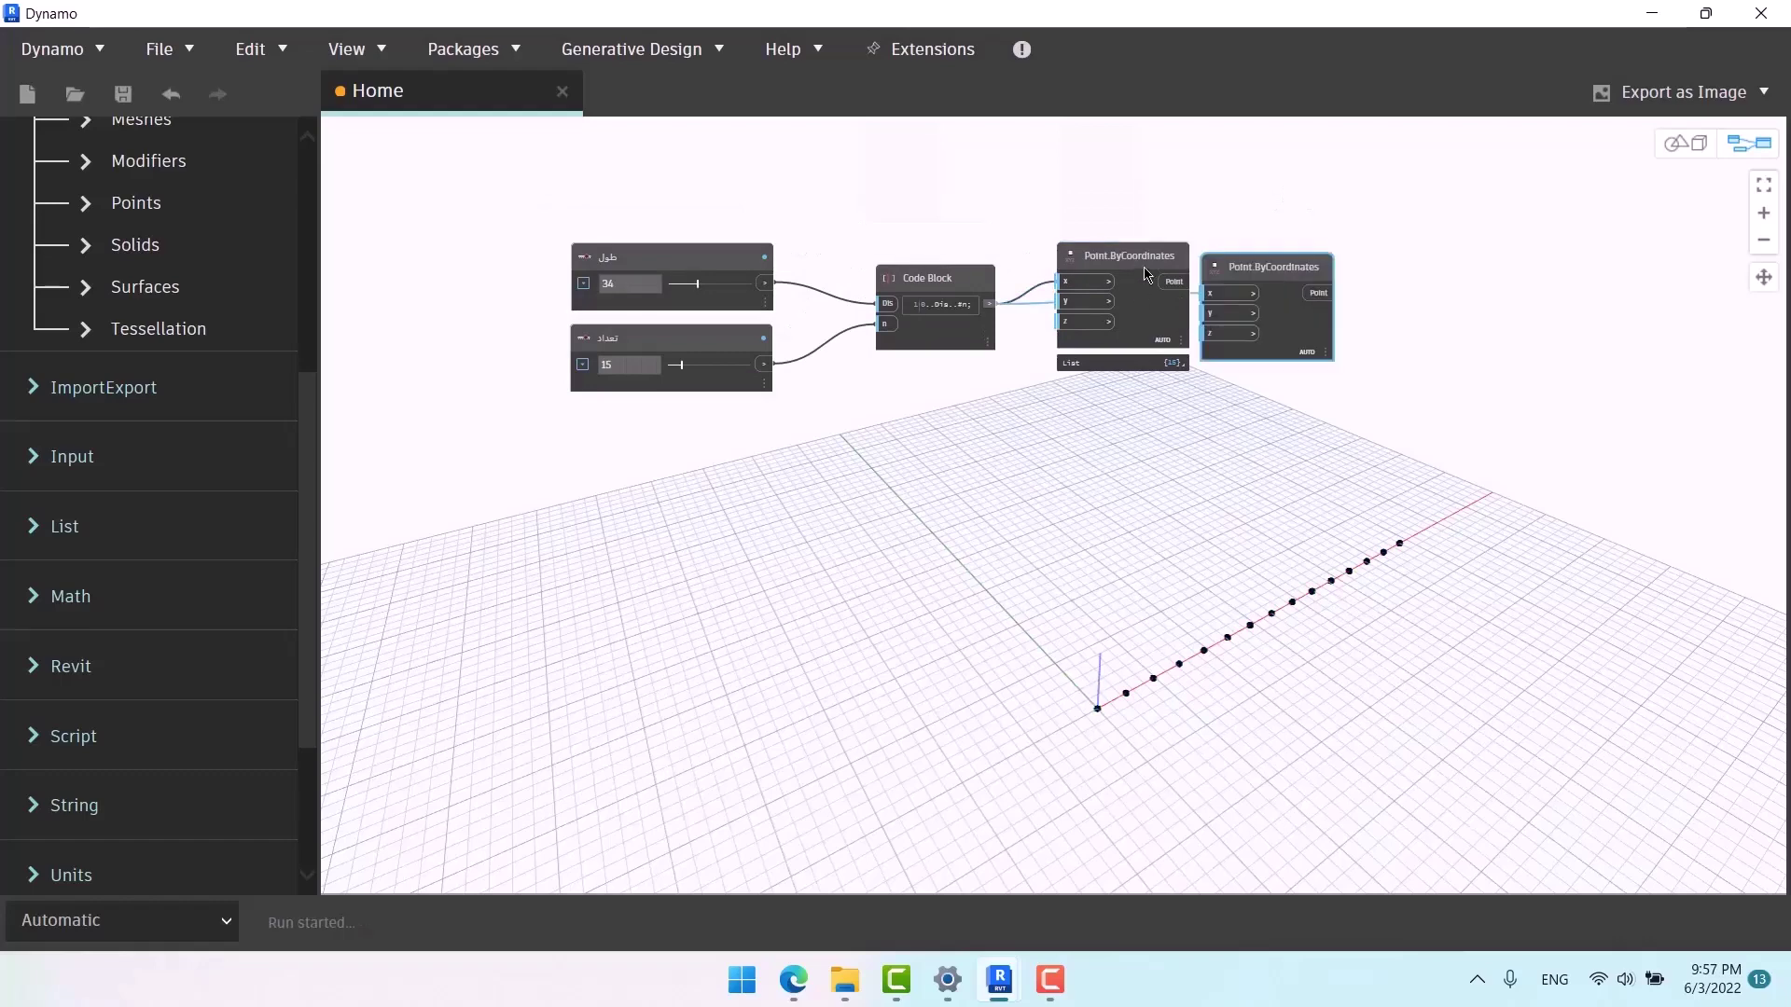
left_click_drag(1317, 270, 1171, 398)
Connect the code block's output to the y and z inputs of the copied Point.ByCoordinates node as well.
scroll(1254, 390, "up", 3)
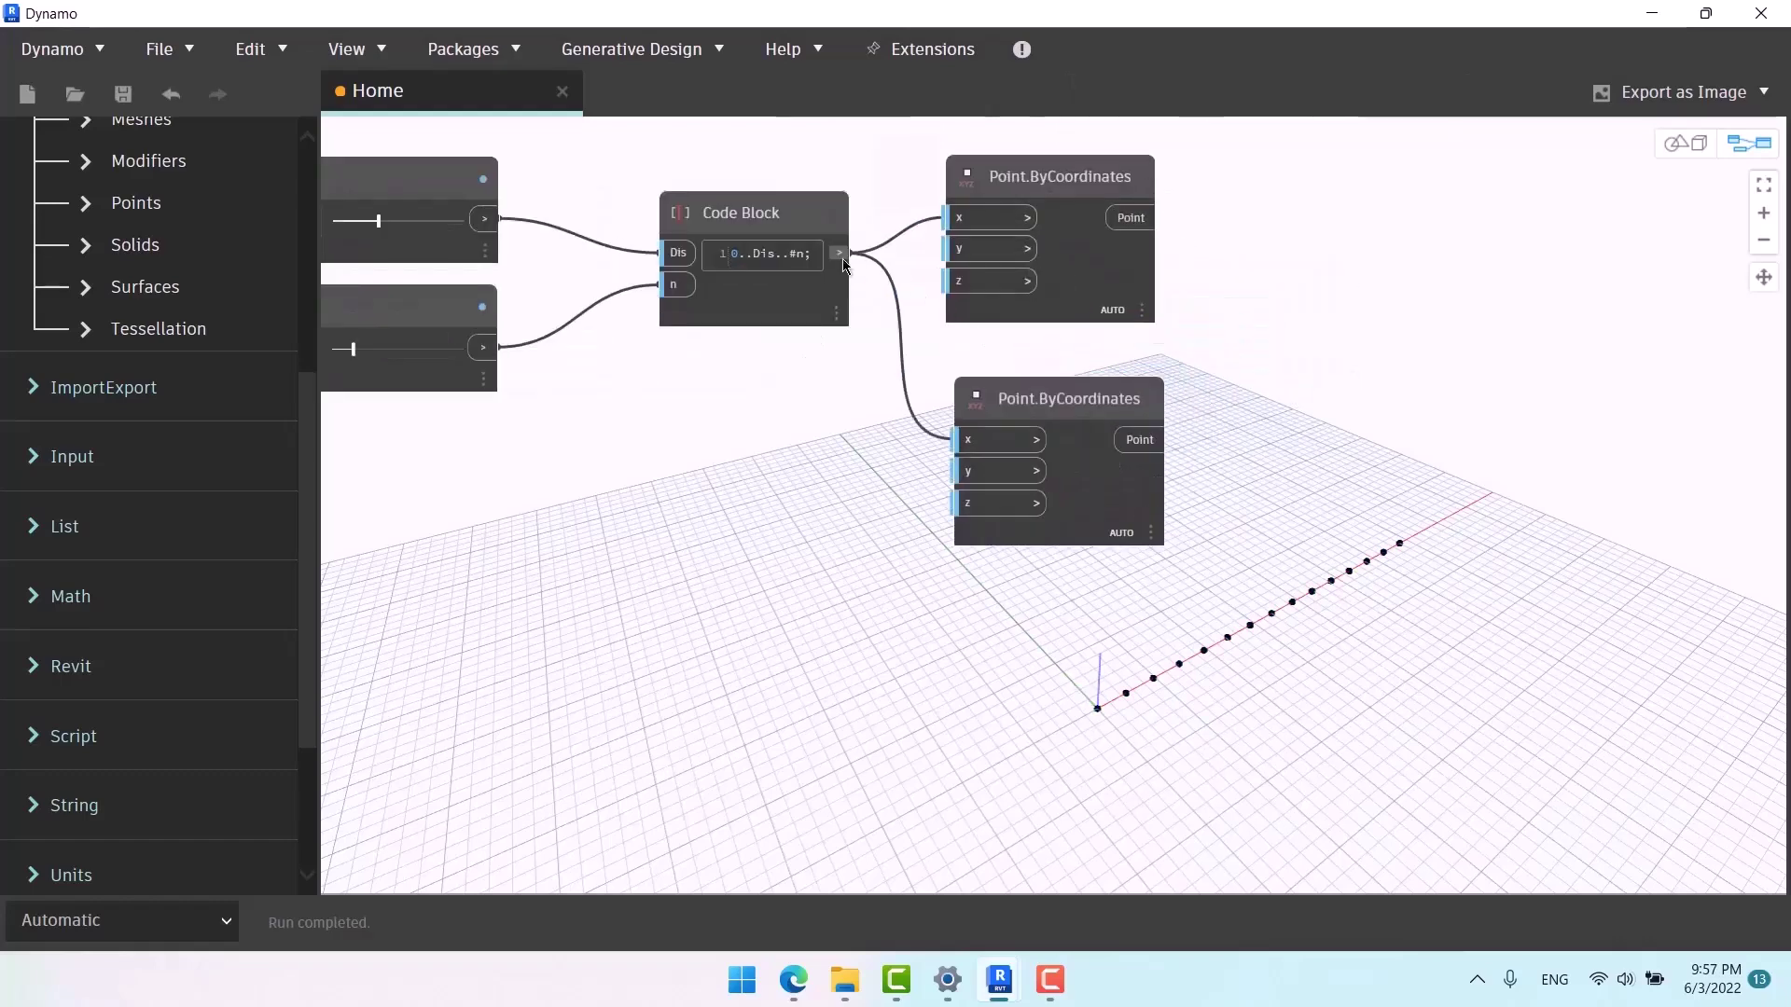
left_click_drag(838, 252, 972, 471)
left_click_drag(839, 252, 969, 504)
scroll(719, 415, "down", 3)
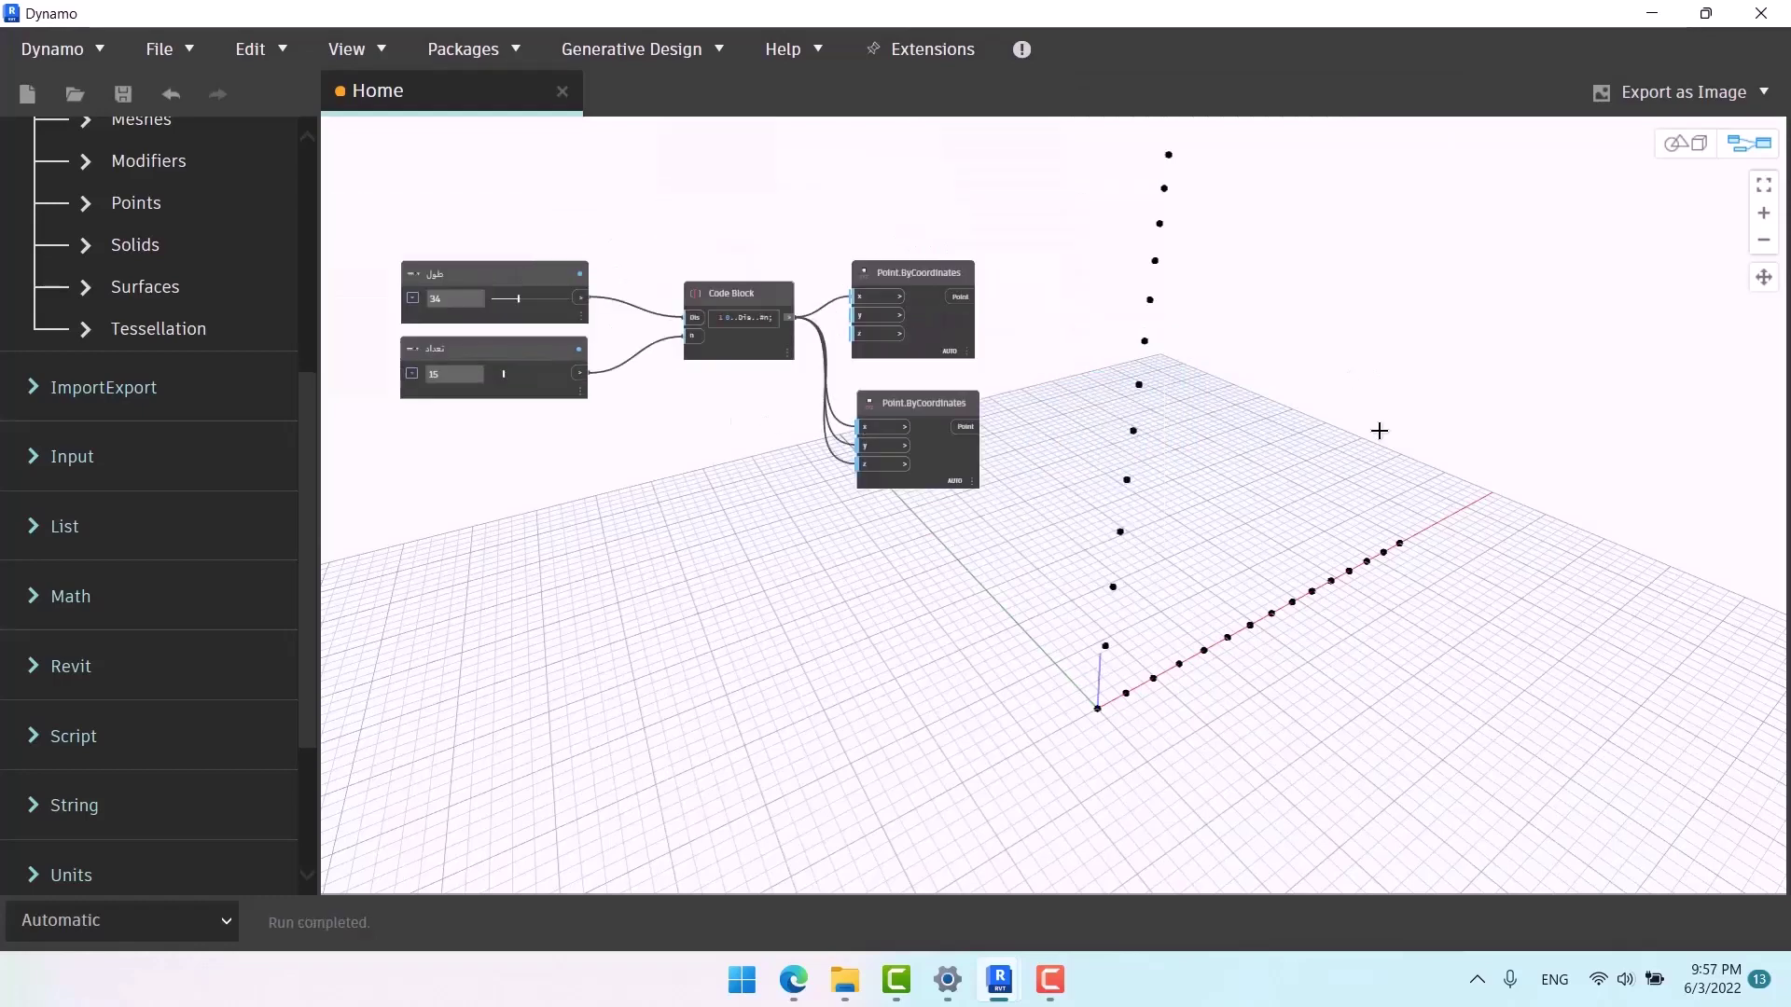
Examine both rows of points in the 3D background preview from another angle, and return to graph editing.
key("ctrl+b")
scroll(1368, 576, "down", 3)
right_click_drag(1367, 576, 1375, 436)
middle_click_drag(1378, 482, 1523, 482)
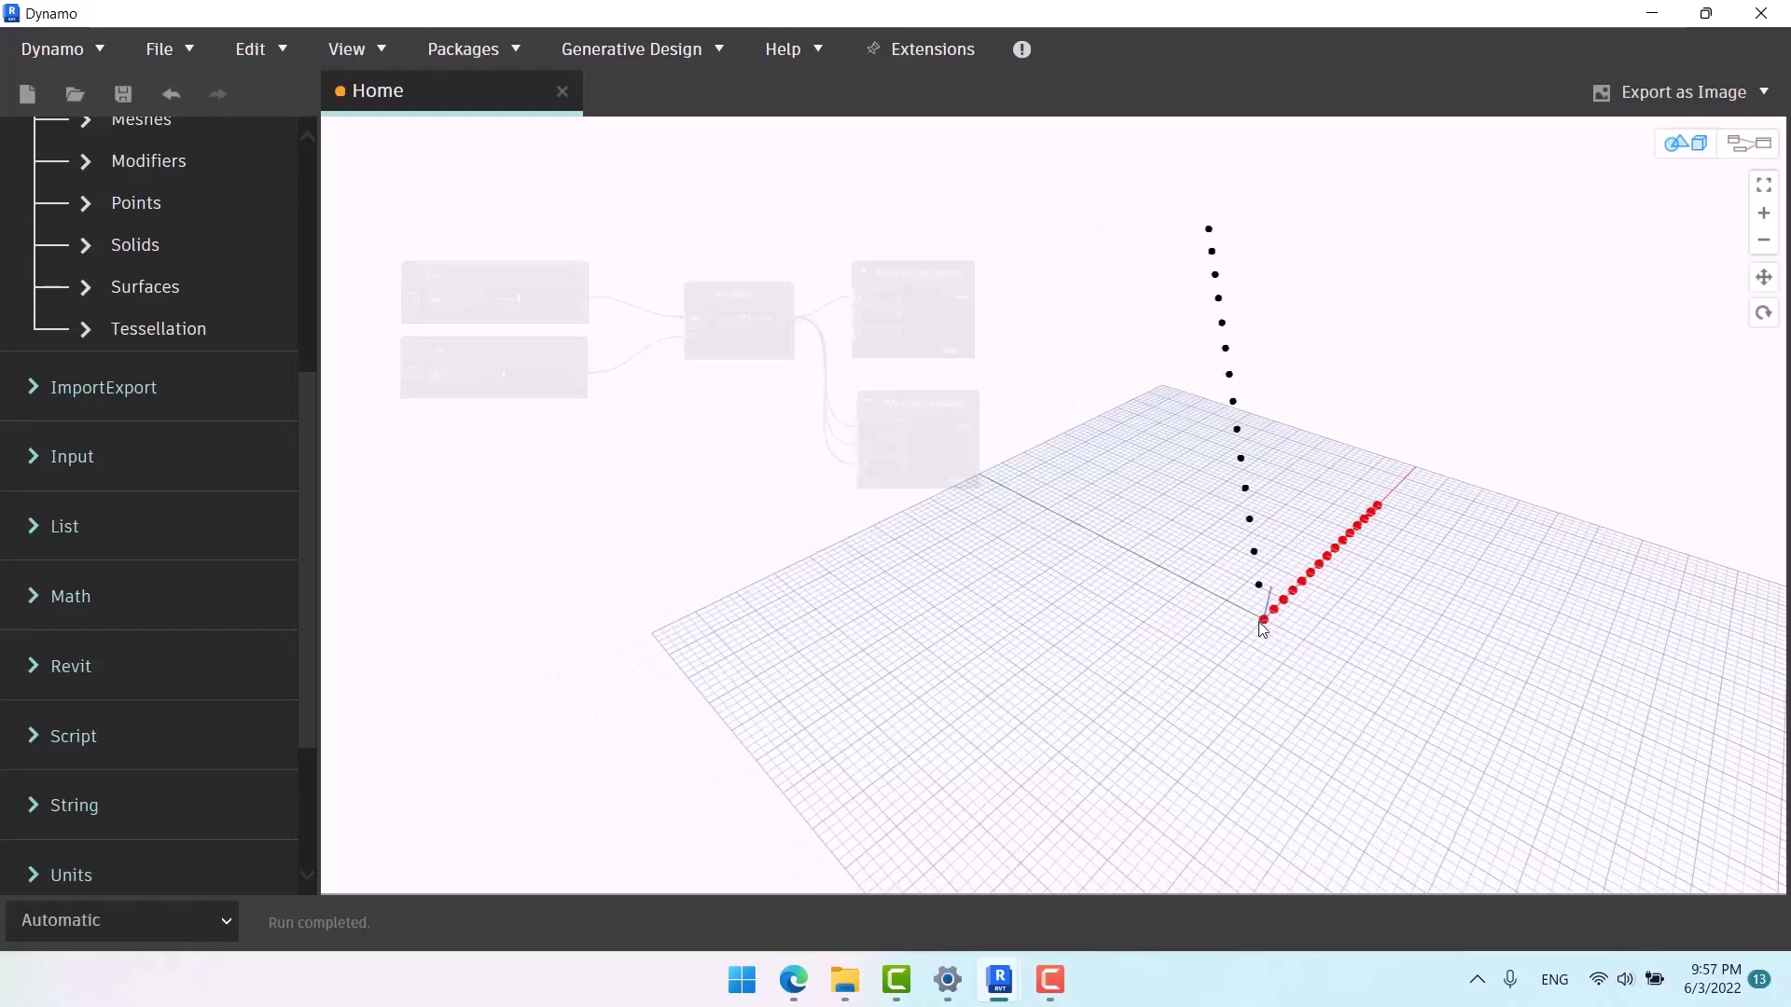
key("ctrl+b")
Duplicate the first Point.ByCoordinates node and place the copy below the second one.
scroll(895, 472, "up", 3)
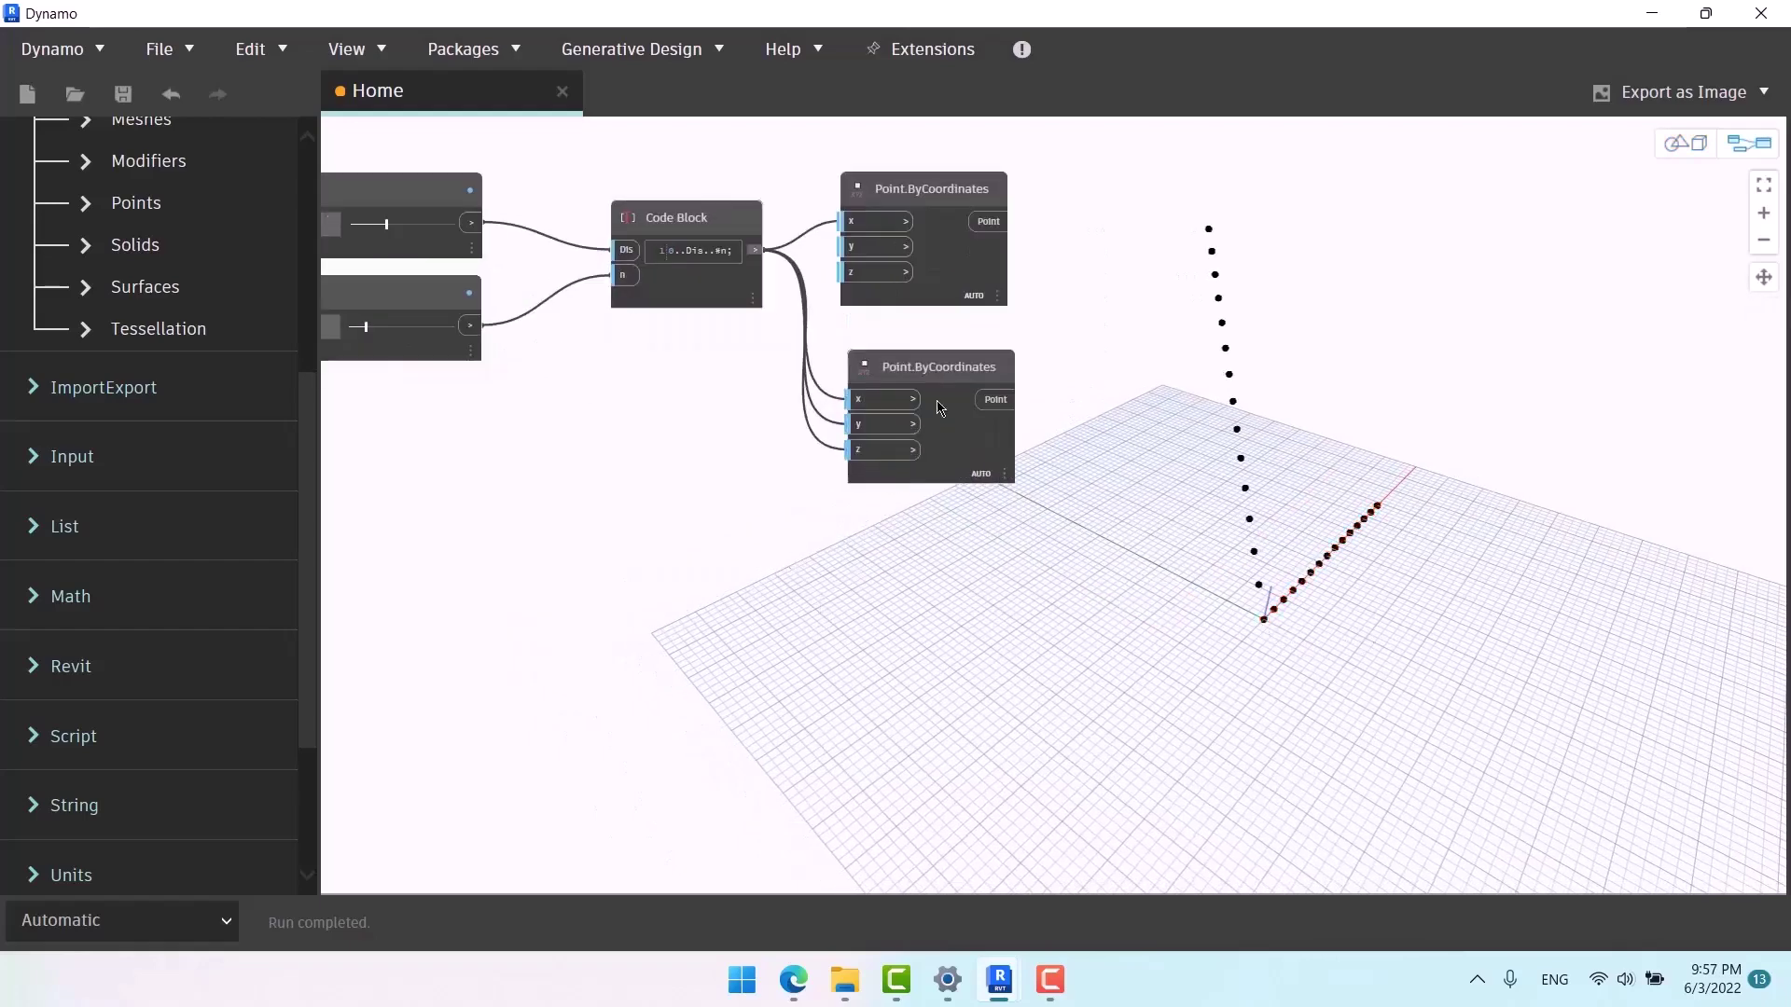
middle_click_drag(1087, 275, 1111, 314)
left_click(963, 202)
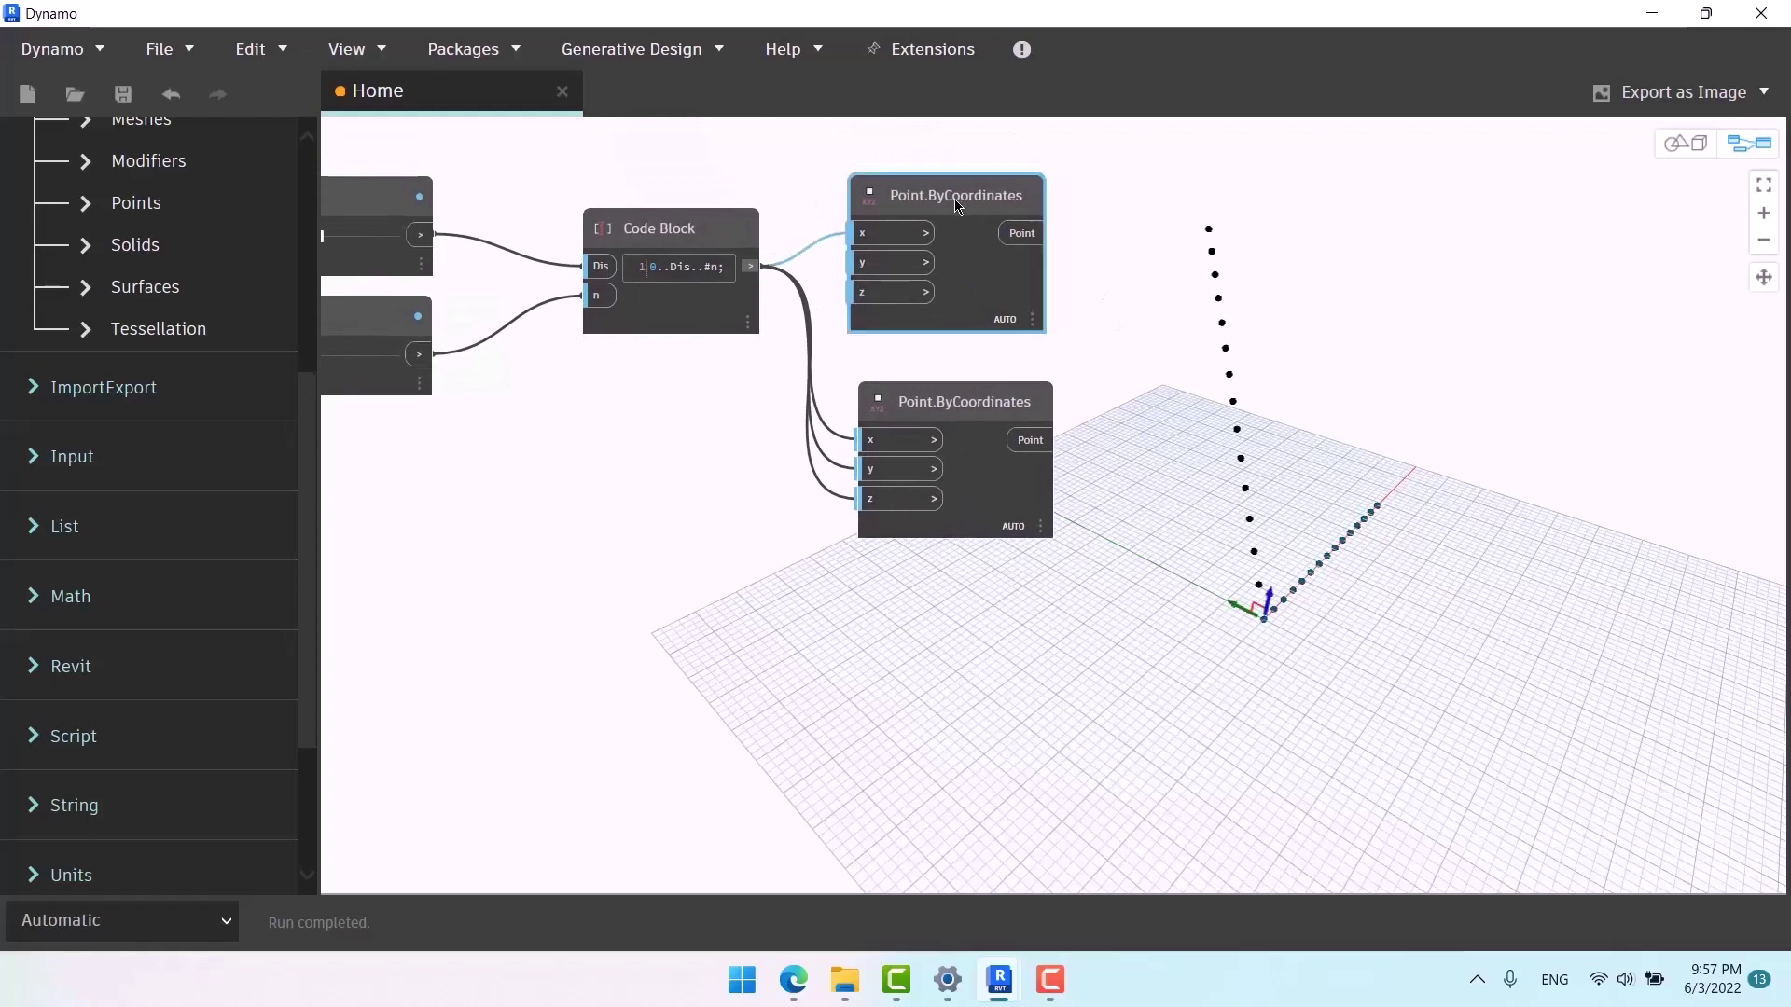
key("ctrl+c")
key("ctrl+v")
left_click_drag(1157, 217, 945, 579)
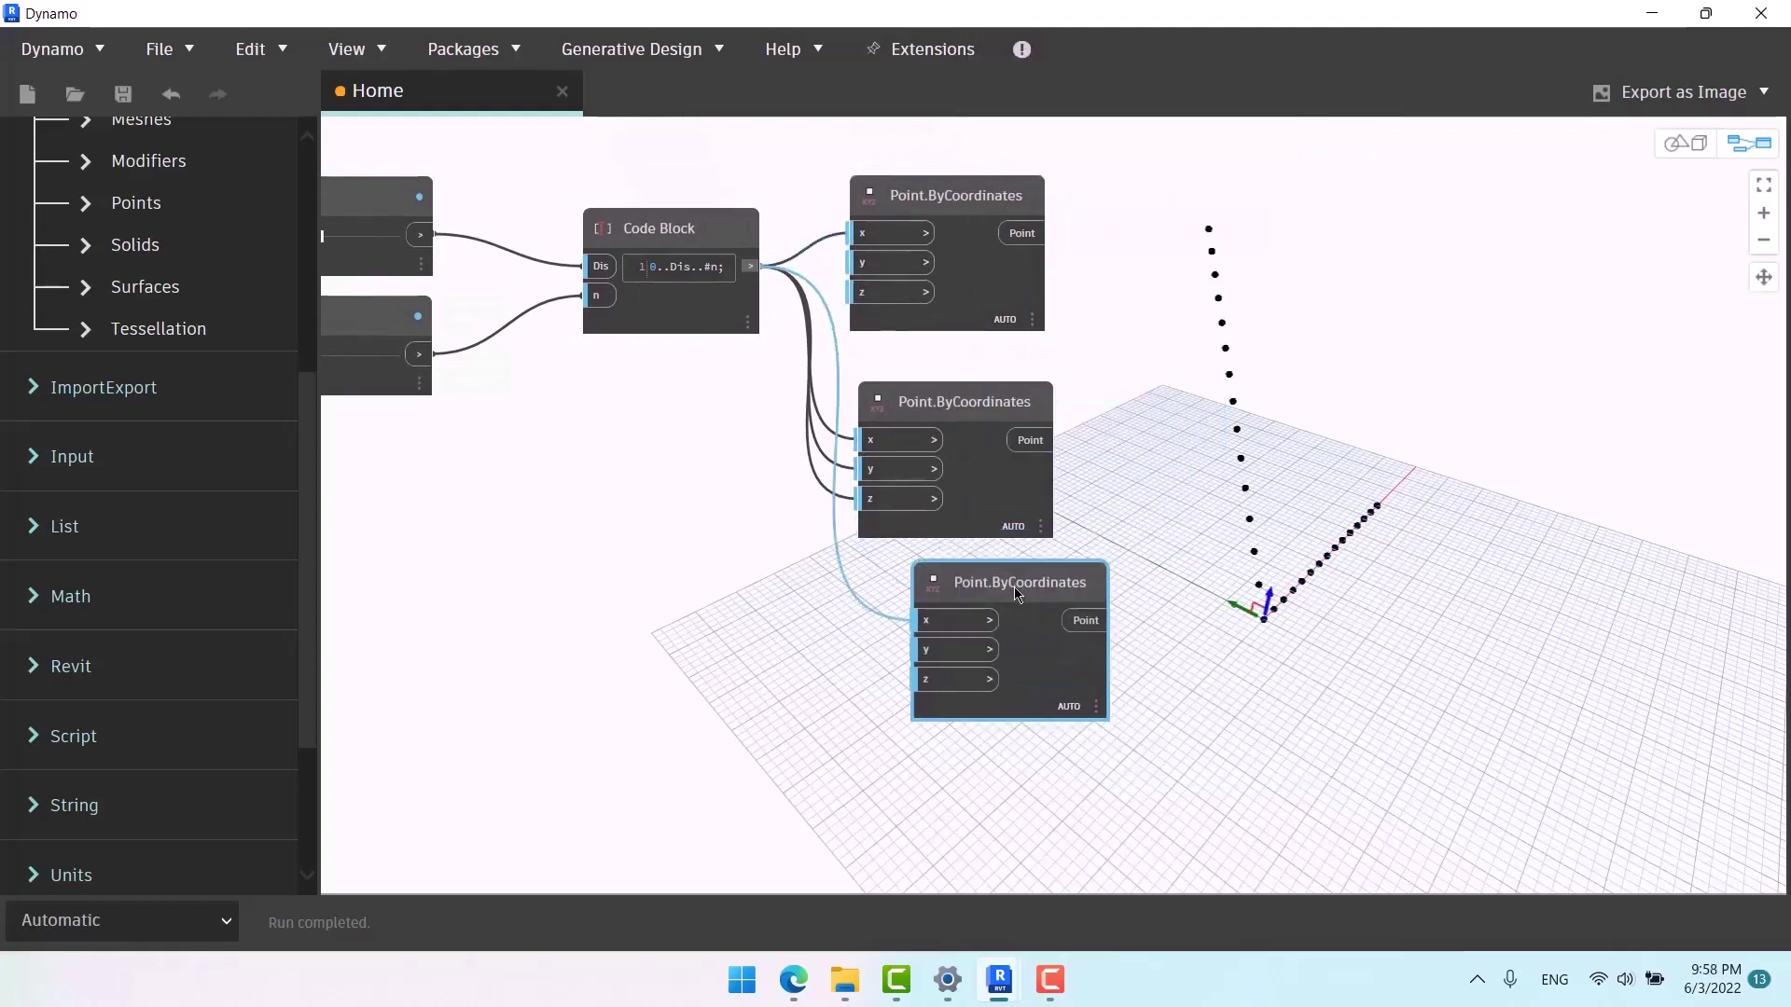
Feed the code block's output into only the y input of the third Point.ByCoordinates node and align that node below the second.
mouse_move(860, 620)
left_mouse_down()
mouse_move(751, 267)
mouse_move(840, 659)
mouse_move(869, 651)
left_mouse_up()
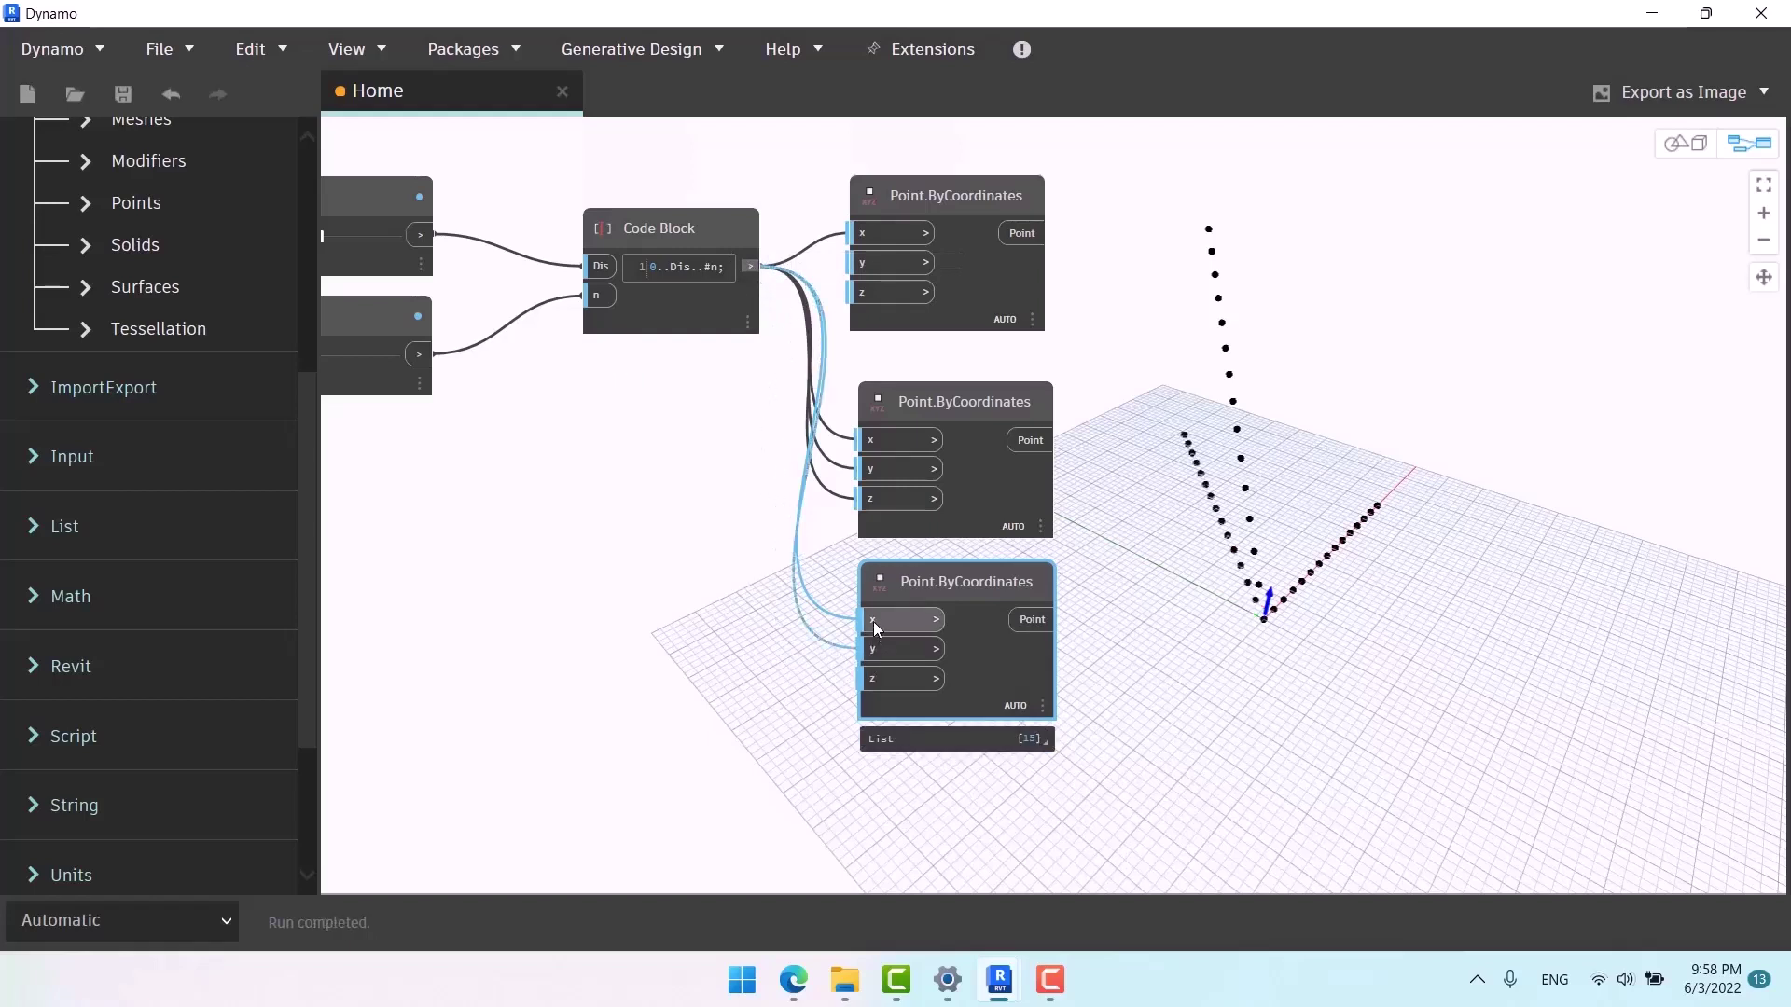
left_click(876, 621)
left_click(634, 605)
scroll(531, 484, "down", 3)
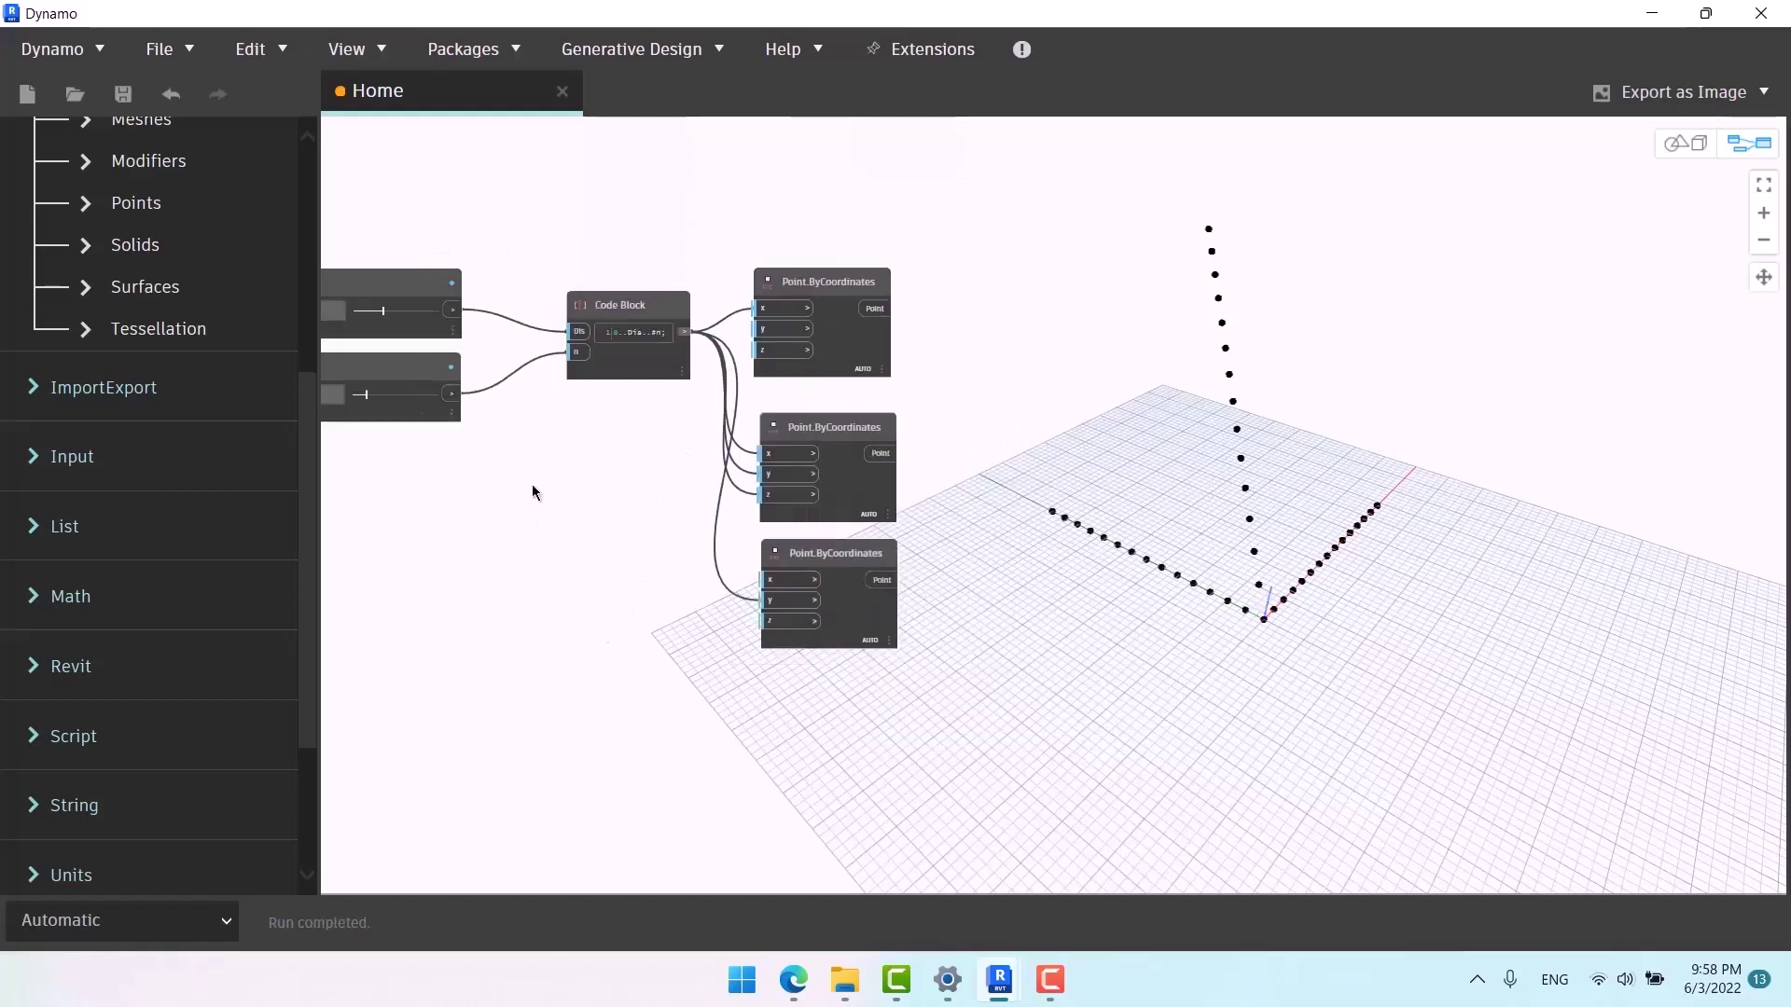
middle_click_drag(944, 599, 795, 582)
left_click_drag(726, 541, 725, 561)
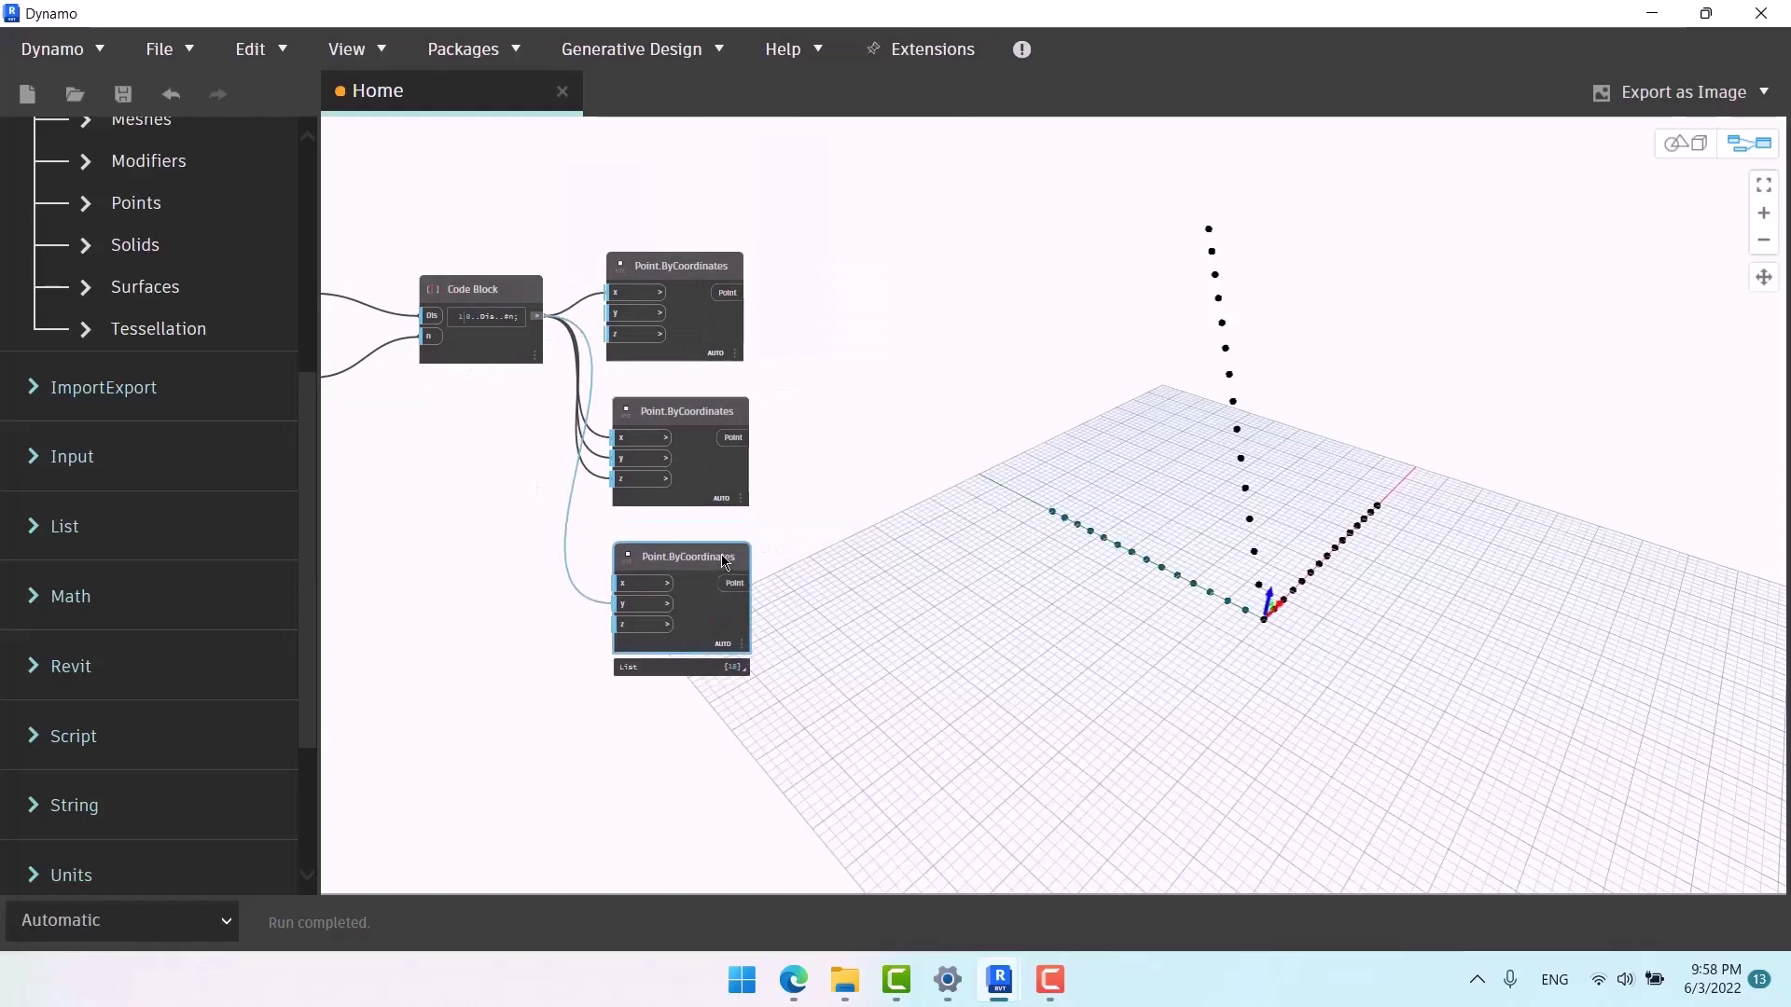
left_click(1029, 666)
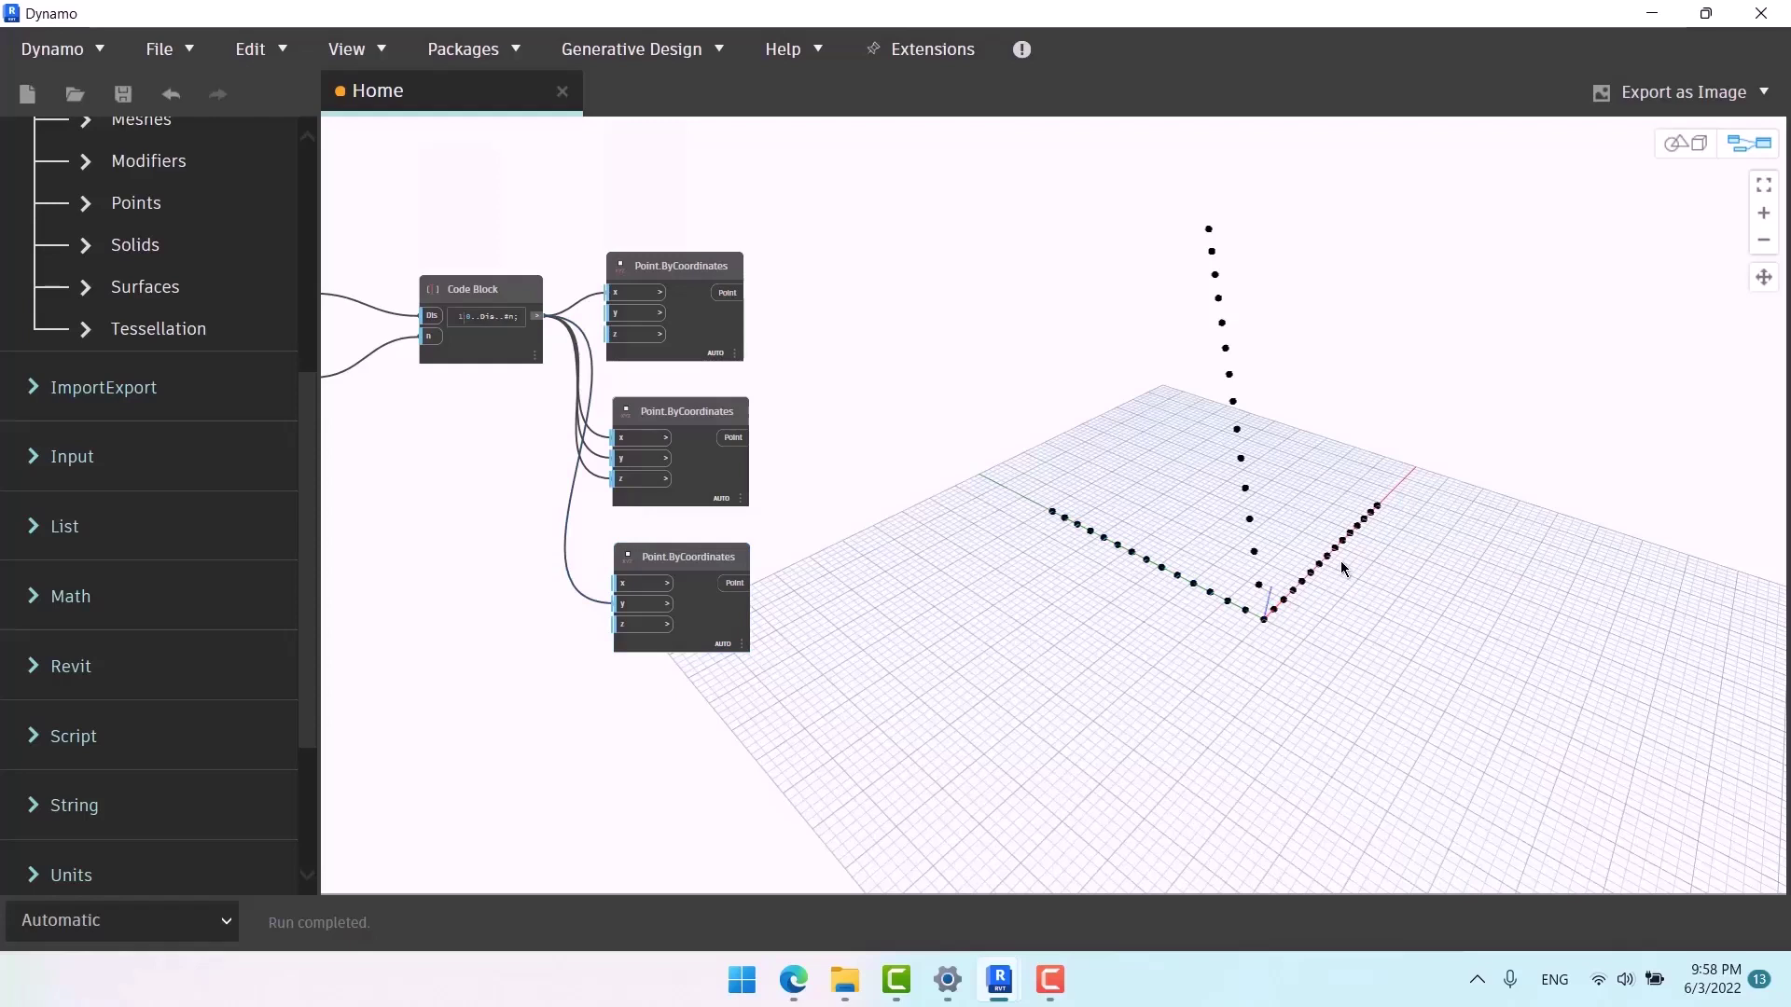
Add a Line.ByStartPointEndPoint node to the graph and place it beside the first Point.ByCoordinates node.
scroll(834, 400, "up", 3)
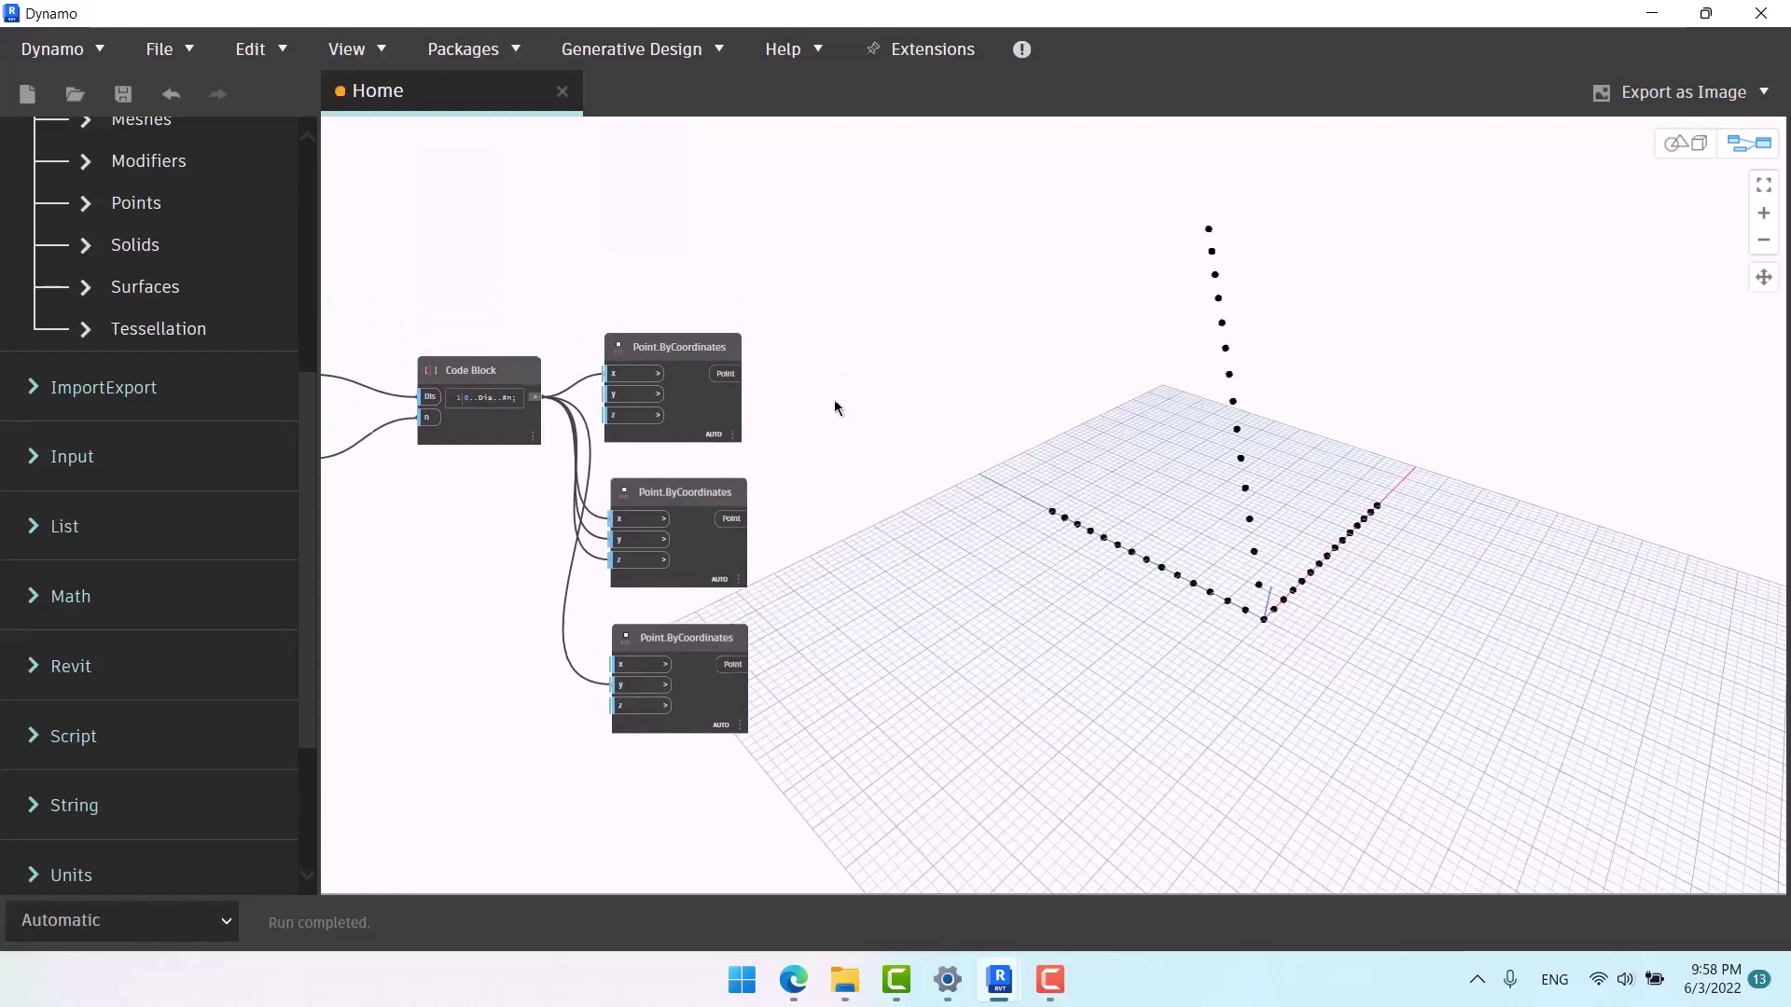
right_click(894, 418)
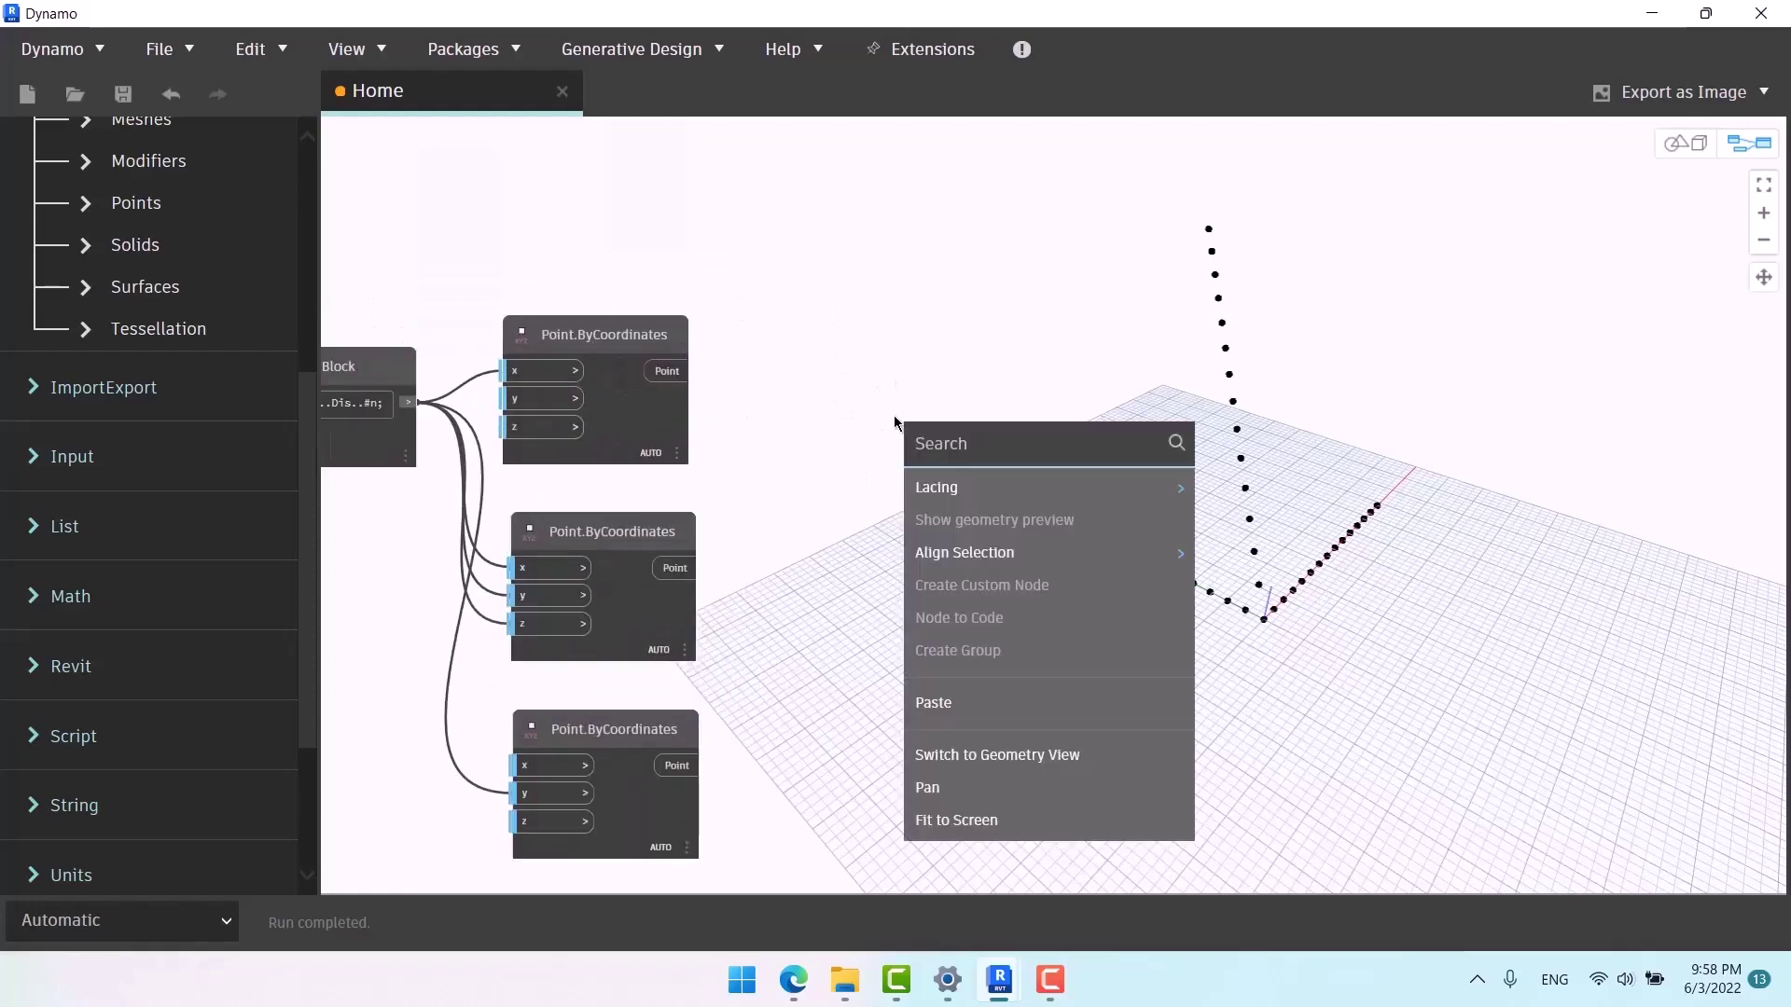
type("line")
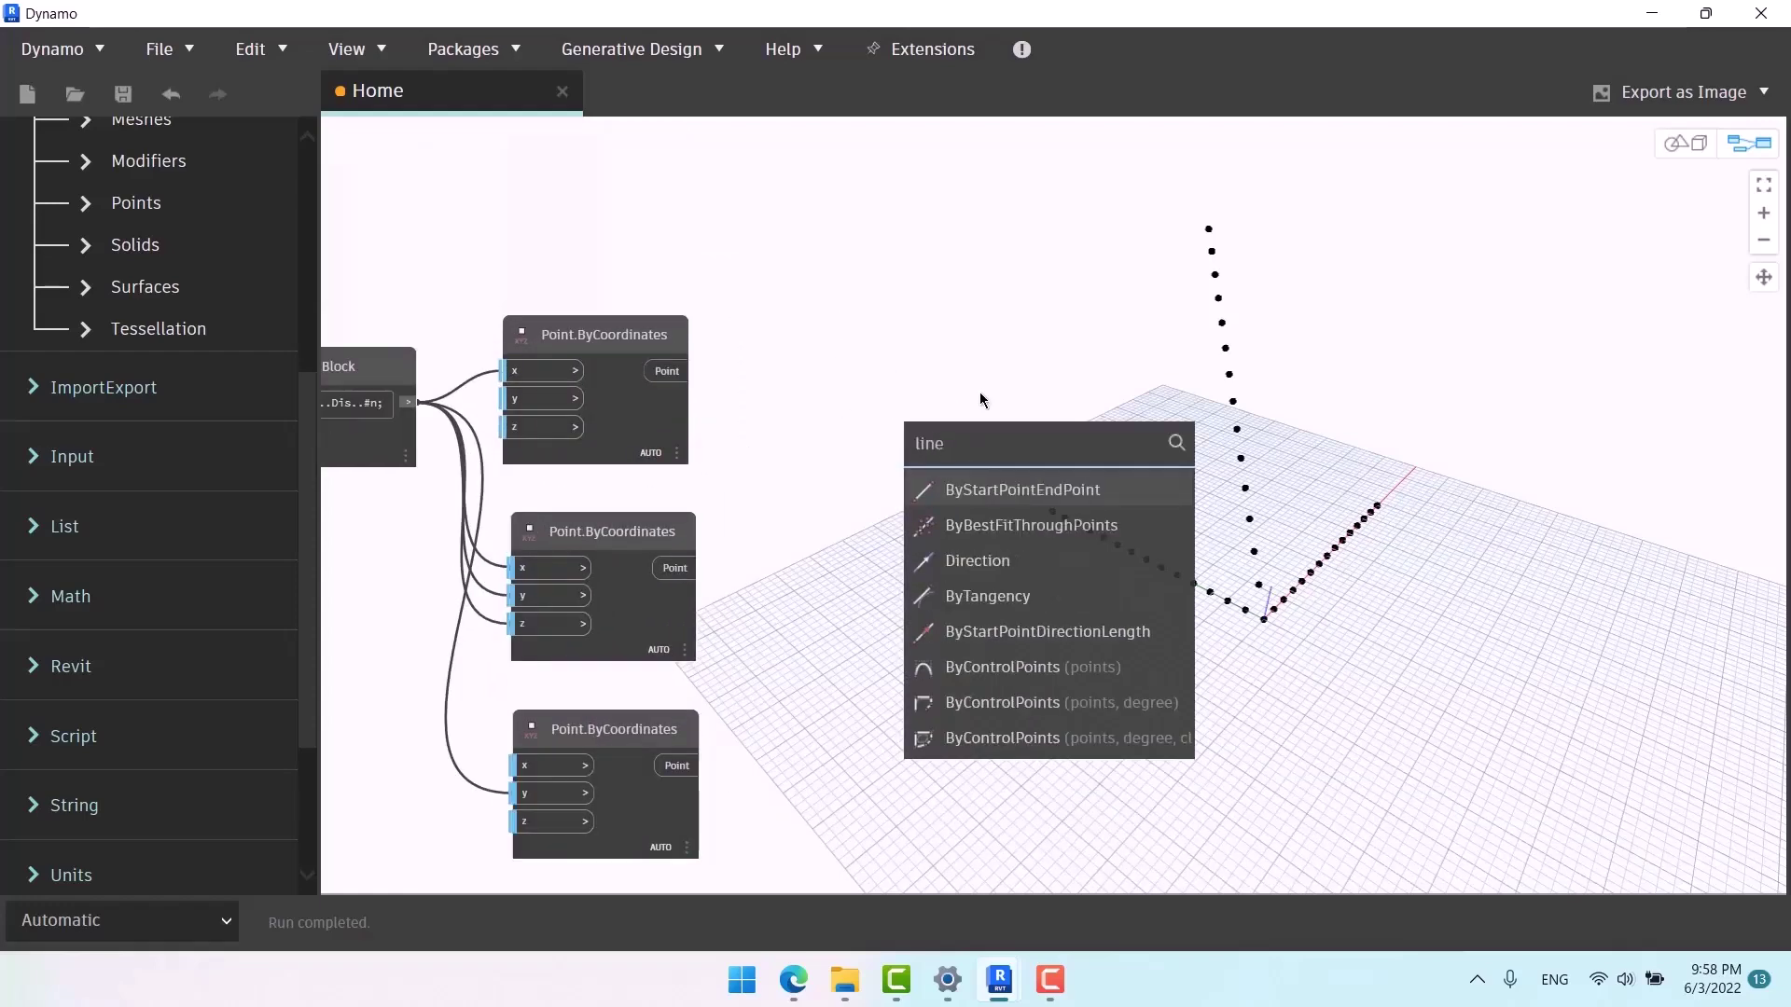
left_click(1041, 490)
left_click_drag(1110, 520, 898, 352)
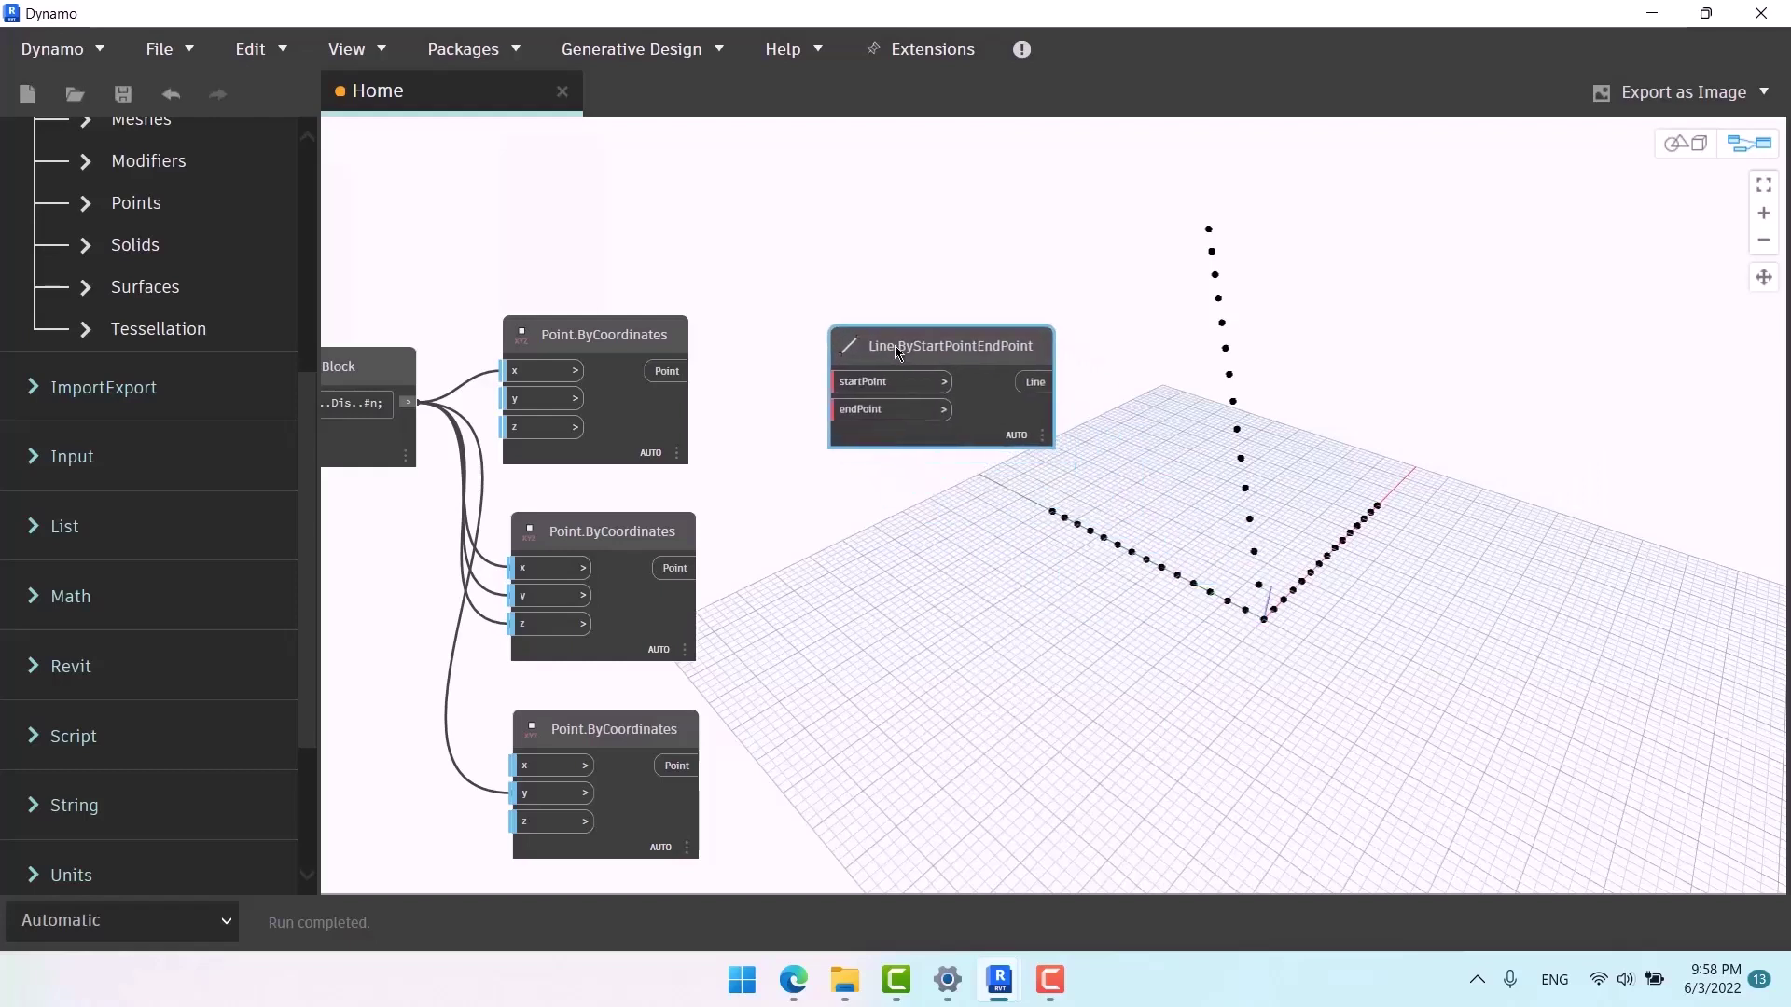
left_click(825, 549)
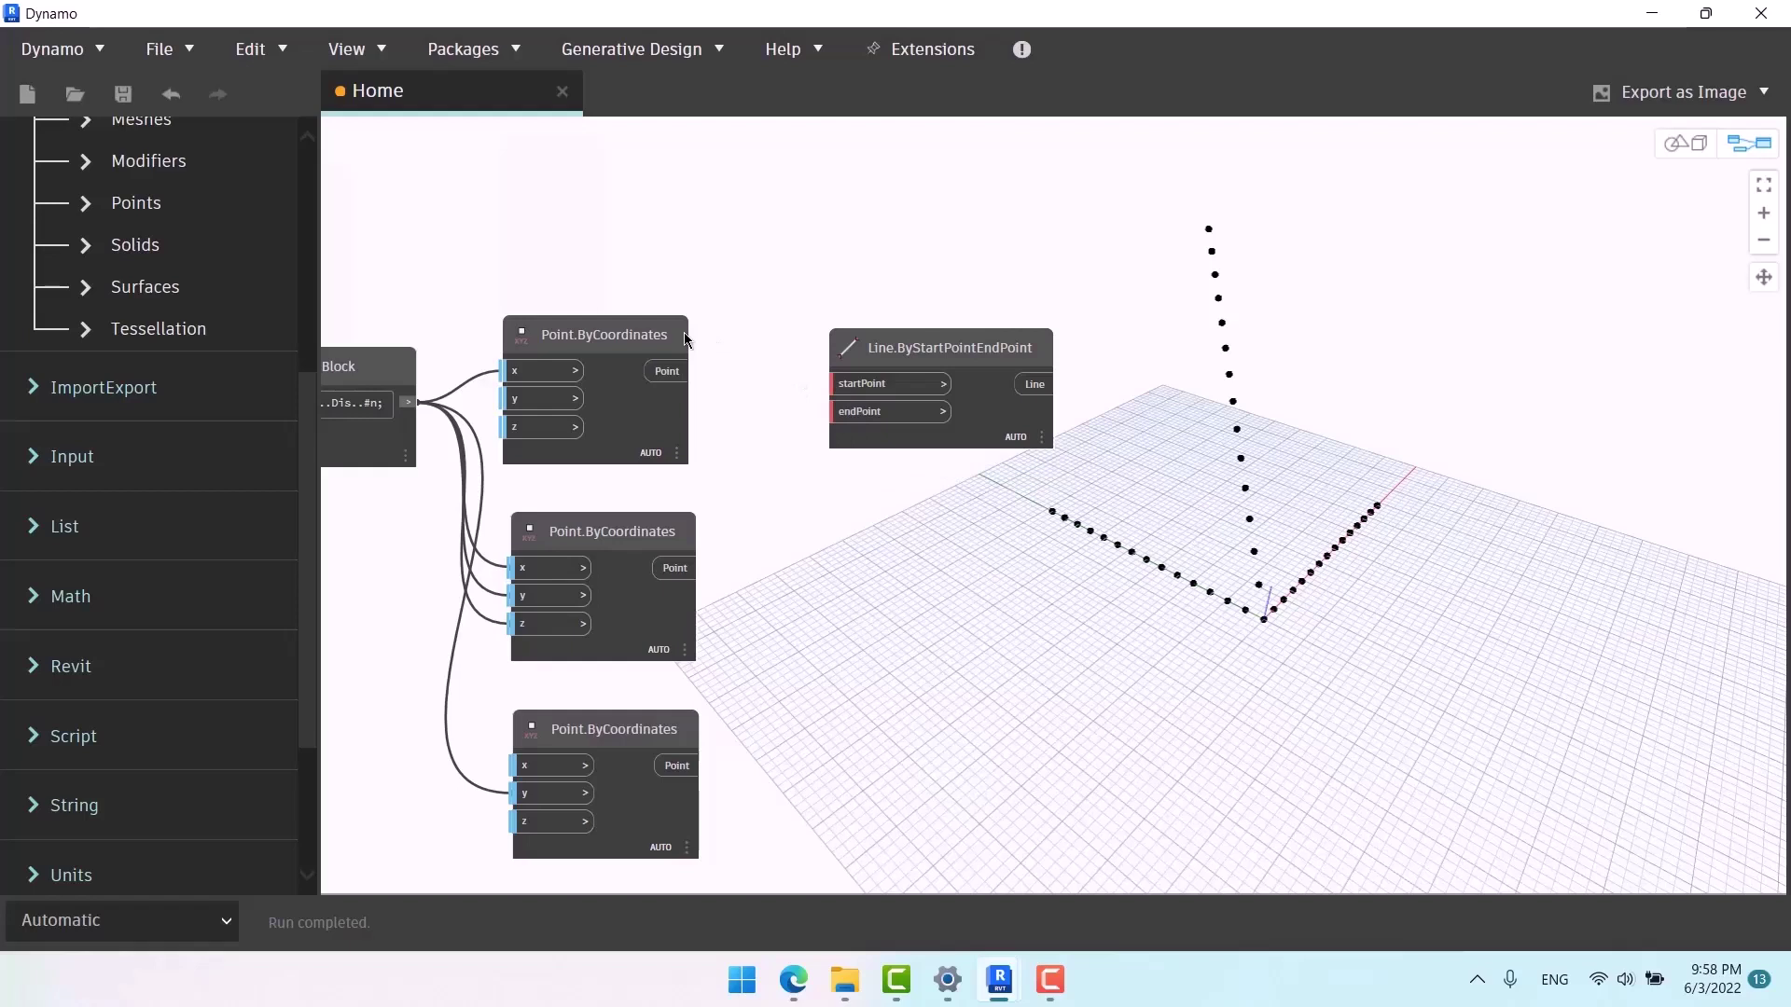
Move the first and second Point.ByCoordinates nodes upward to leave more space between the three point nodes.
left_click_drag(672, 334, 678, 184)
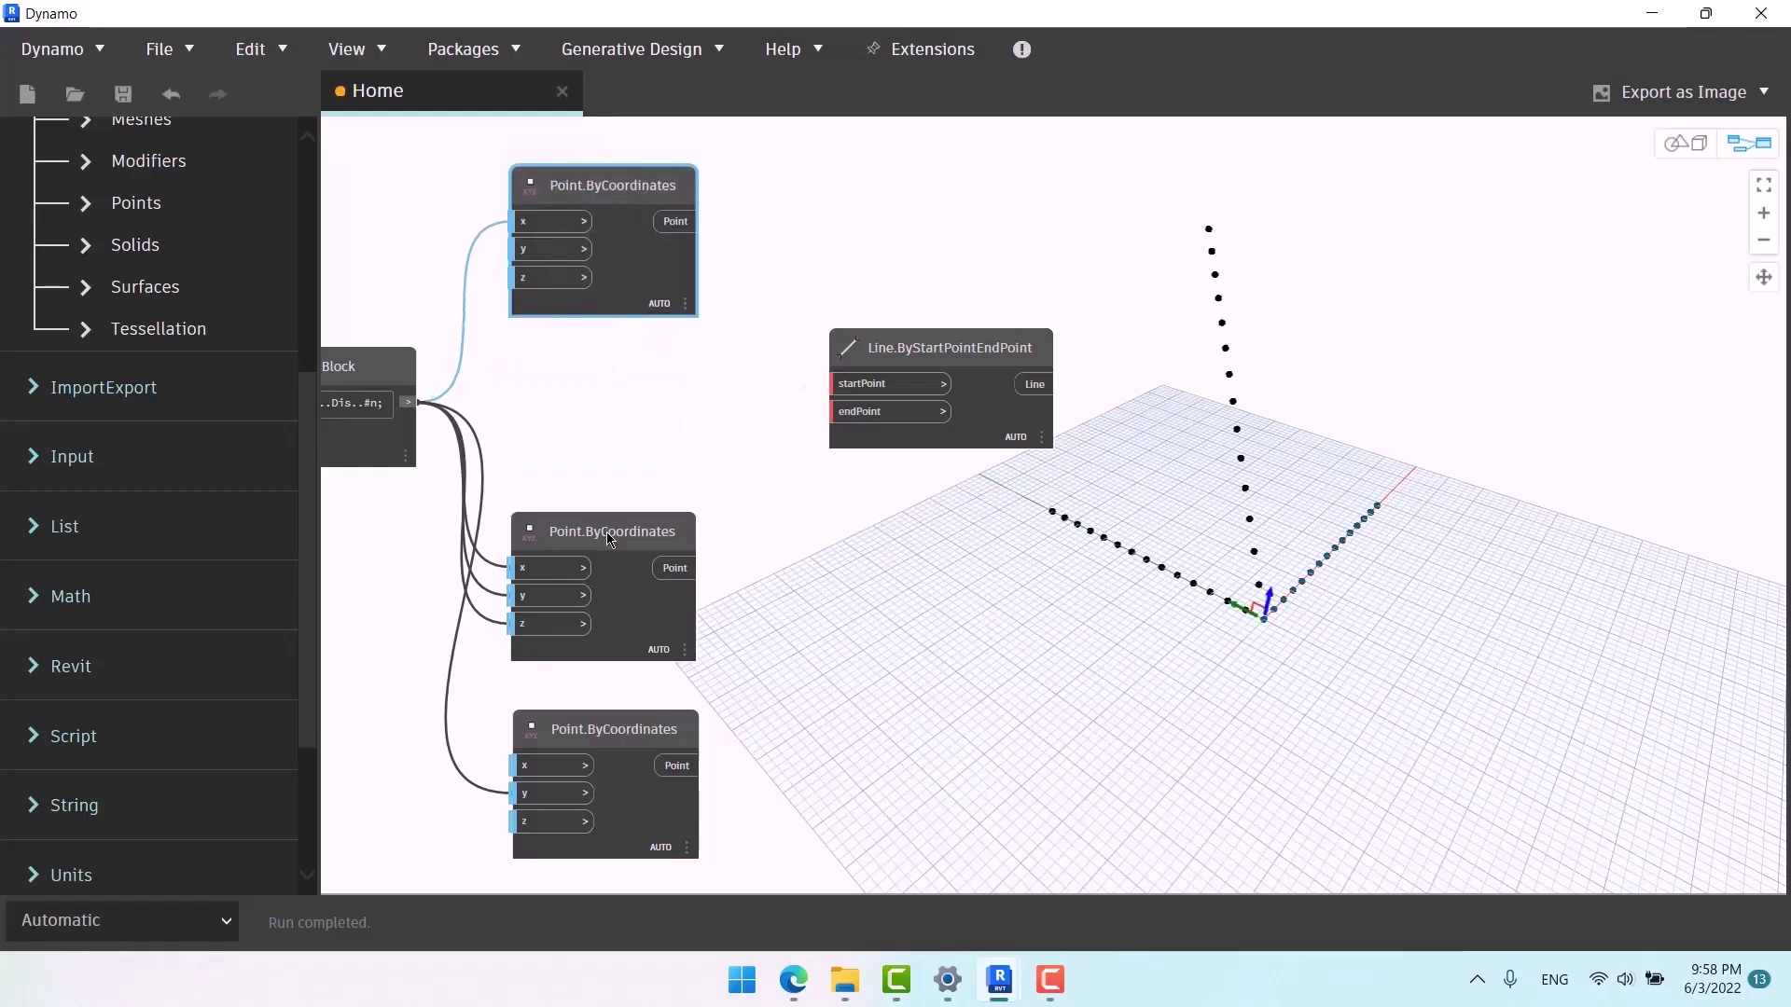
left_click_drag(608, 539, 606, 435)
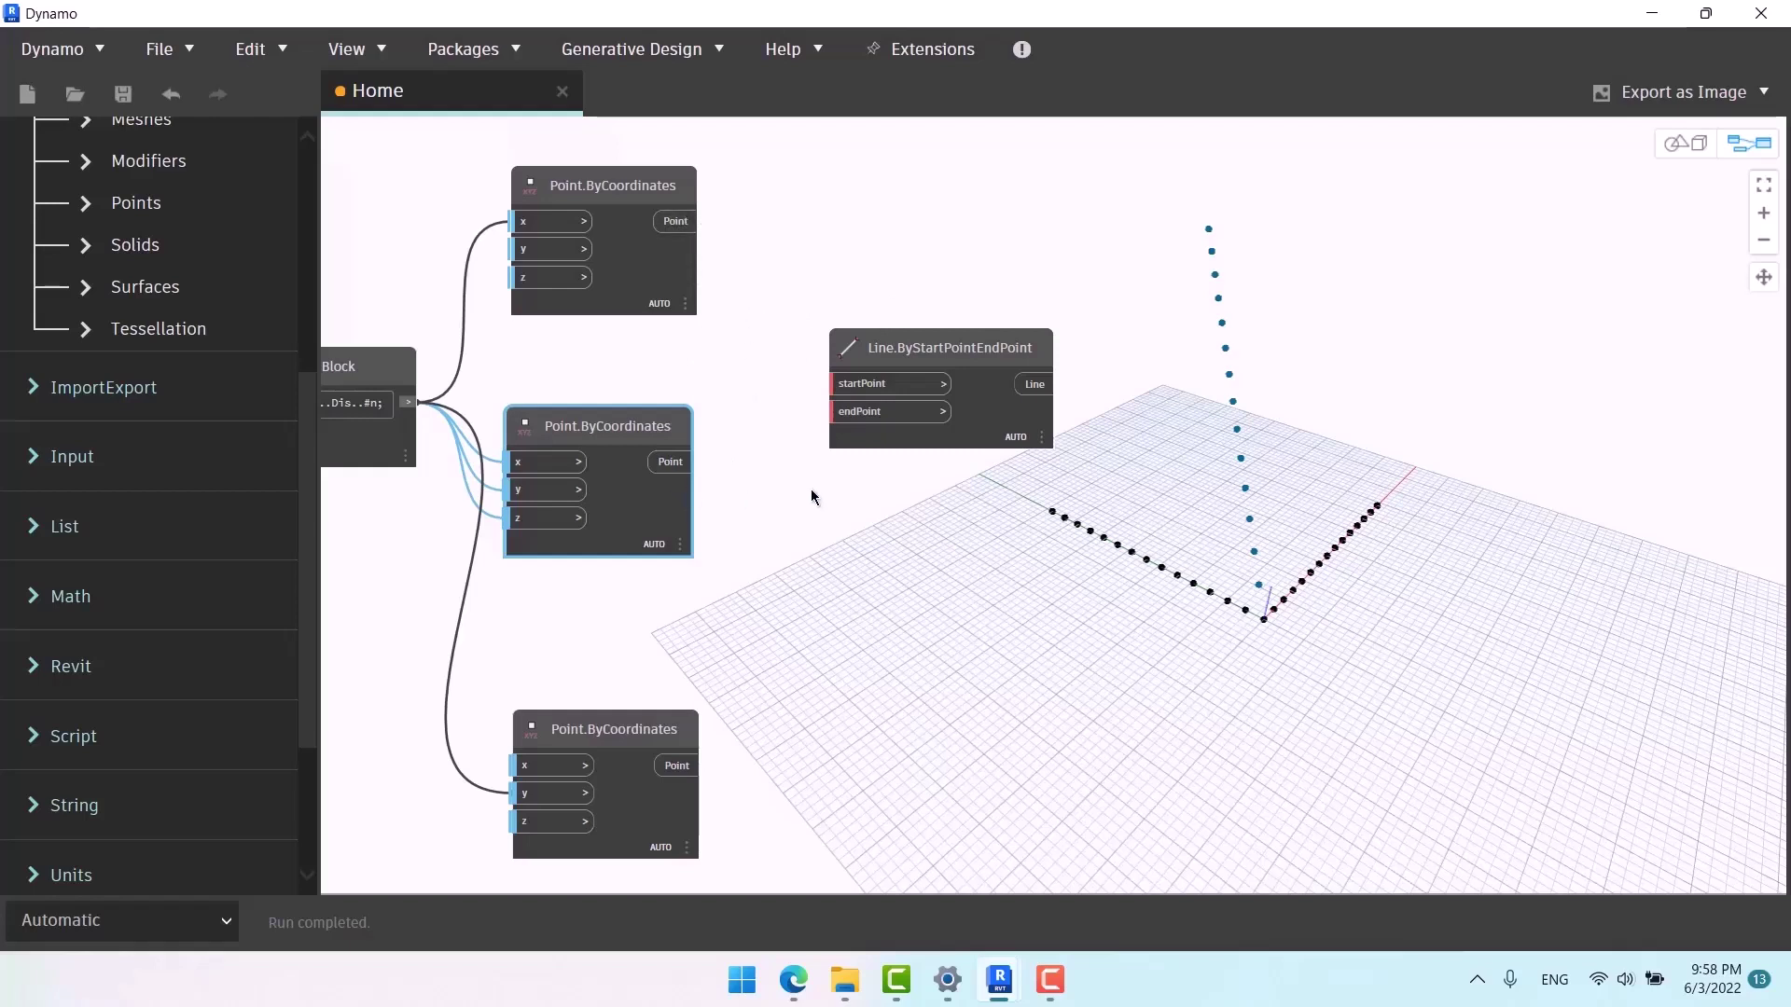
middle_click_drag(813, 555, 860, 671)
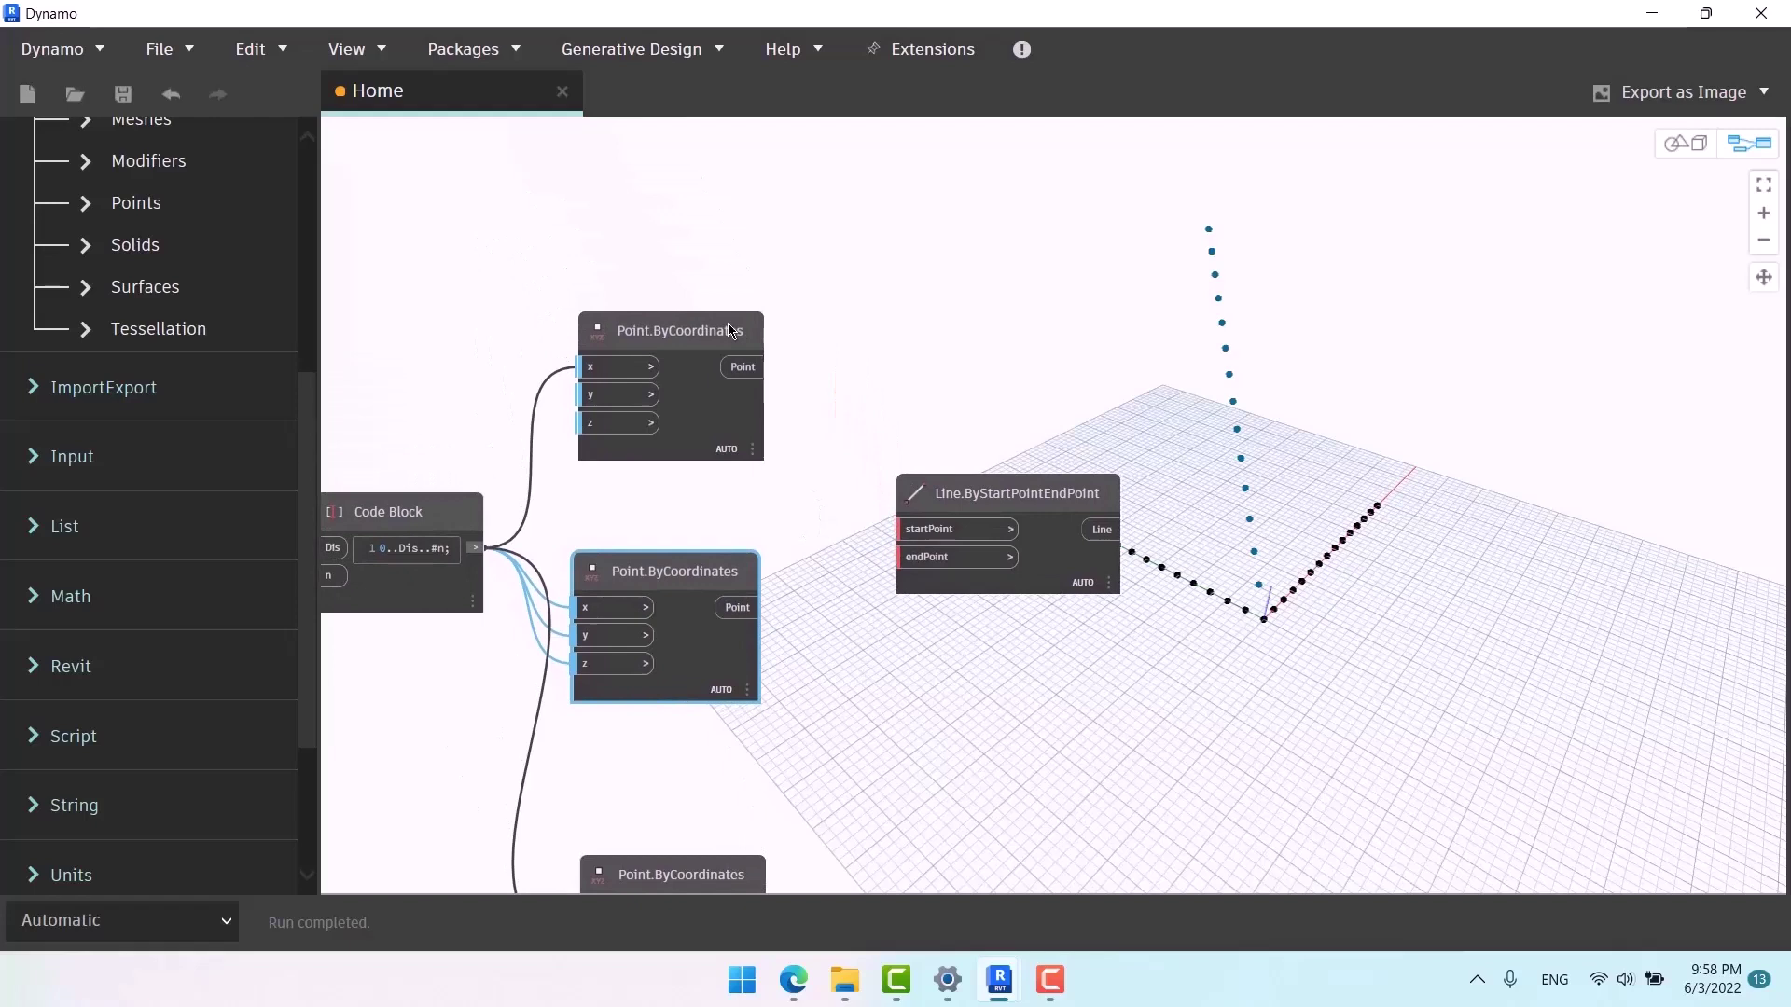
left_click_drag(731, 334, 731, 196)
left_click_drag(707, 571, 707, 525)
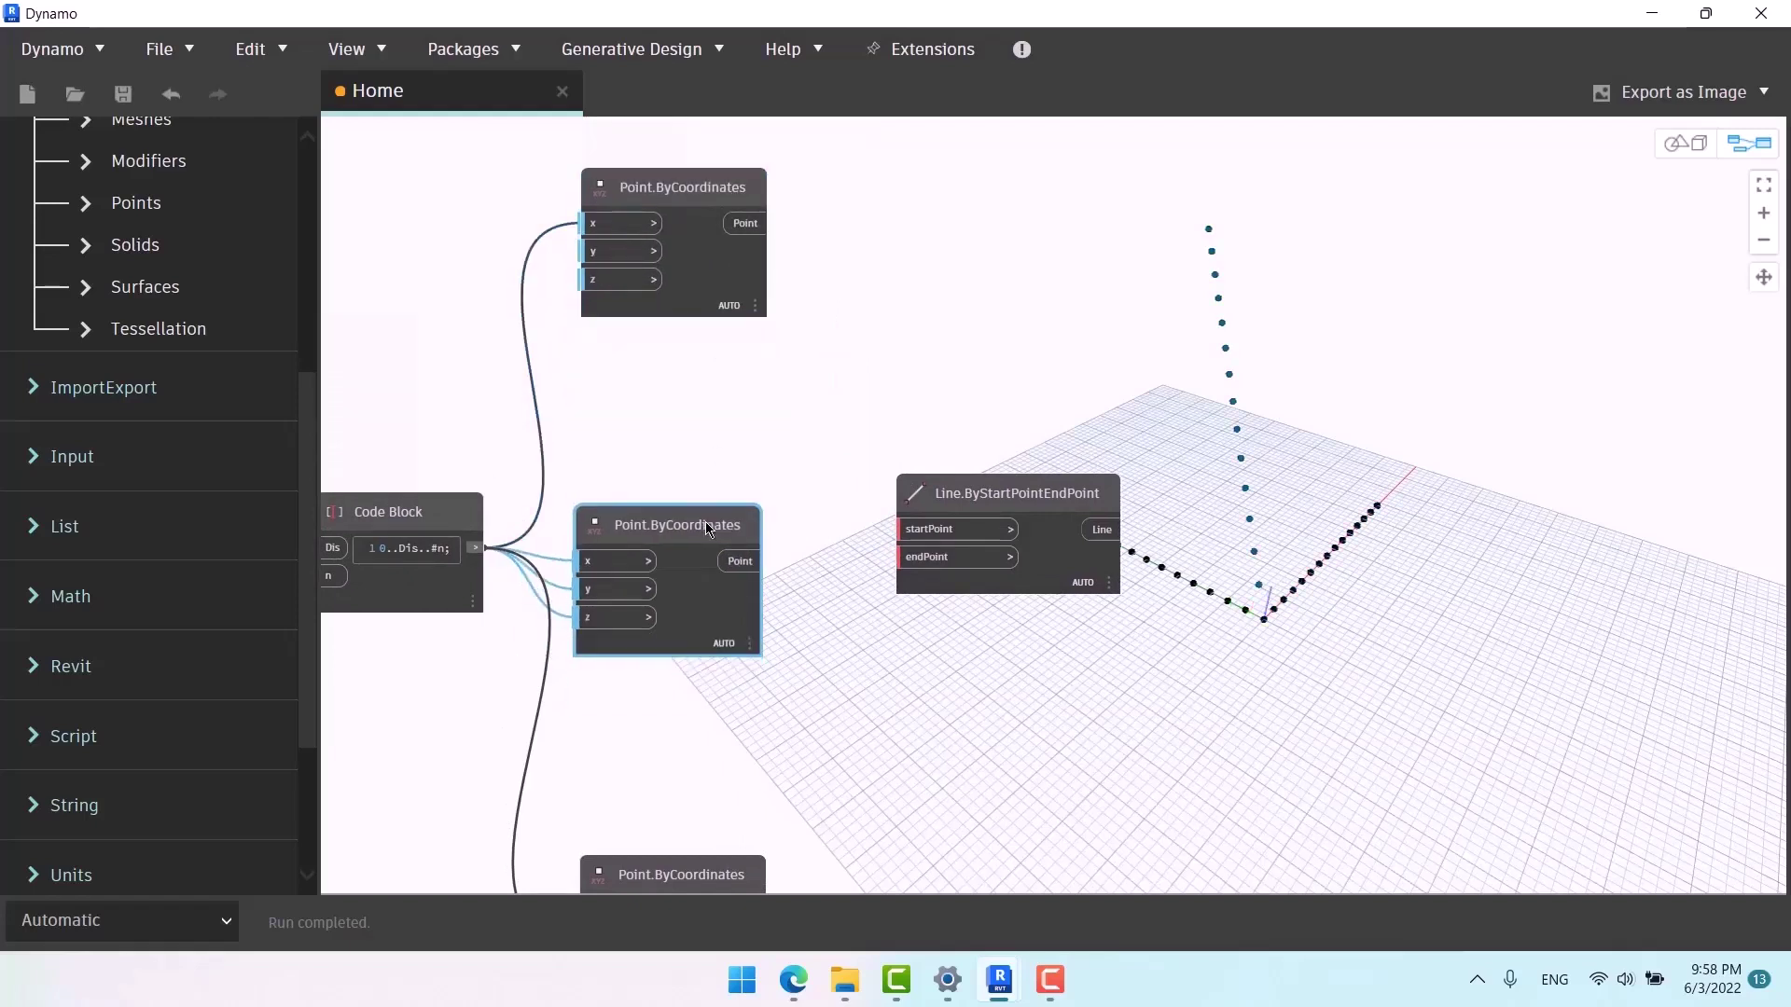
Place the second Point.ByCoordinates node beside the first with both output previews pinned open, clear of the Line.ByStartPointEndPoint node.
left_click(752, 331)
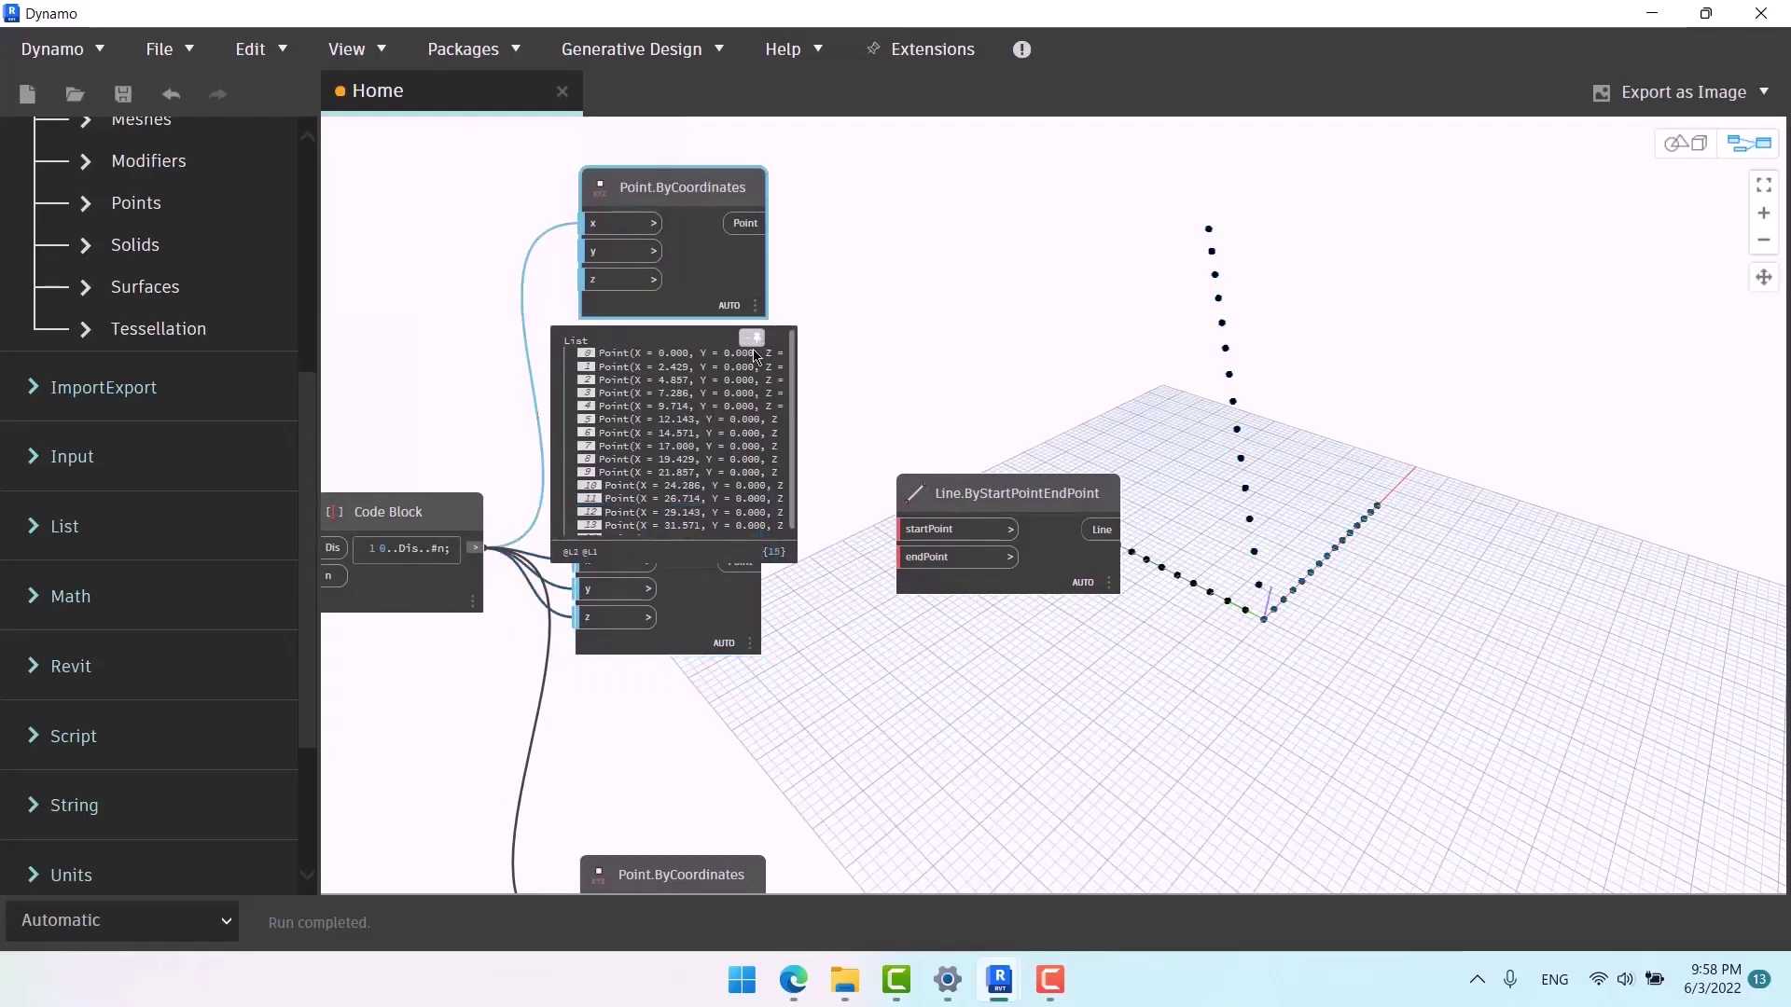
middle_click_drag(840, 618, 852, 445)
middle_click_drag(713, 584, 630, 802)
left_click_drag(615, 562, 877, 235)
left_click_drag(973, 546, 1154, 453)
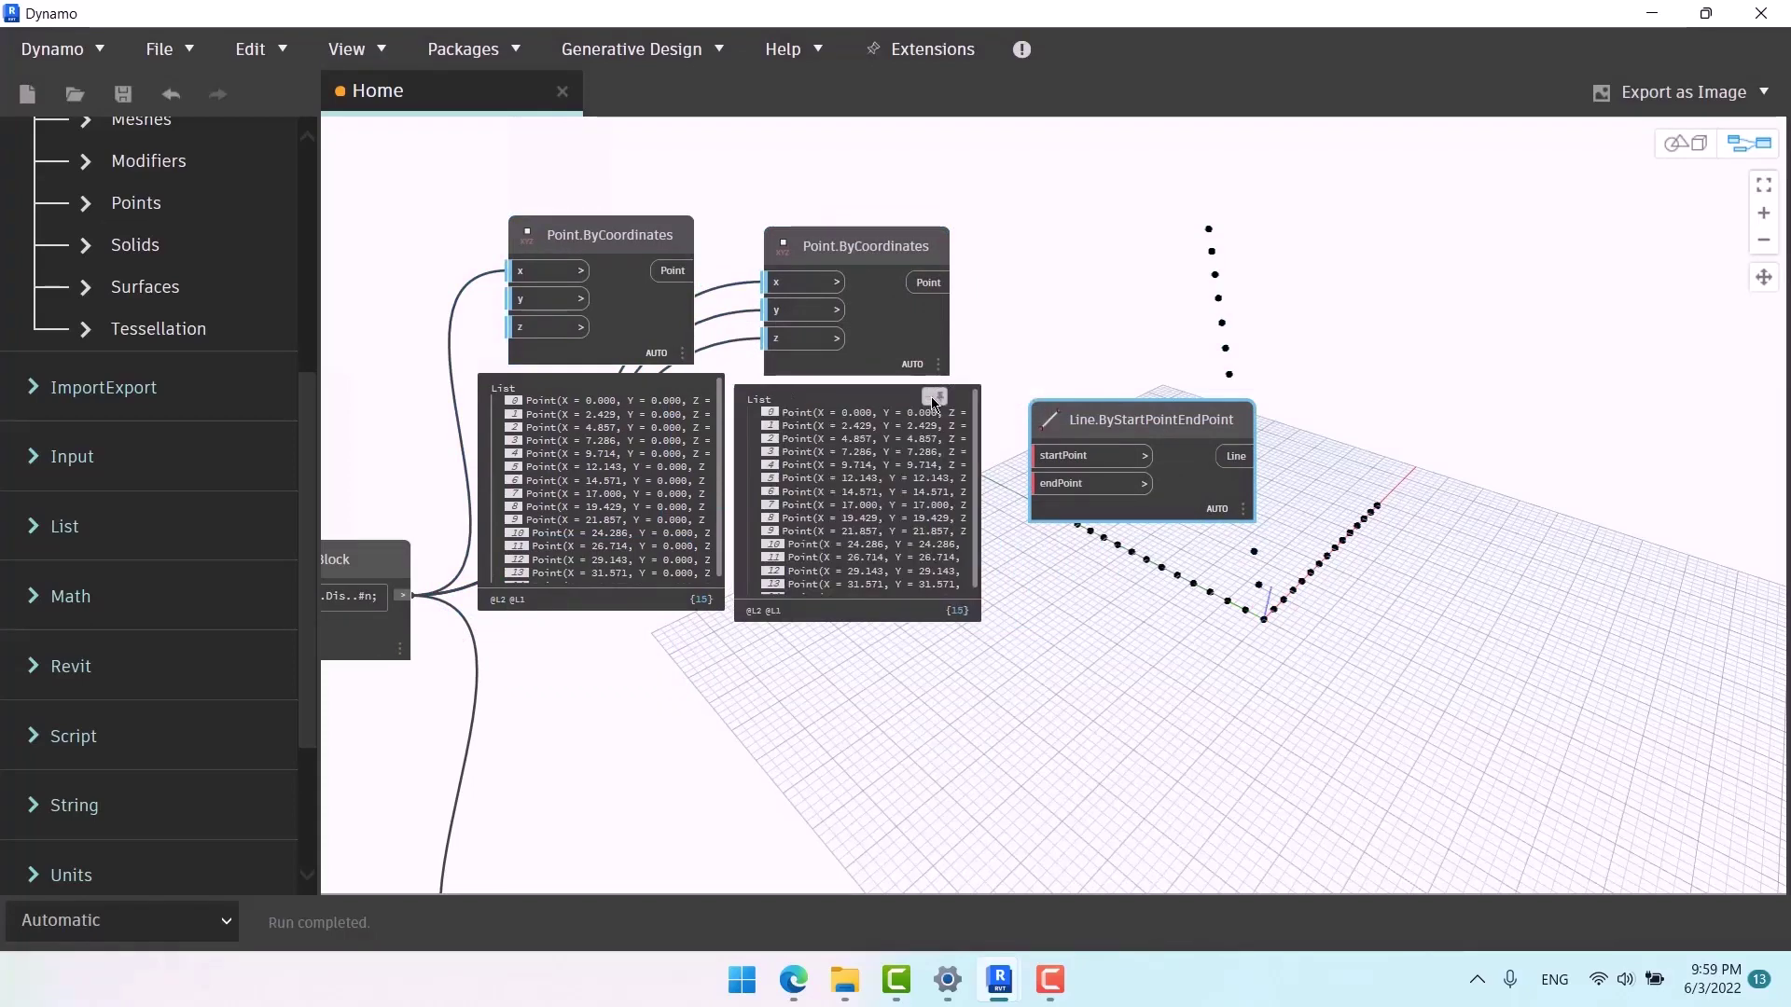
left_click(933, 399)
scroll(686, 715, "up", 2)
middle_click_drag(1204, 606, 1202, 728)
left_click_drag(1272, 442, 1353, 364)
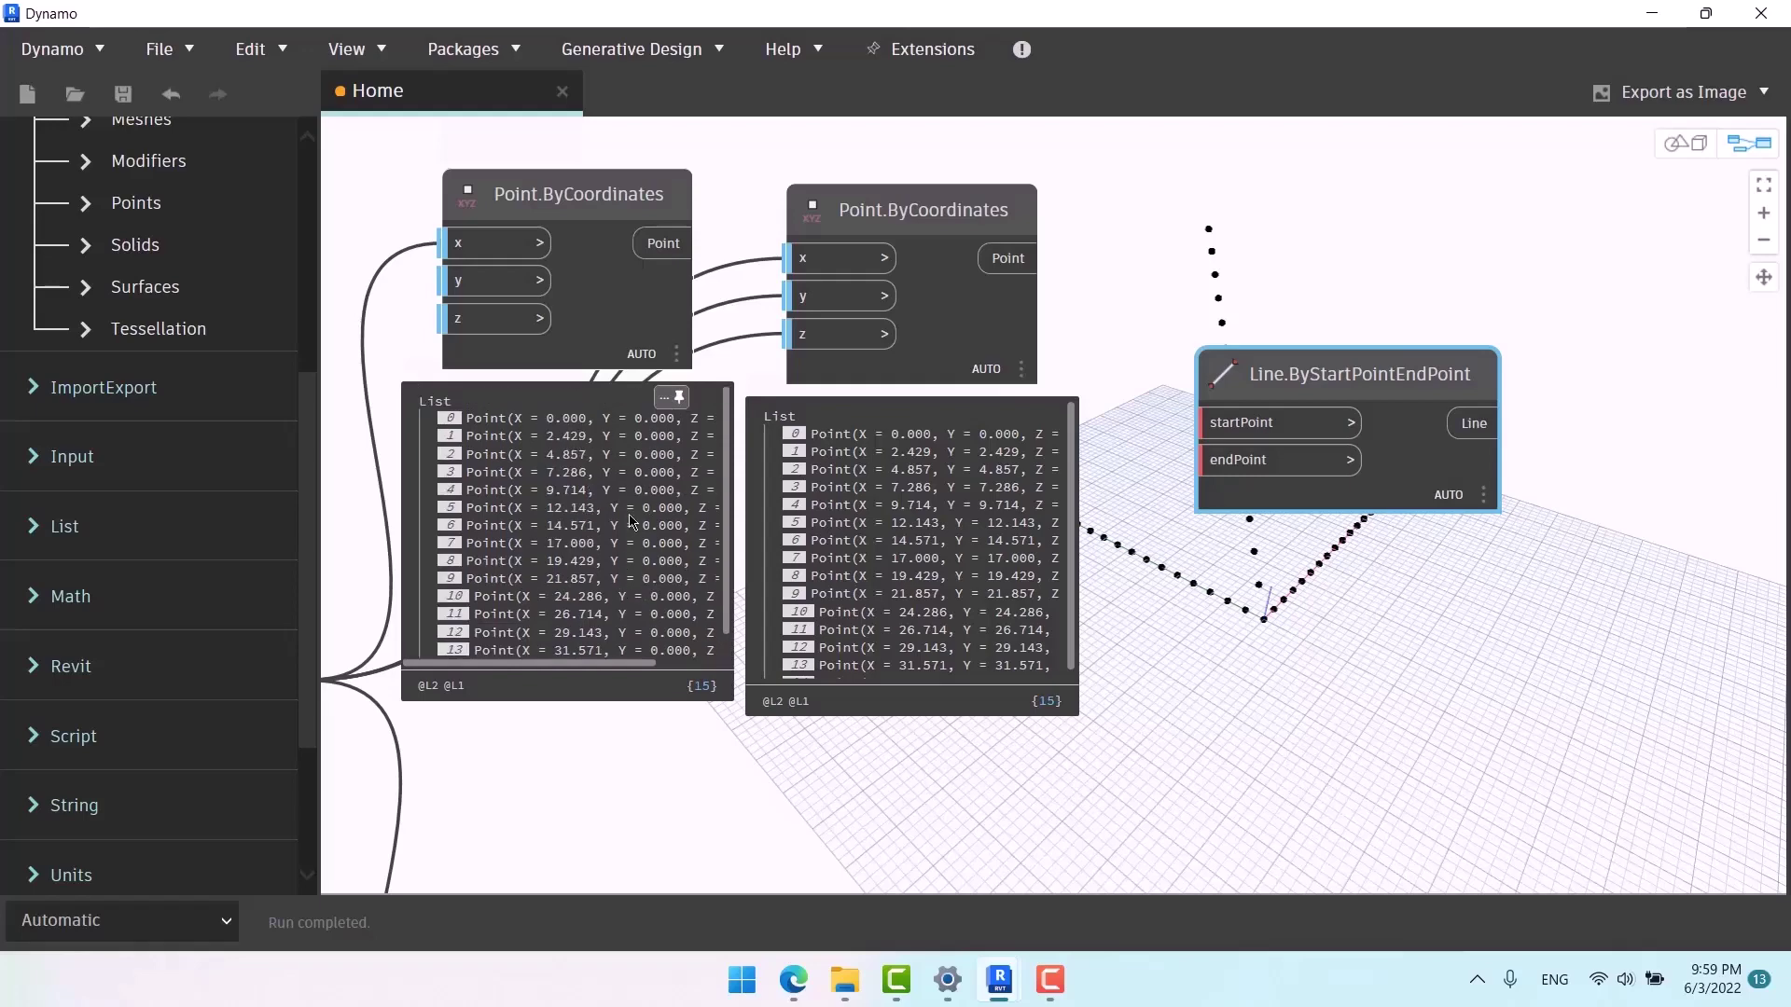
left_click_drag(1332, 395, 1522, 318)
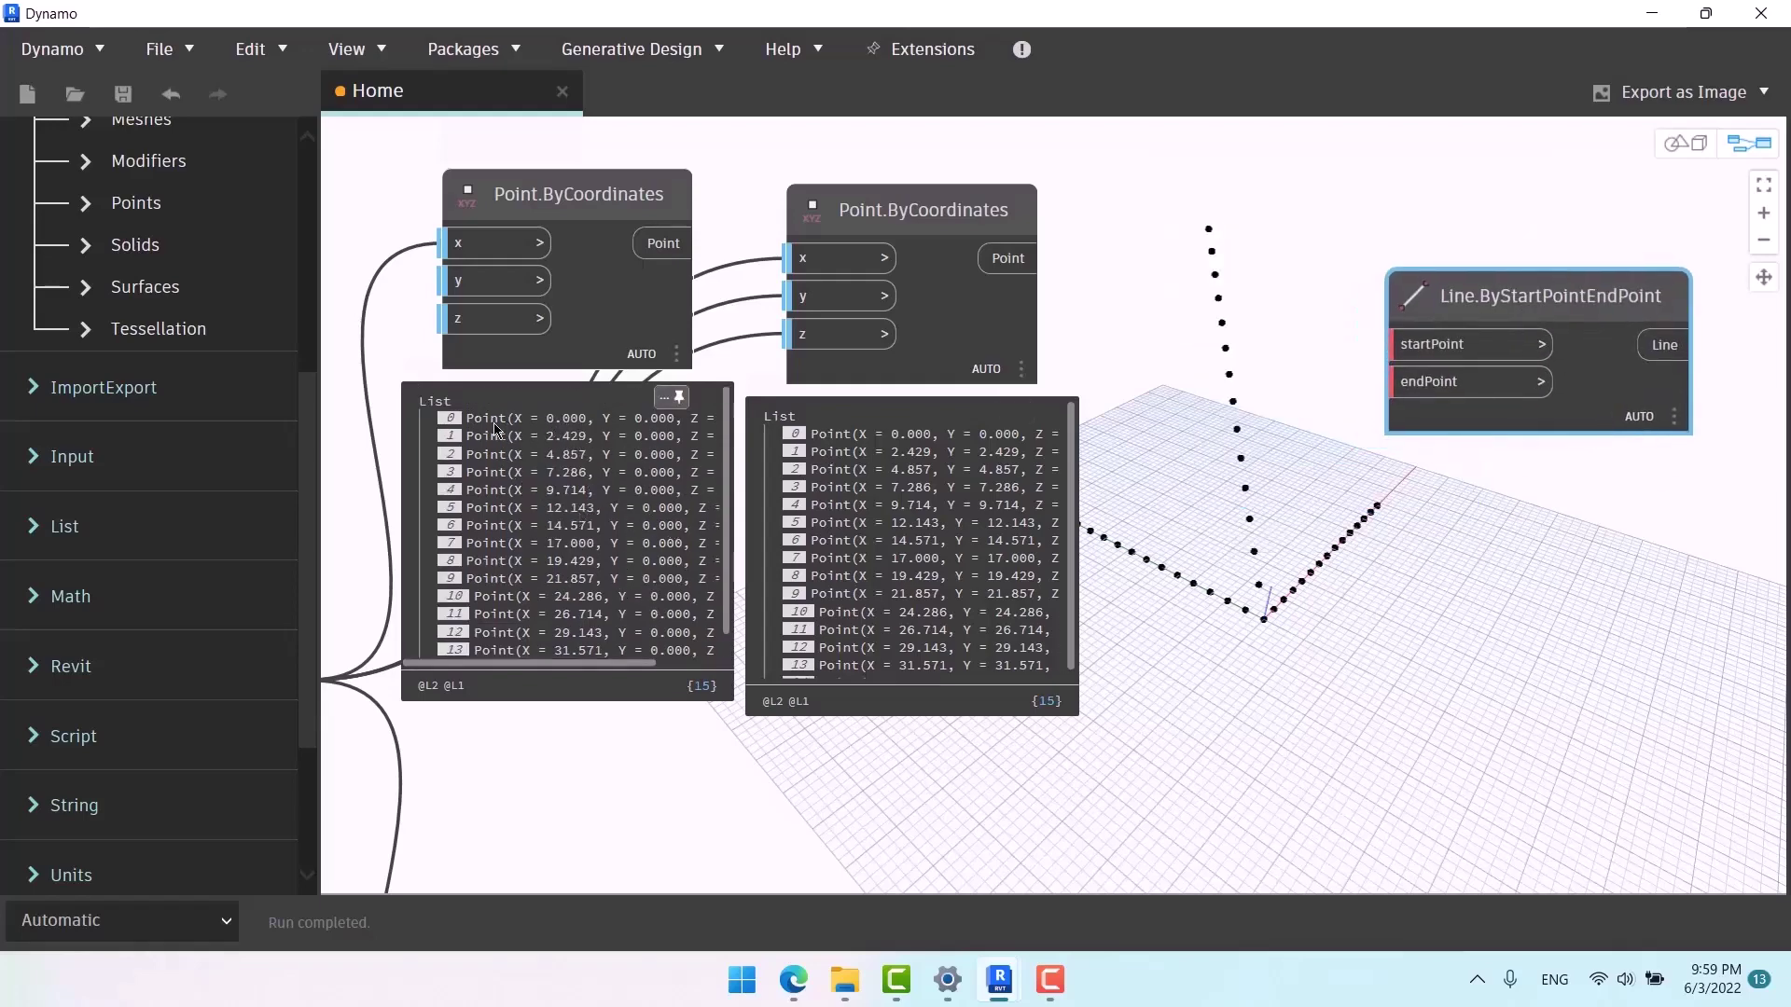
Compare the points at index 0 and index 6 in both output lists by highlighting them in the 3D preview.
left_click(524, 419)
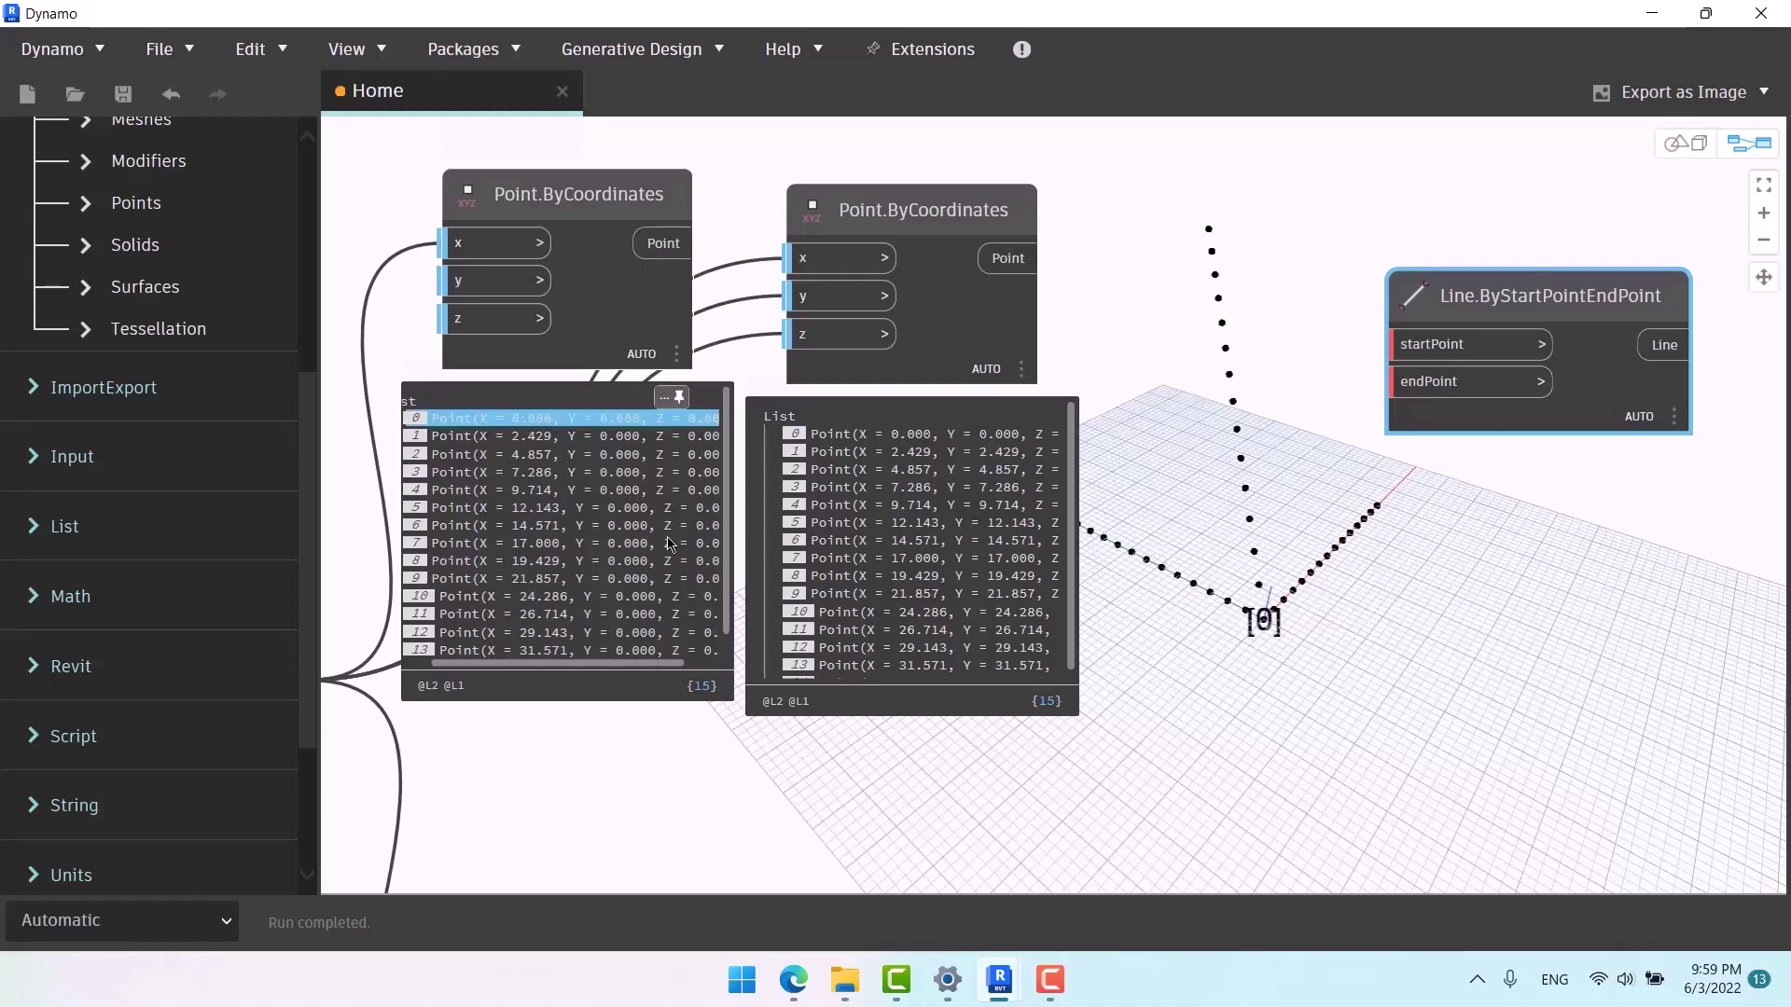
left_click(859, 437)
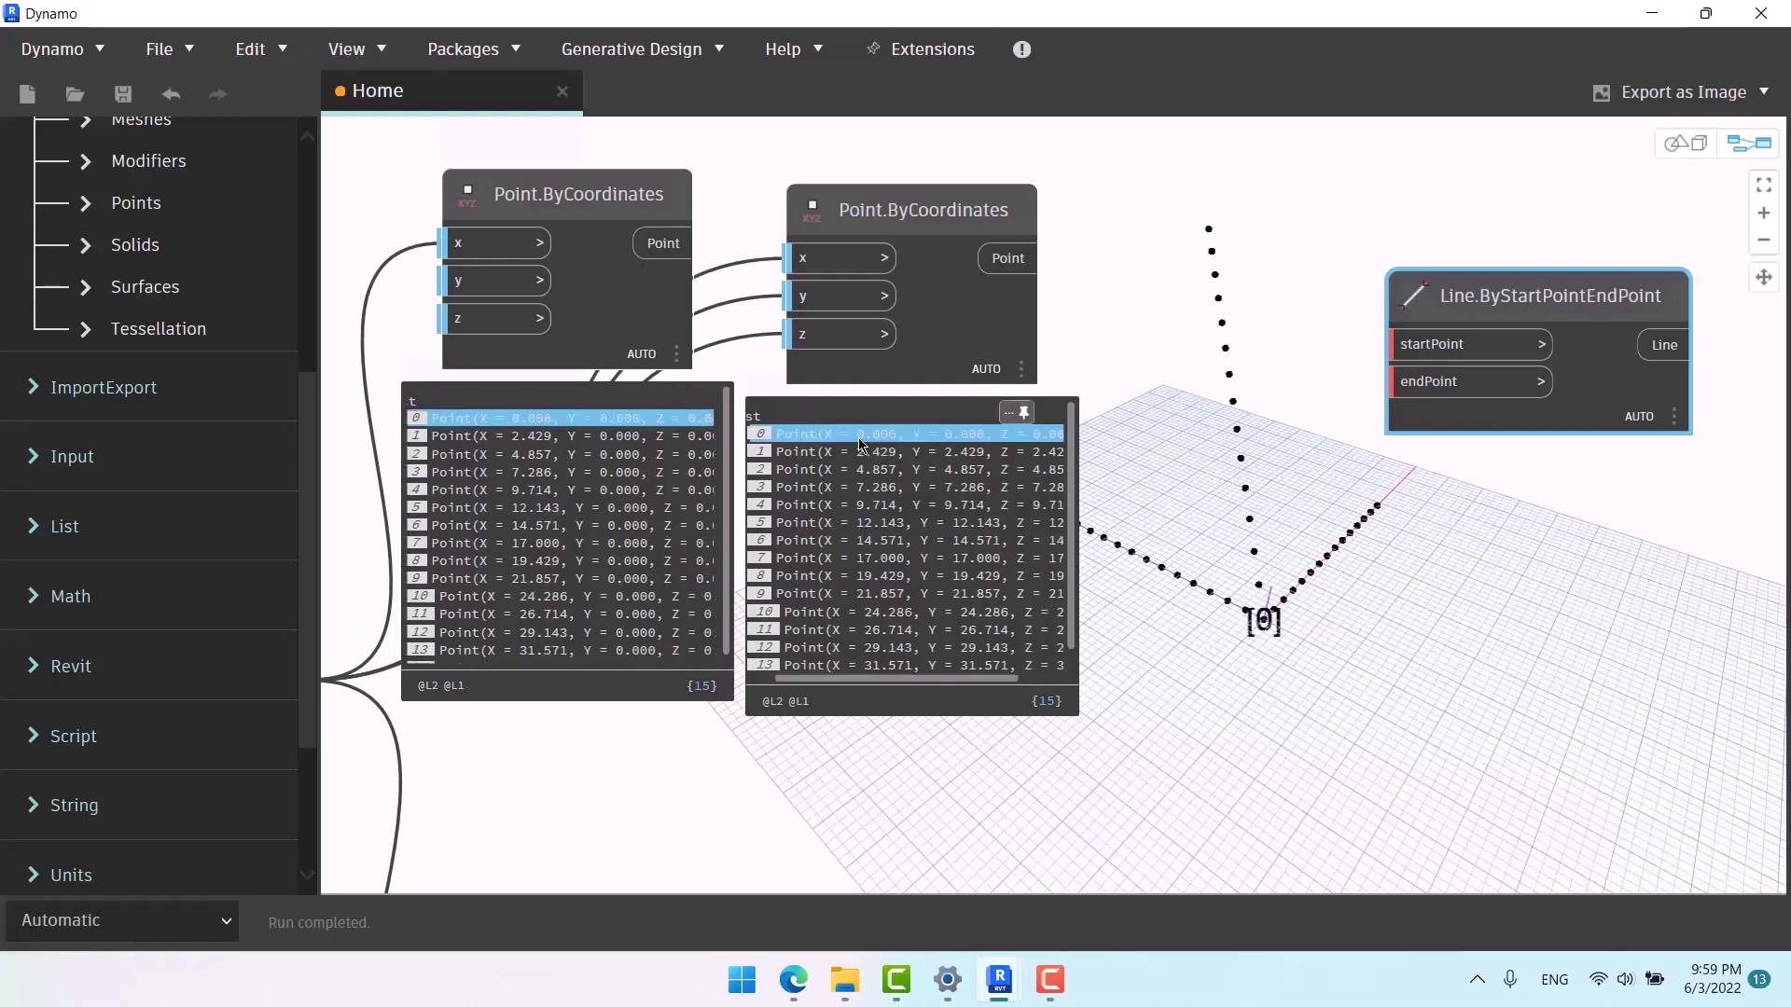
left_click(670, 429)
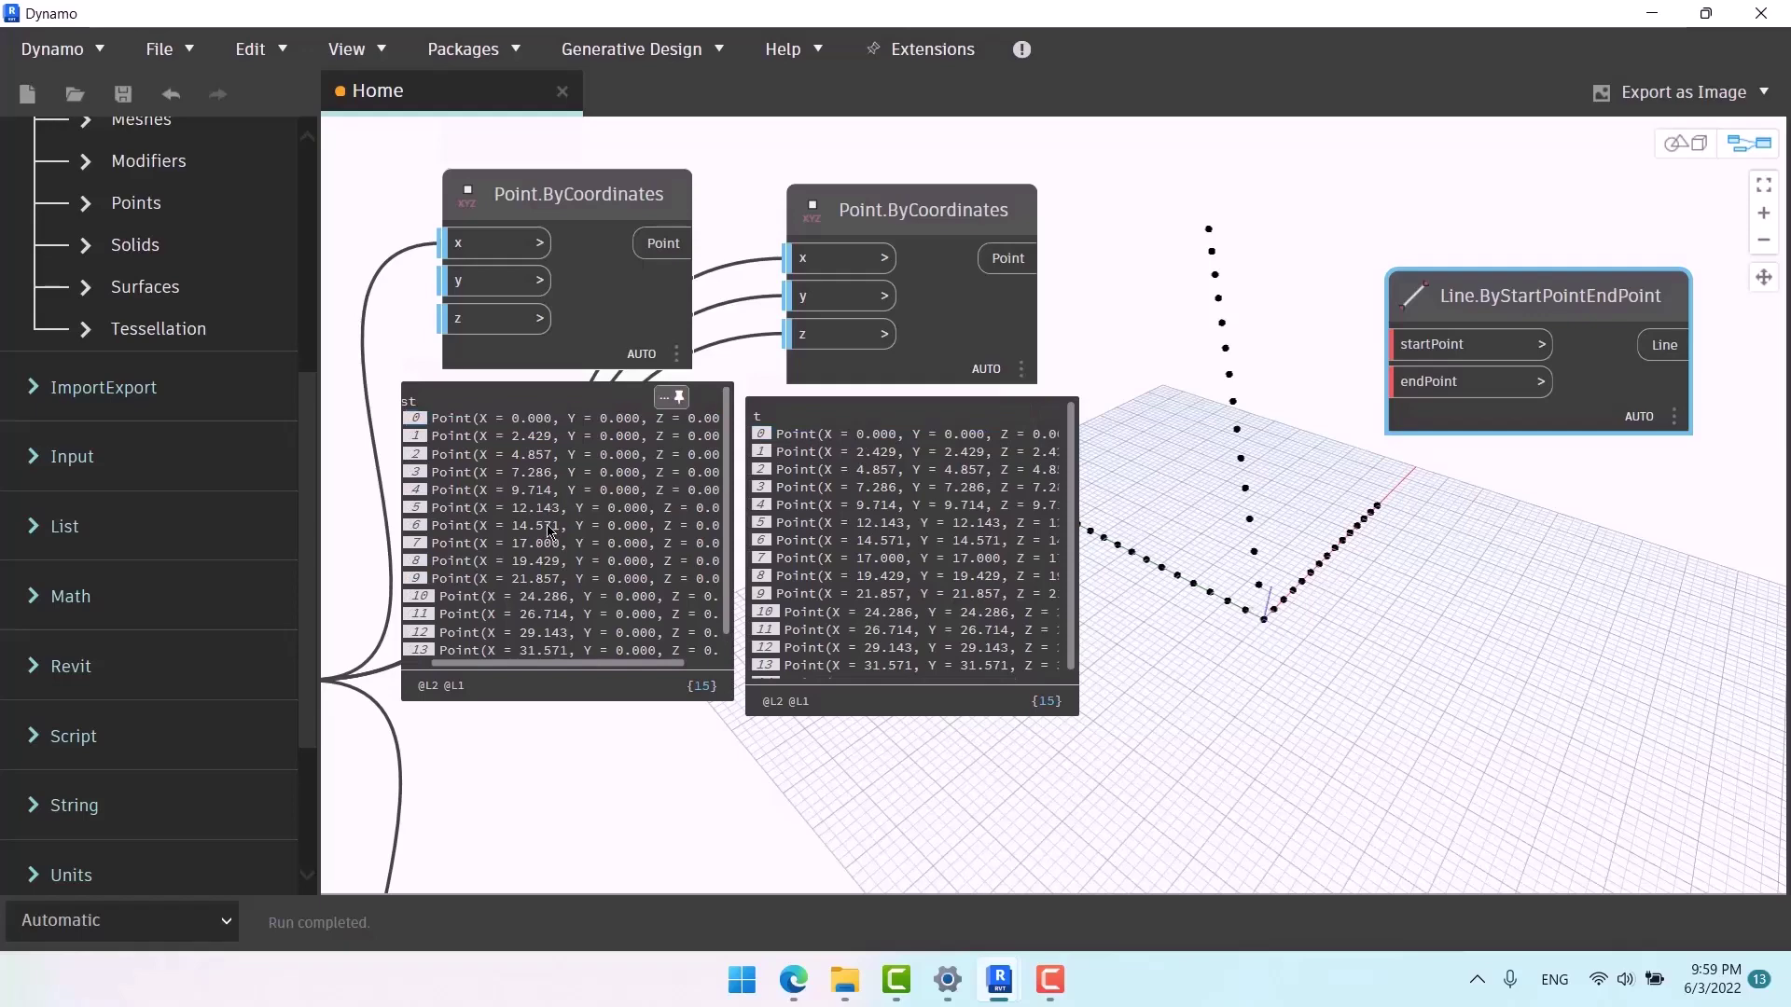
left_click(476, 532)
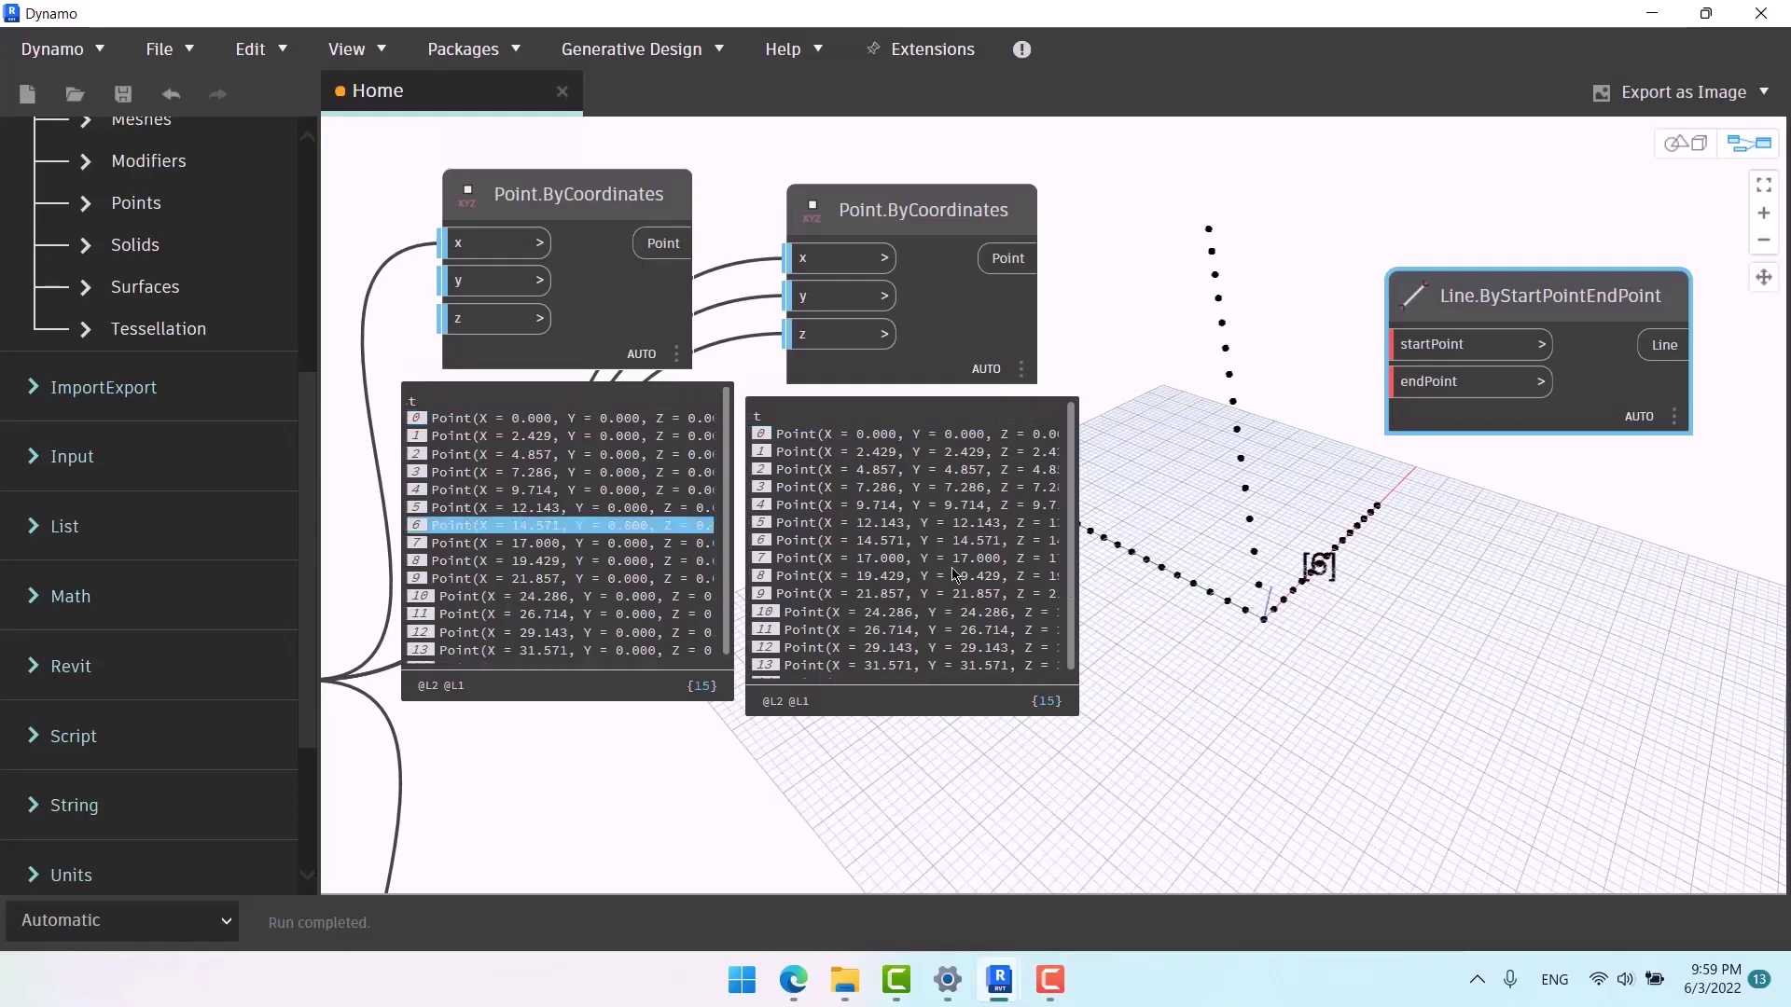
left_click(850, 541)
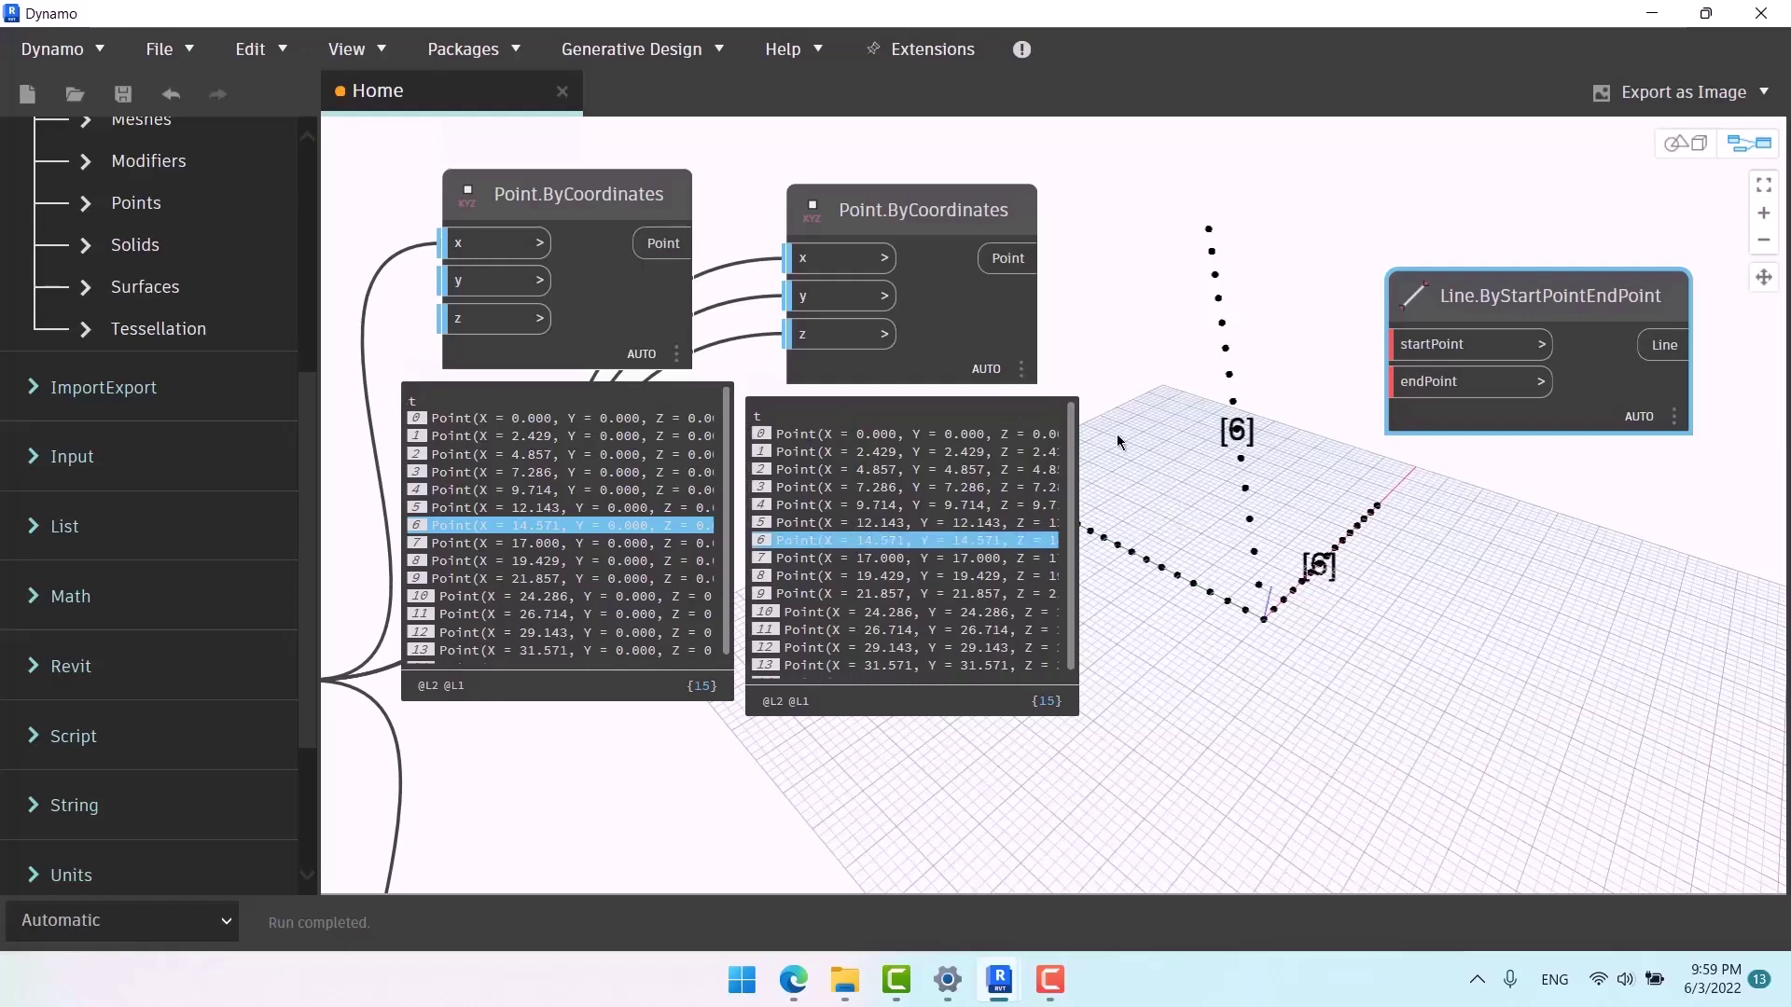
Move the second Point.ByCoordinates node back beneath the first and unpin the output previews of both nodes.
left_click_drag(947, 215, 614, 476)
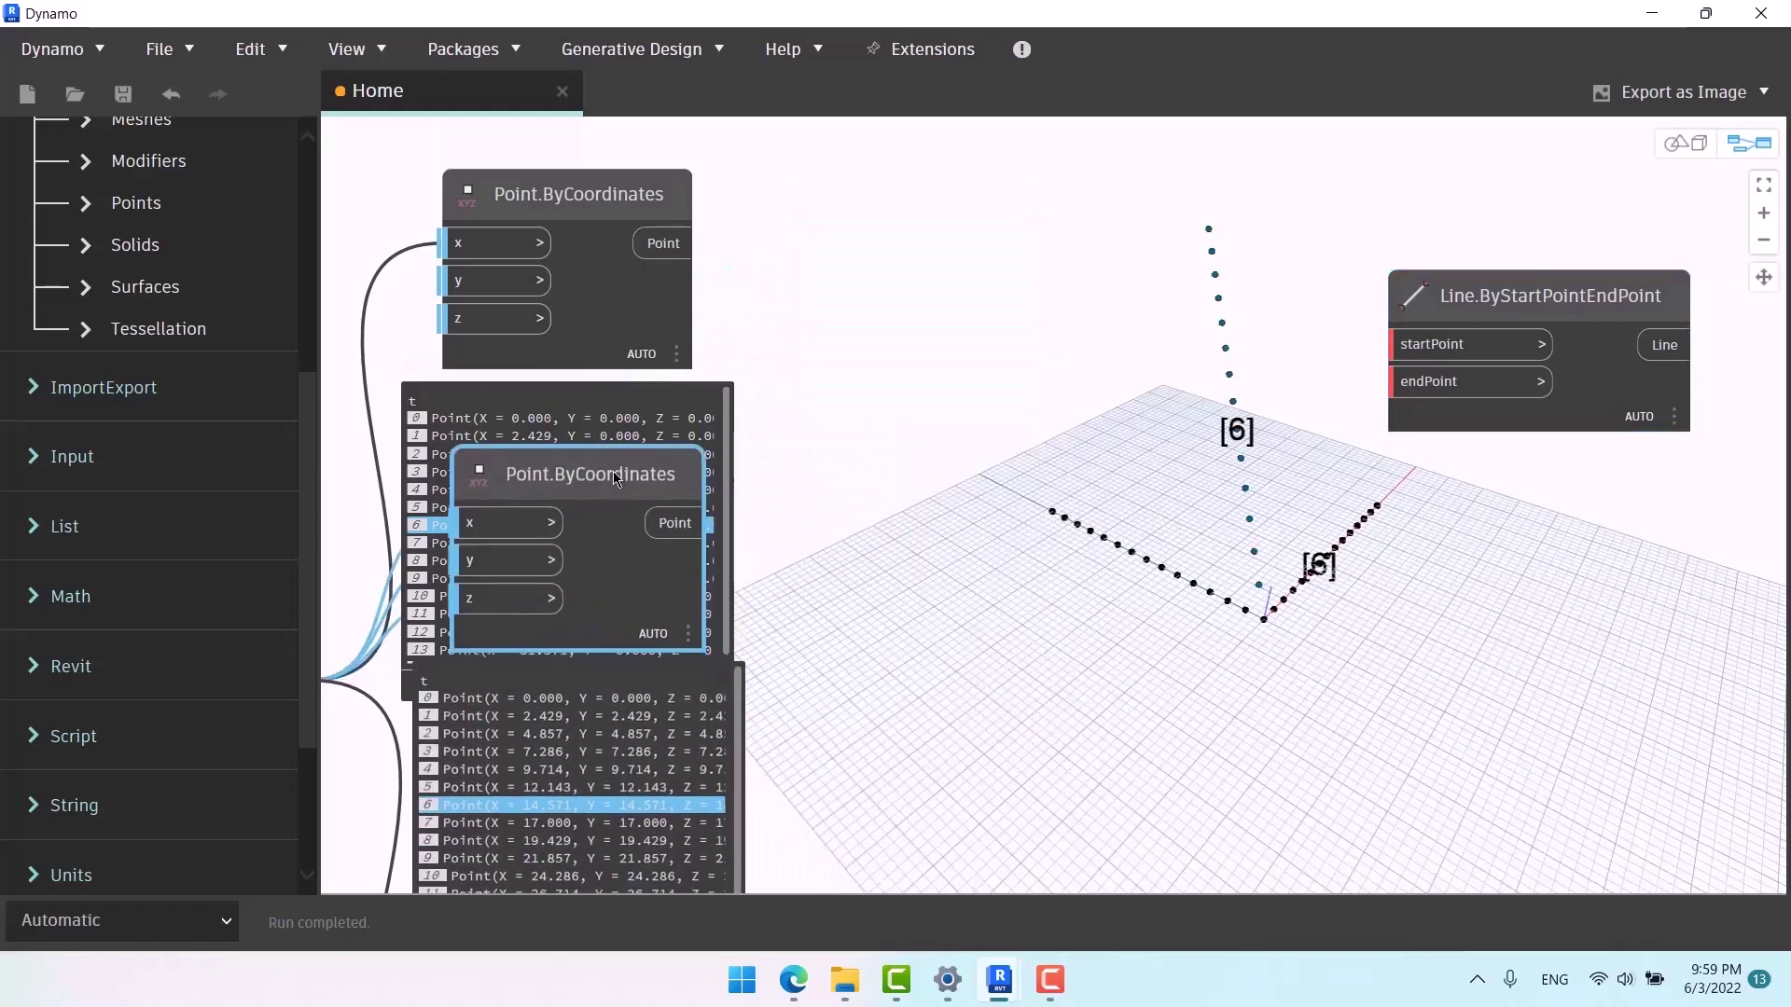
left_click(683, 671)
left_click(672, 397)
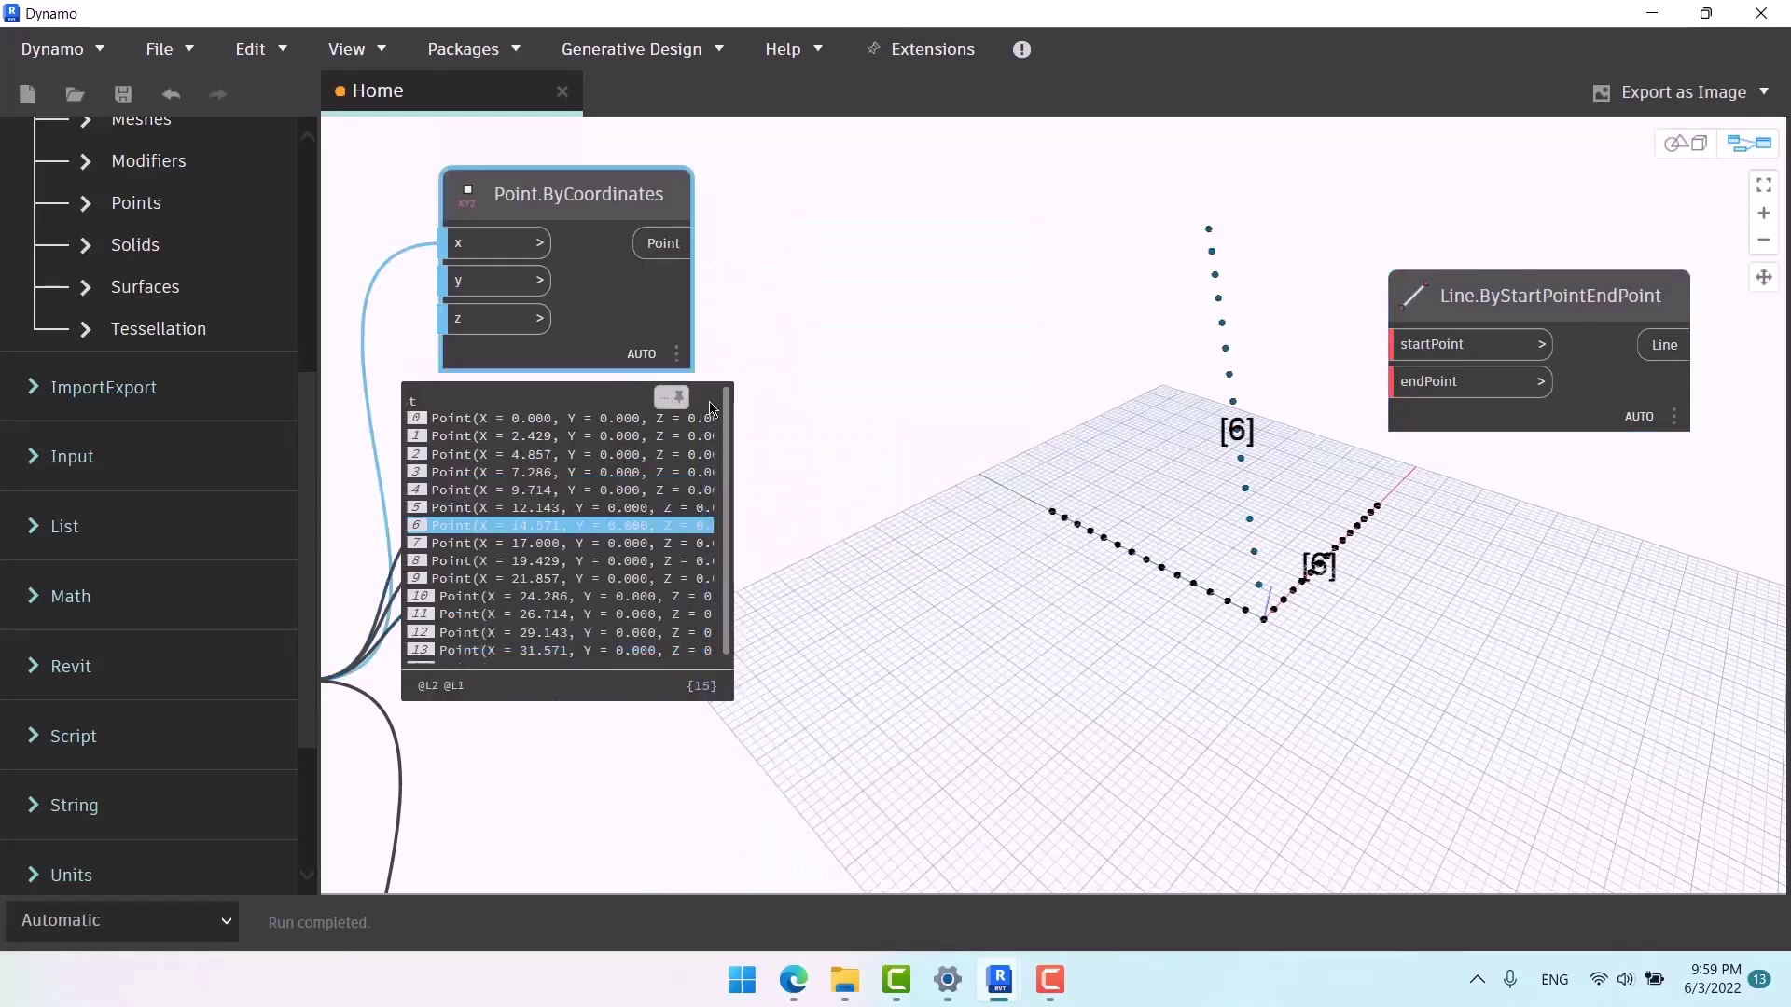
Connect the first Point.ByCoordinates output to startPoint and the second to endPoint of the Line.ByStartPointEndPoint node, moving it closer to them.
left_click(781, 296)
left_click_drag(685, 245, 1399, 345)
left_click_drag(1474, 296, 891, 296)
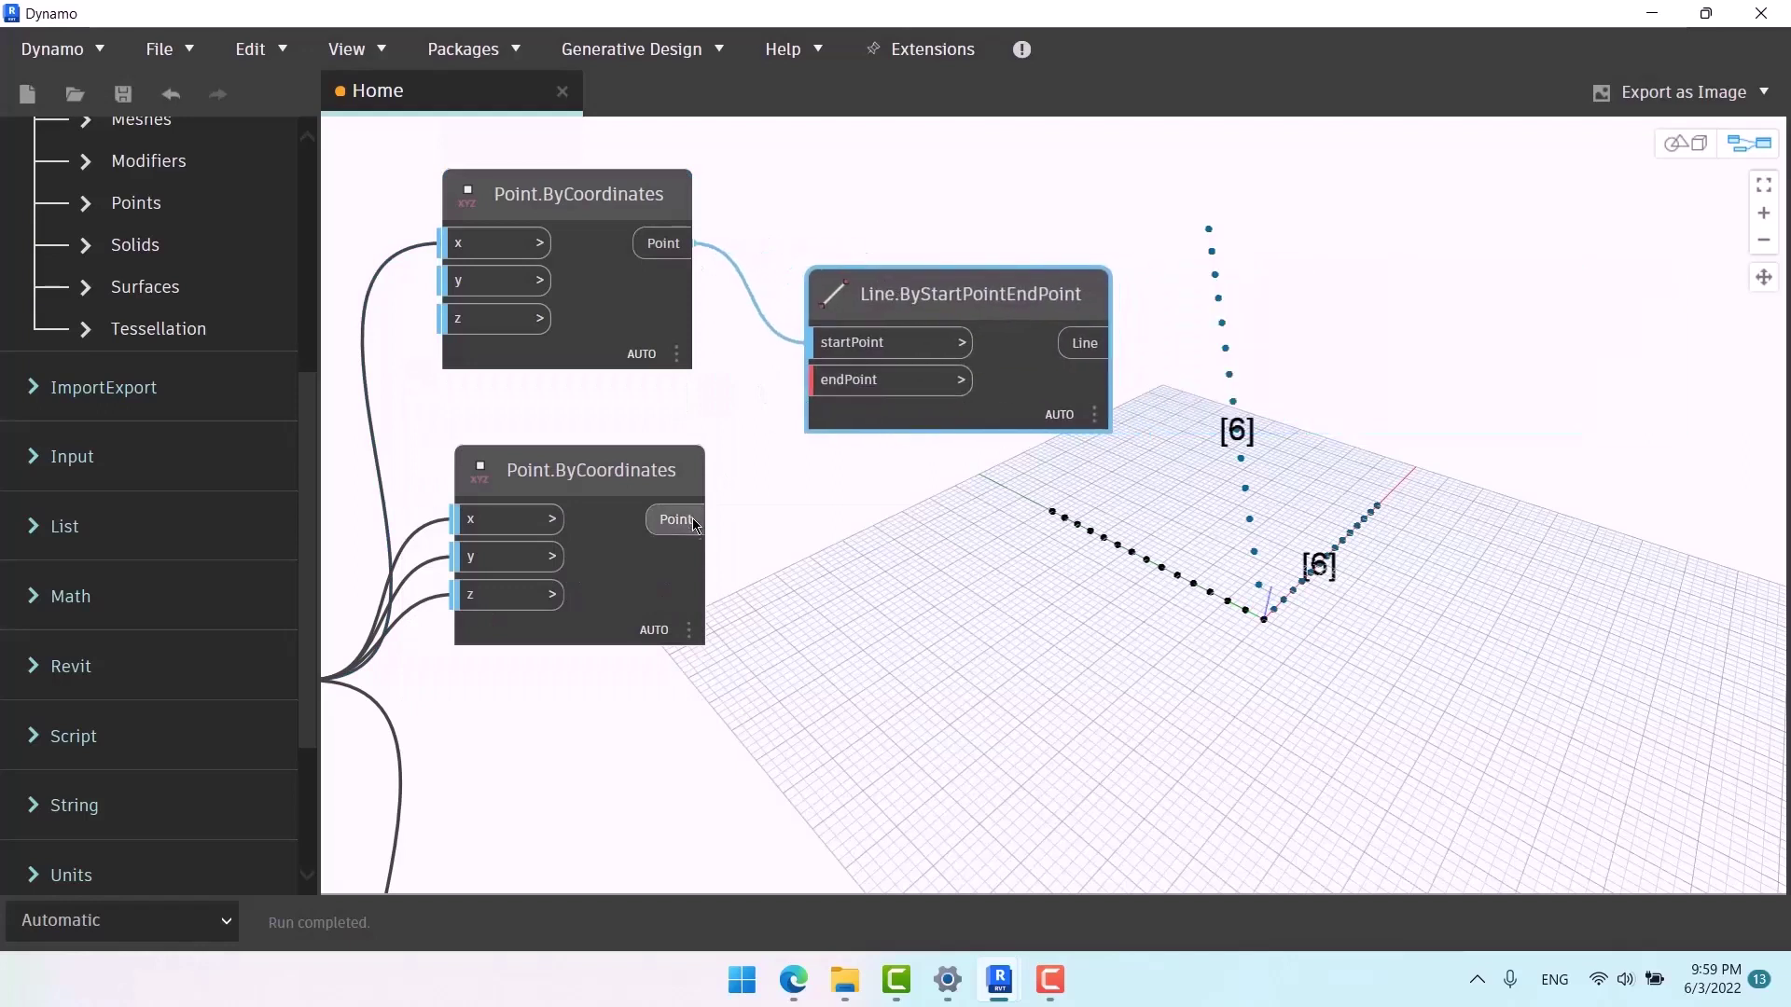
left_click_drag(695, 522, 844, 382)
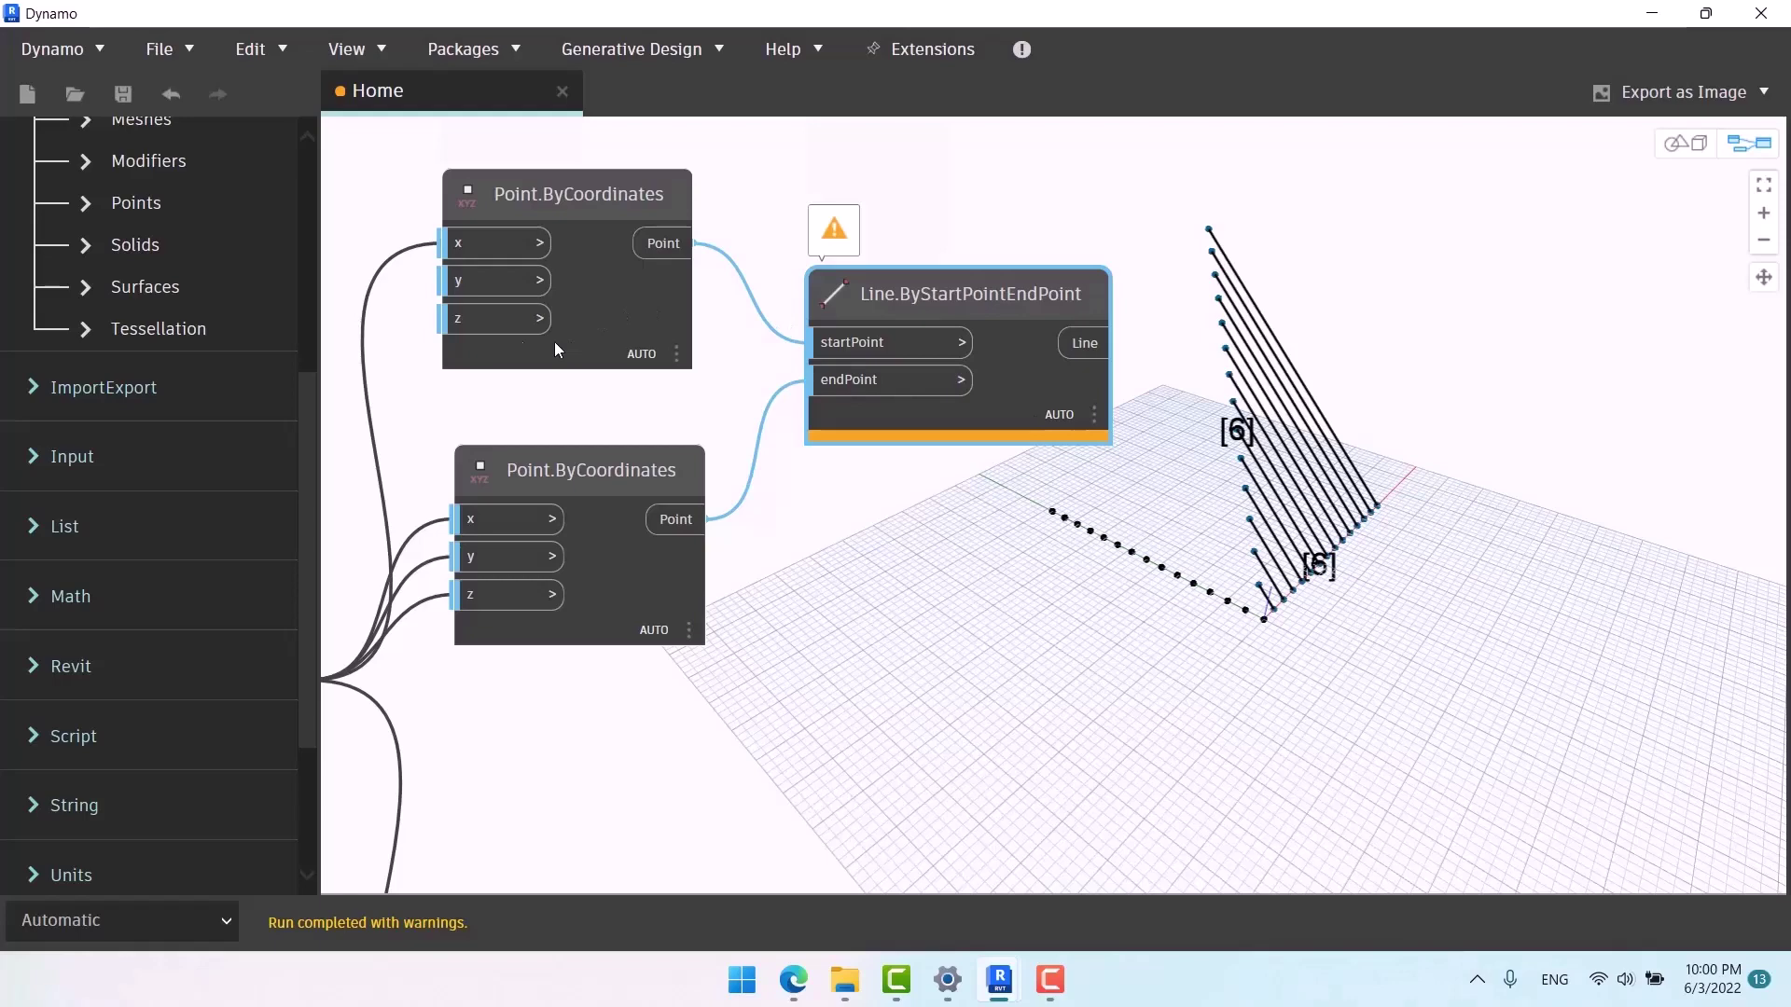
Review the list sizes of both point nodes, the length and count sliders, and how the graph feeds the line node.
mouse_move(613, 302)
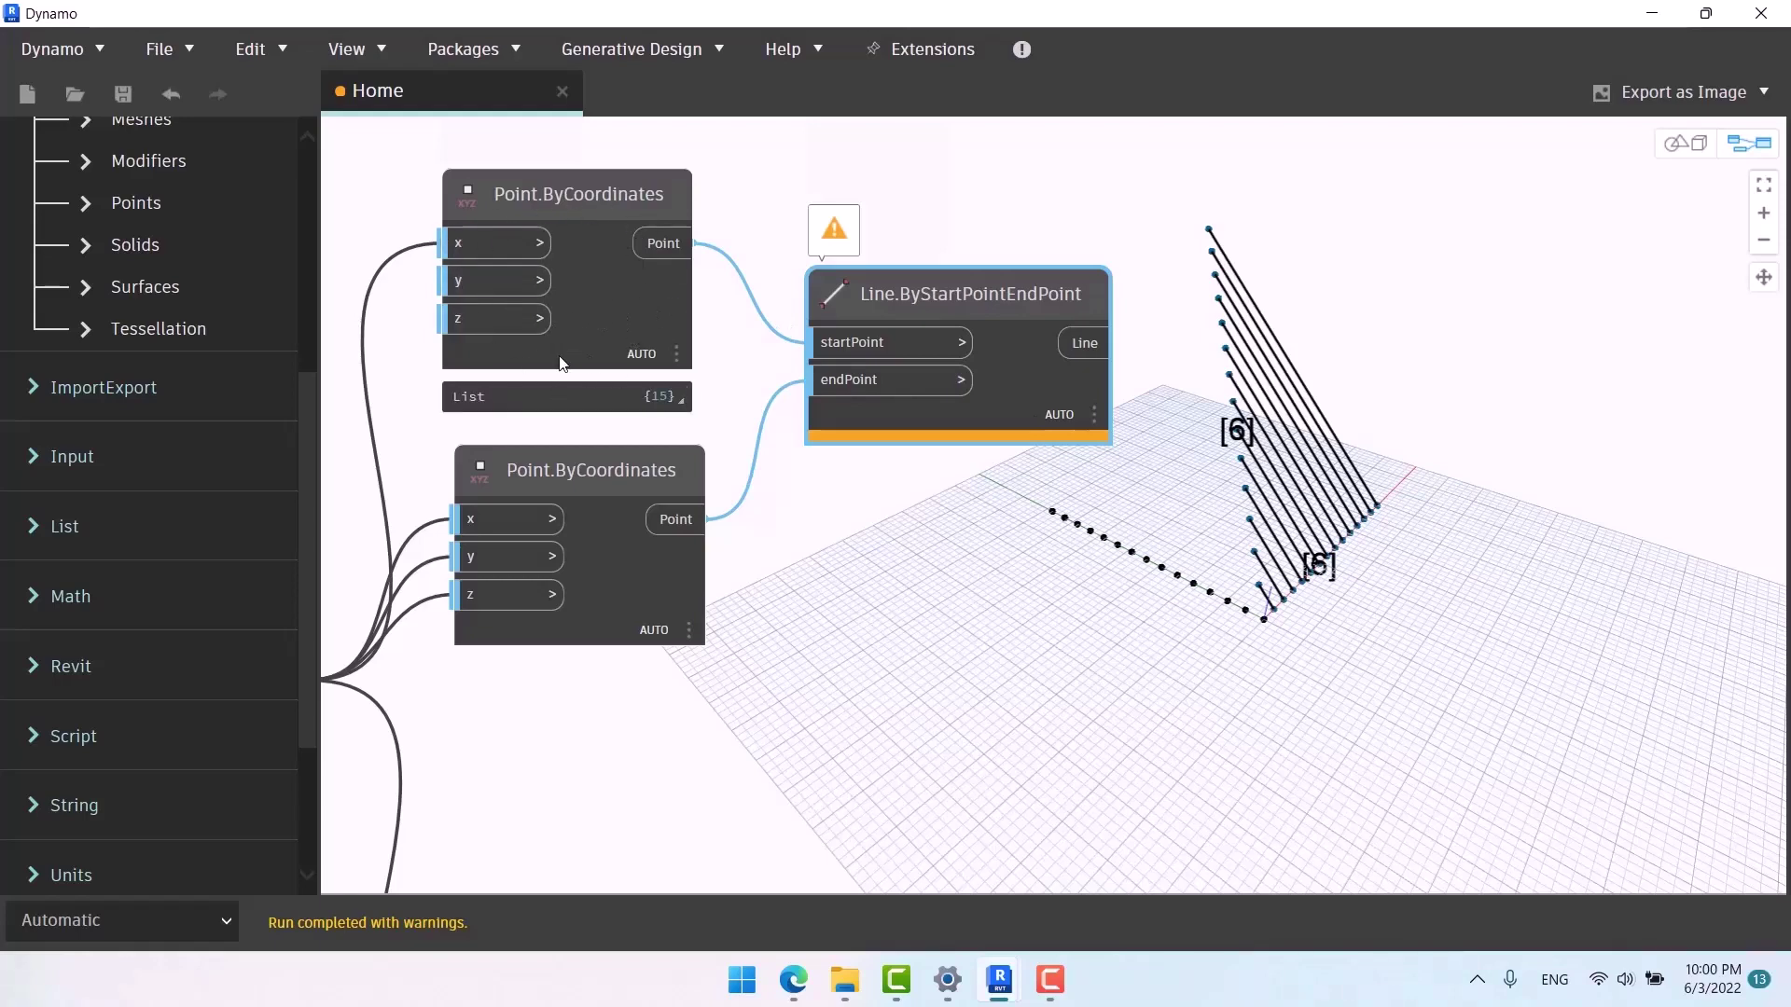
mouse_move(648, 601)
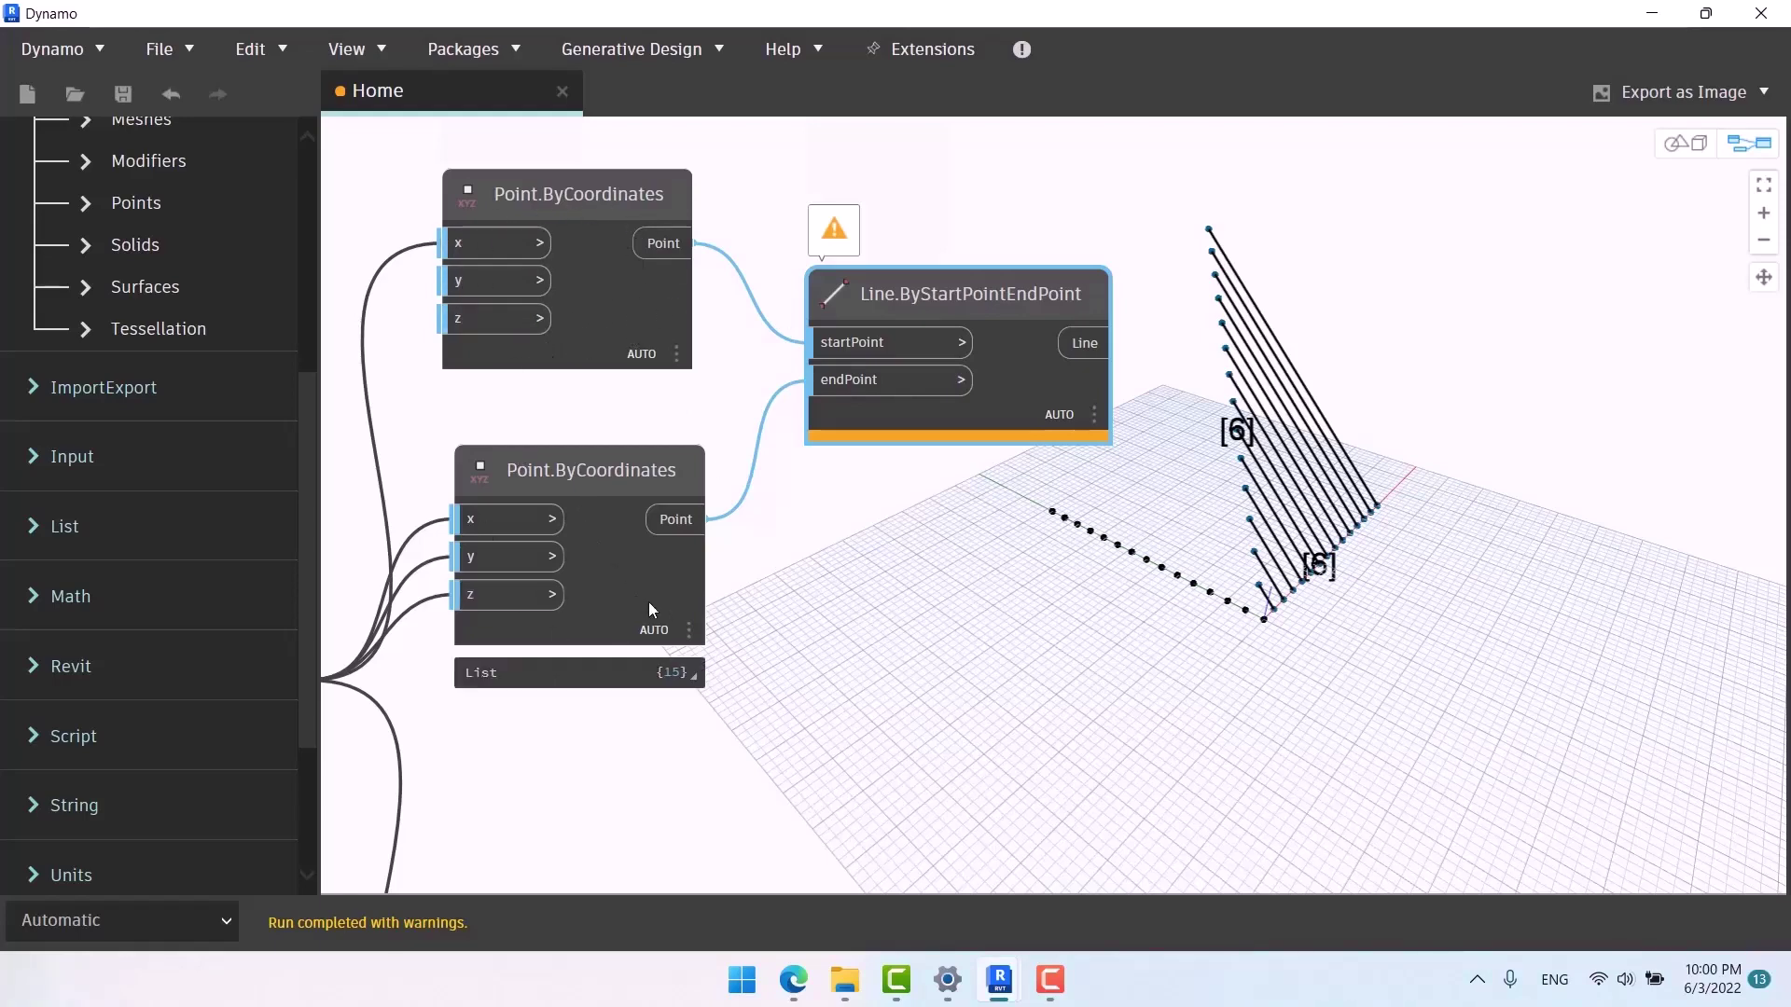
scroll(1151, 519, "down", 3)
middle_click_drag(977, 628, 1483, 486)
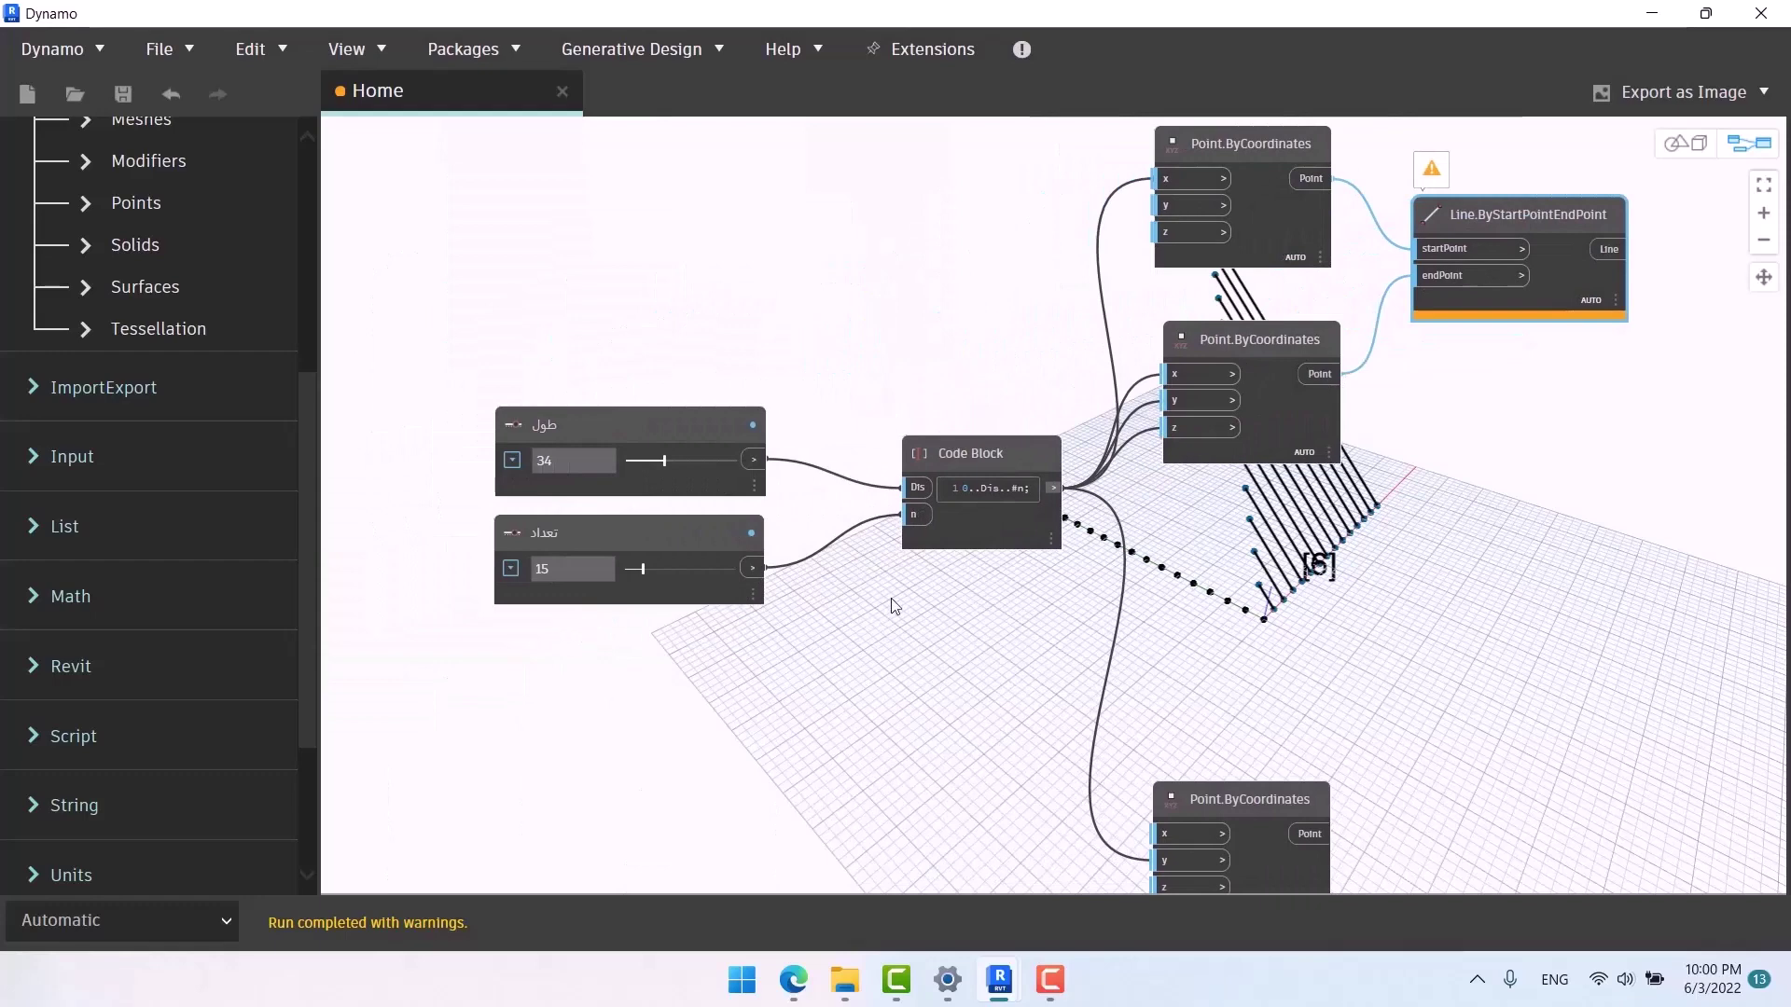
scroll(891, 598, "up", 2)
middle_click_drag(825, 596, 713, 595)
mouse_move(536, 522)
left_mouse_down()
mouse_move(612, 562)
mouse_move(537, 521)
left_mouse_up()
scroll(504, 608, "down", 3)
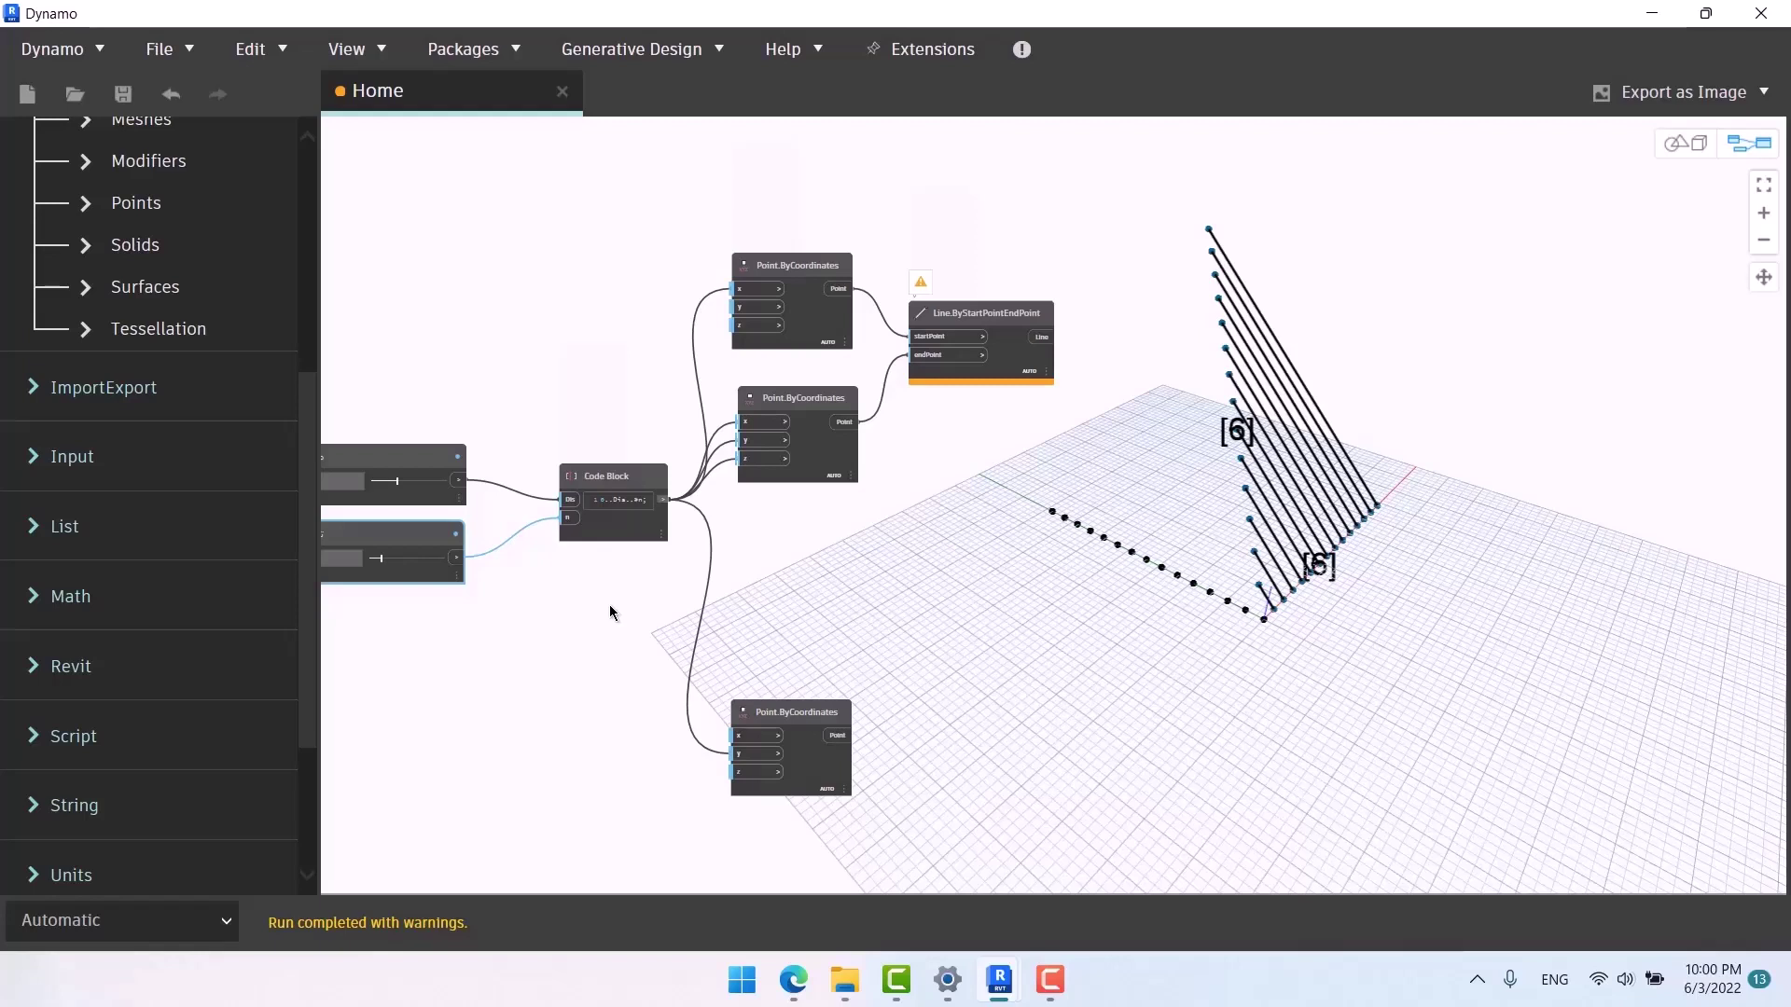
middle_click_drag(606, 616, 720, 588)
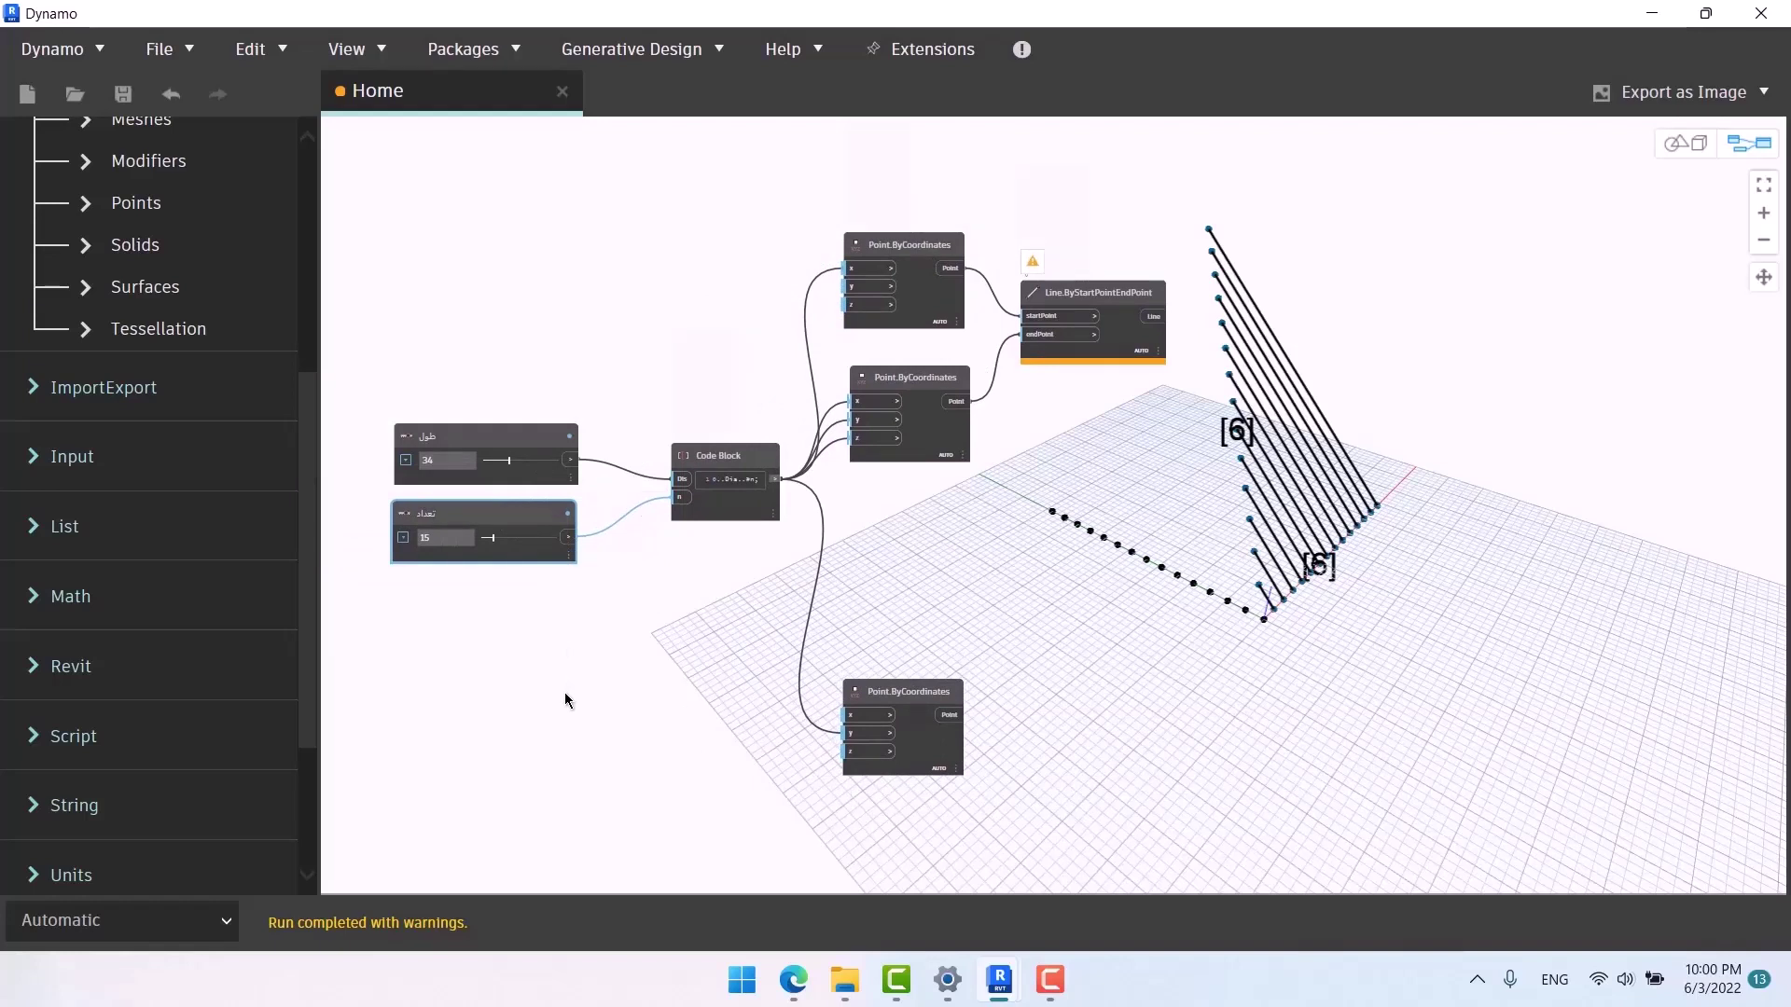
mouse_move(513, 518)
left_mouse_down()
mouse_move(517, 572)
mouse_move(495, 529)
left_mouse_up()
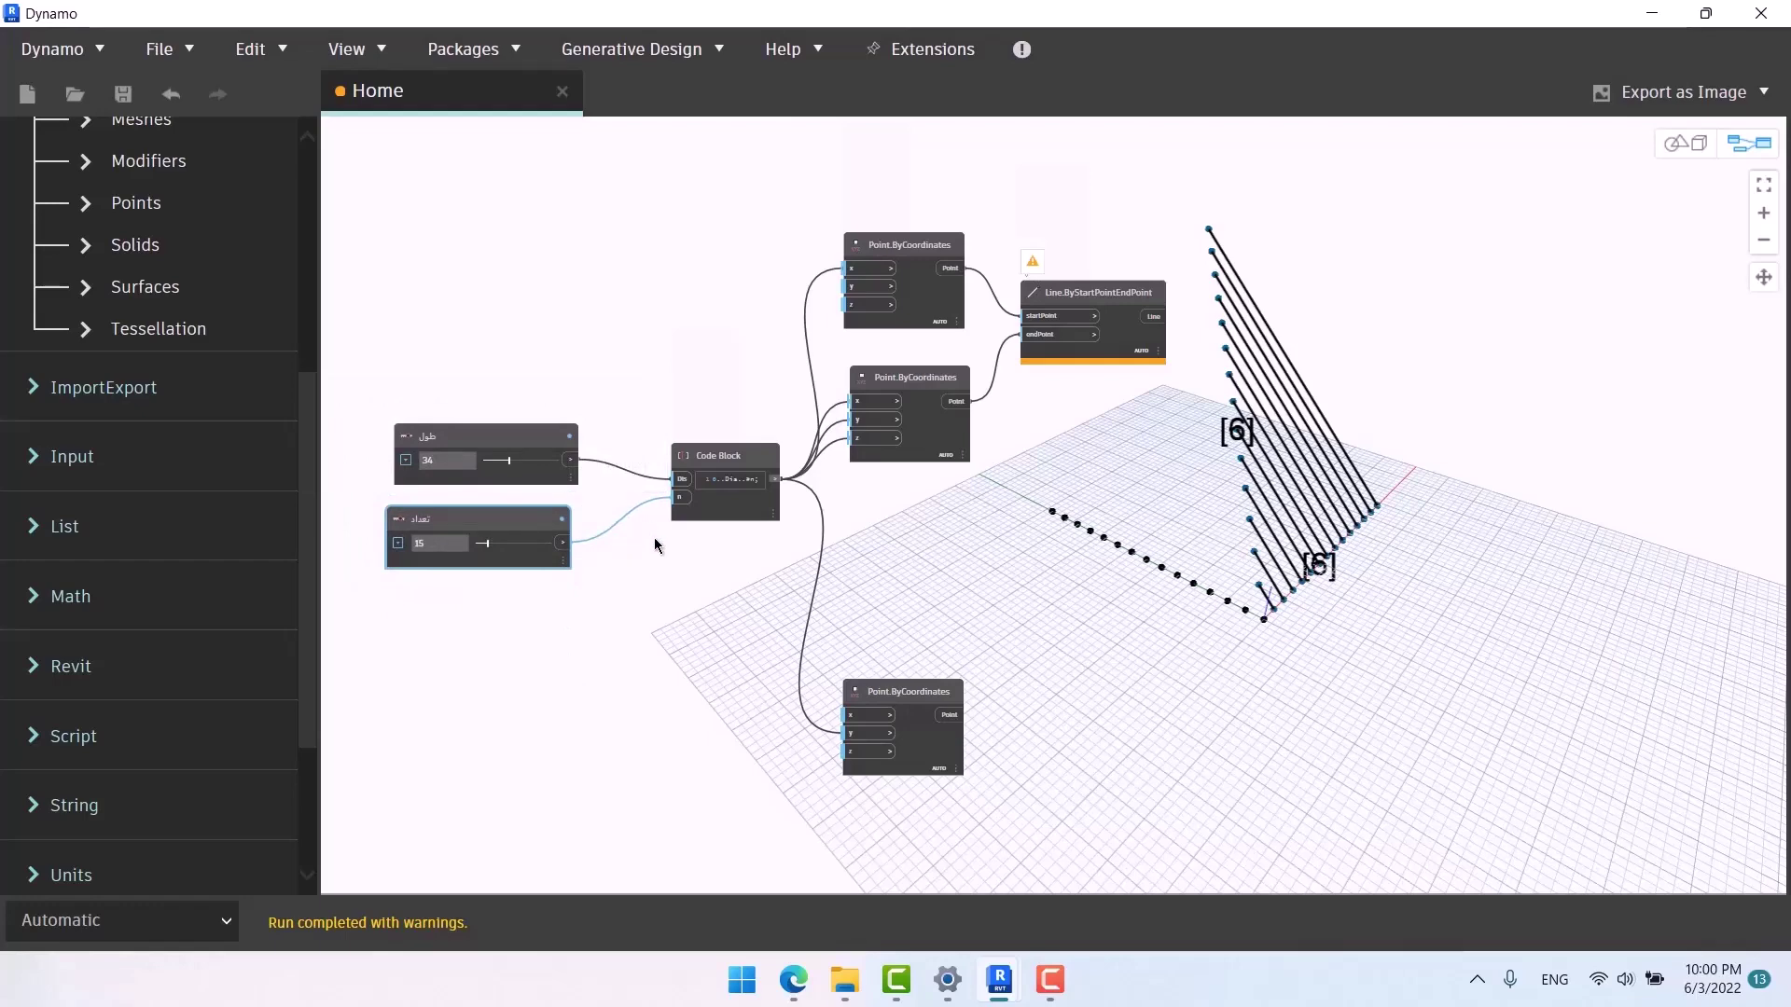
scroll(995, 532, "down", 2)
middle_click_drag(966, 537, 719, 530)
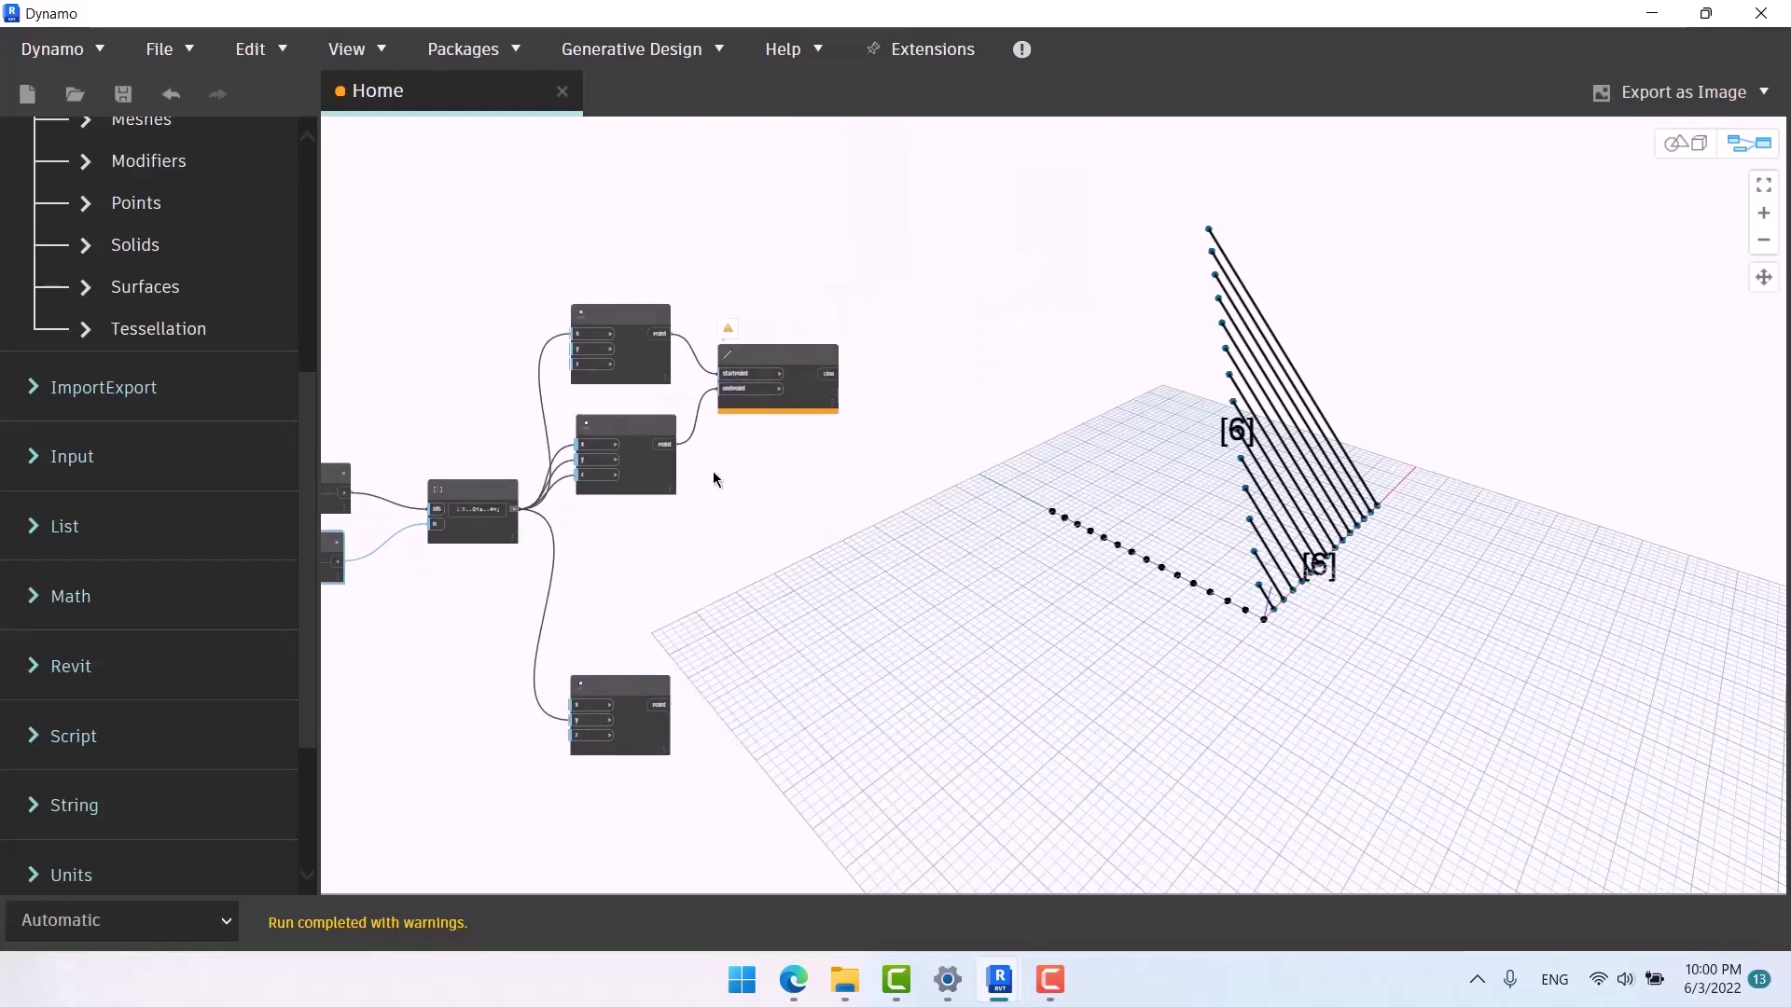
scroll(889, 410, "up", 5)
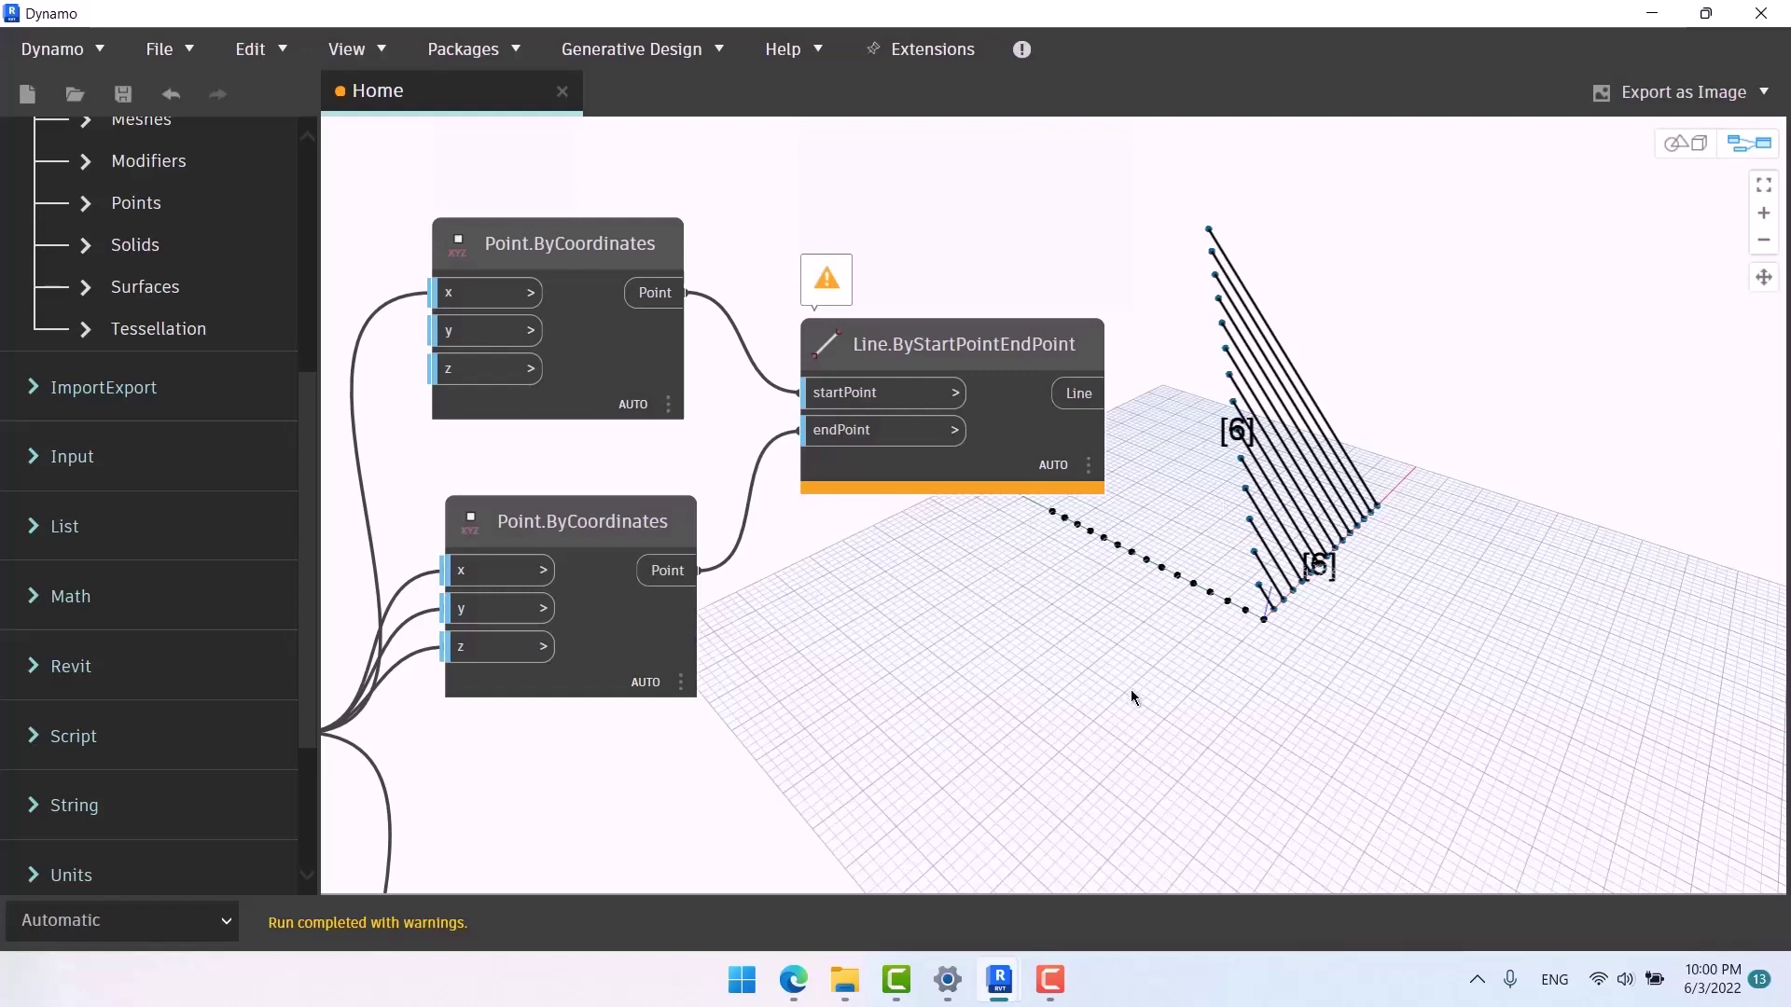
middle_click_drag(953, 617, 893, 578)
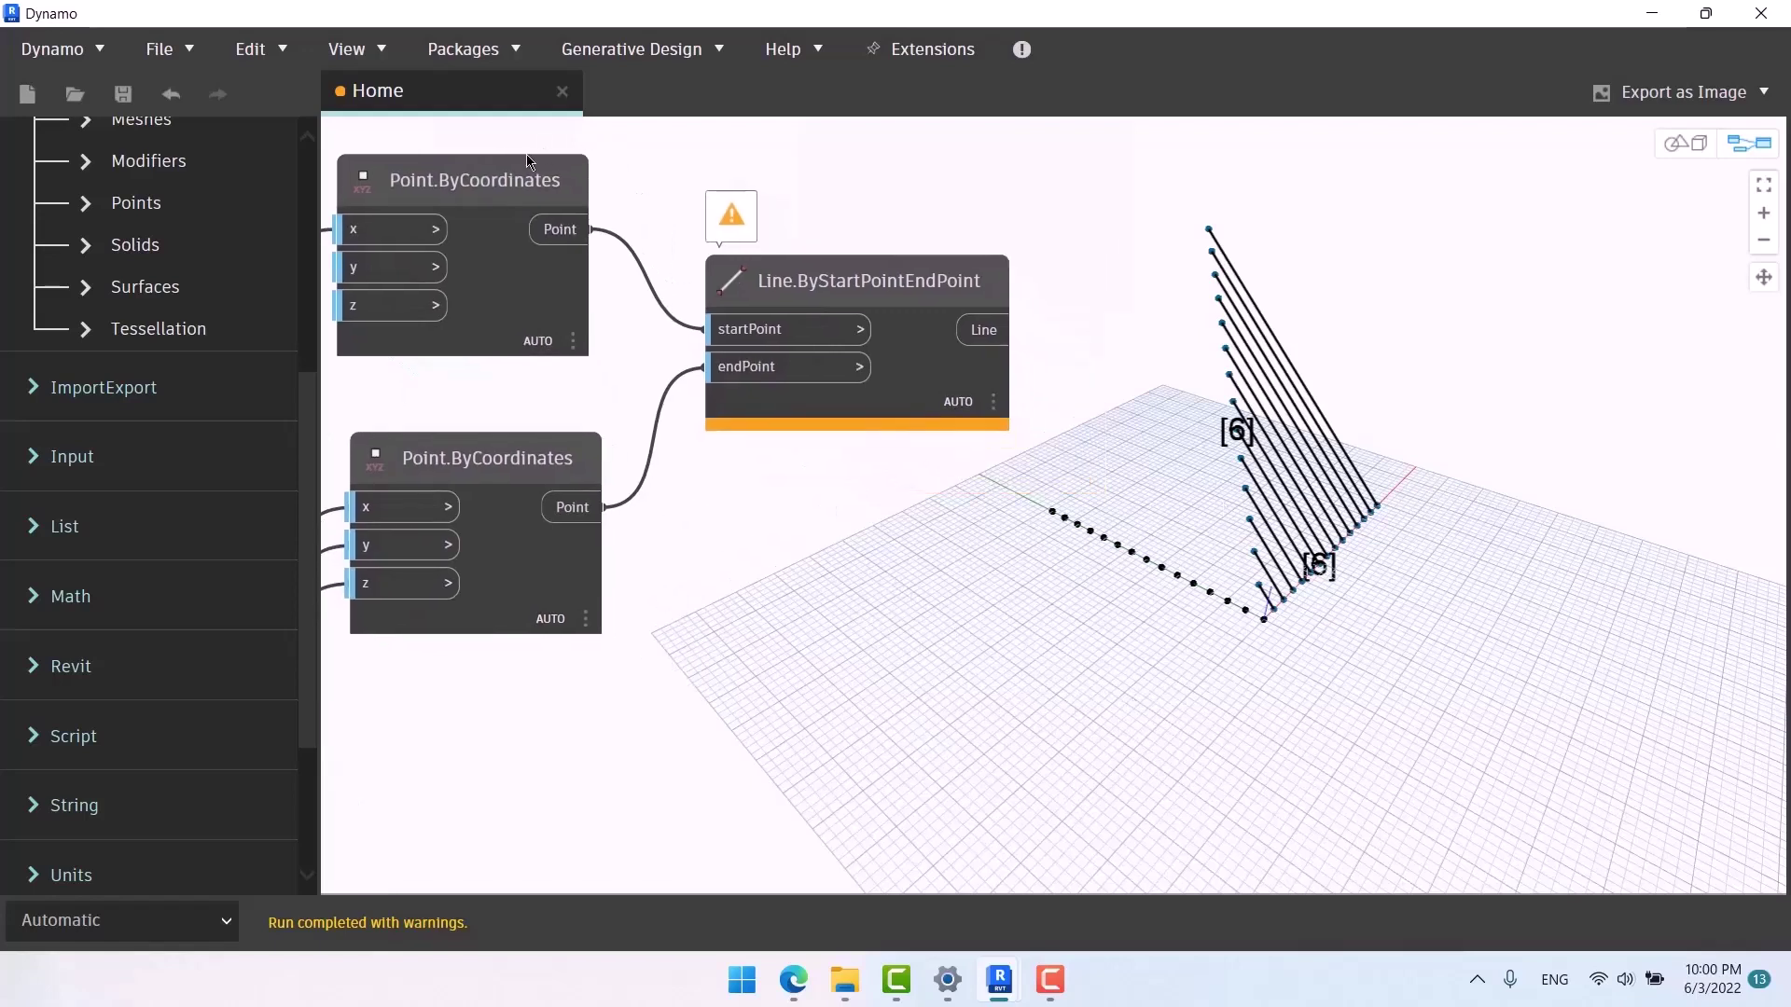
Line up the two Point.ByCoordinates nodes feeding the line node, one directly beneath the other.
left_click_drag(513, 178, 544, 187)
left_click_drag(534, 460, 551, 416)
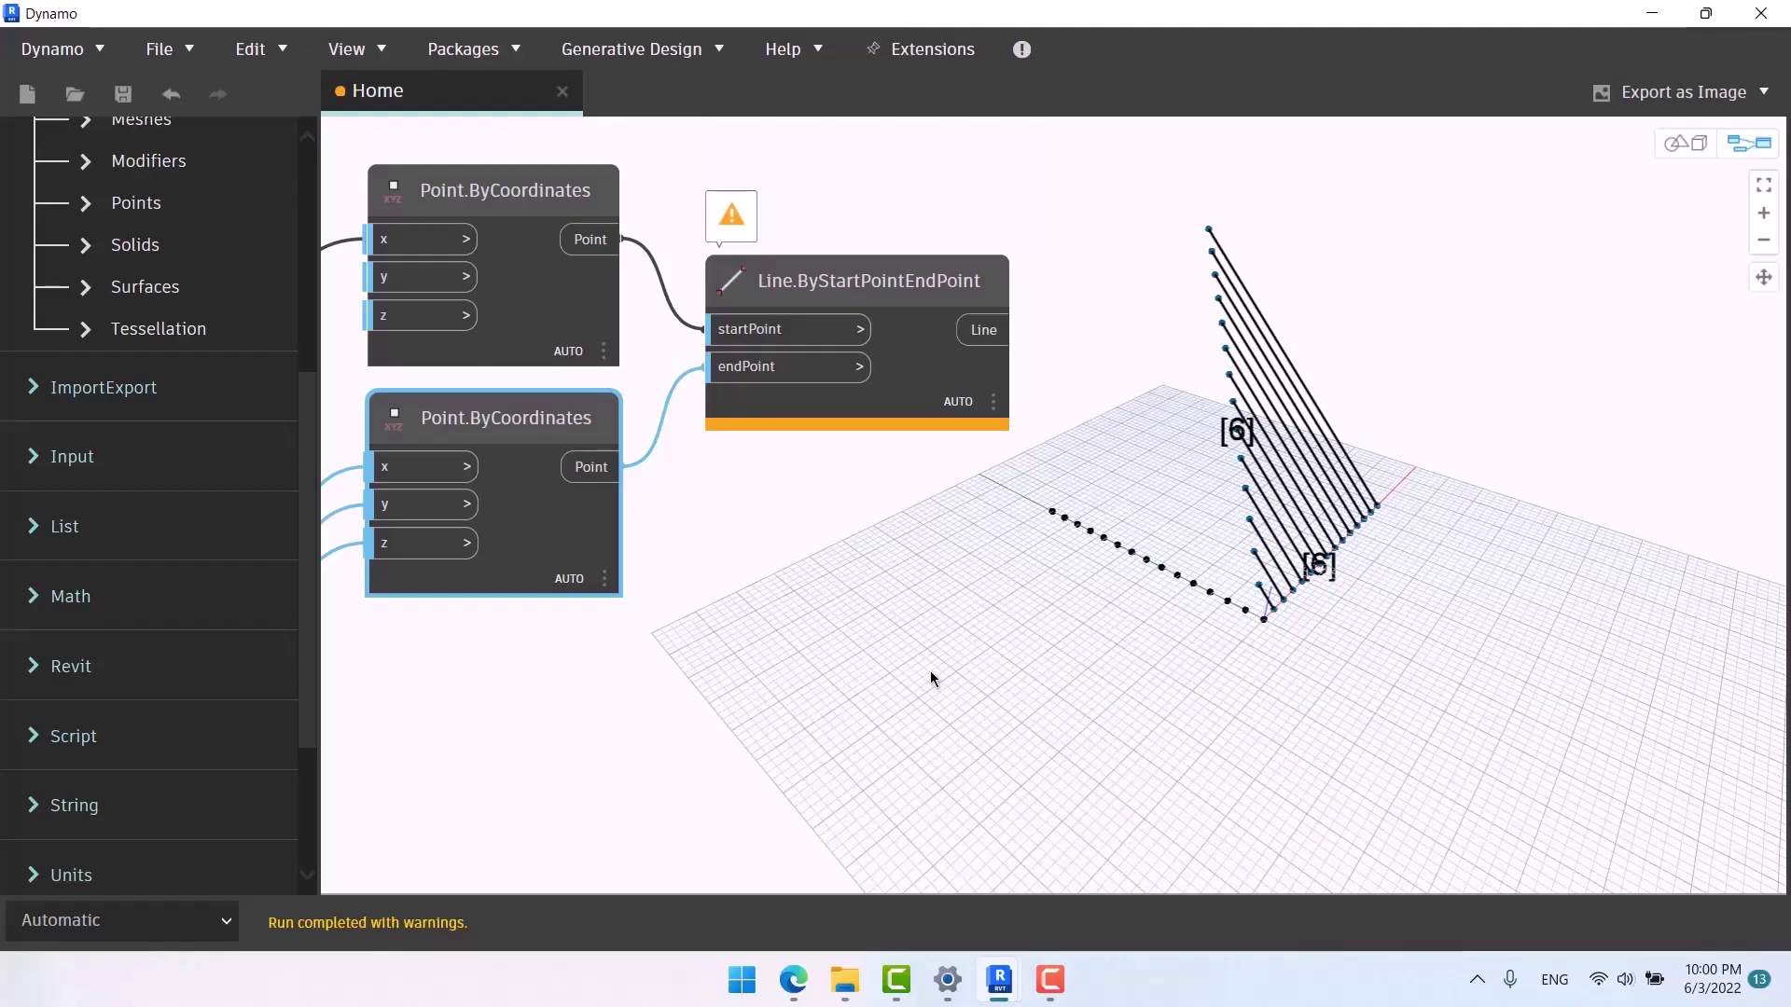
left_click(1416, 716)
Examine the 3D preview around the origin where the point rows meet, and check the warning on the Line.ByStartPointEndPoint node.
key("ctrl+b")
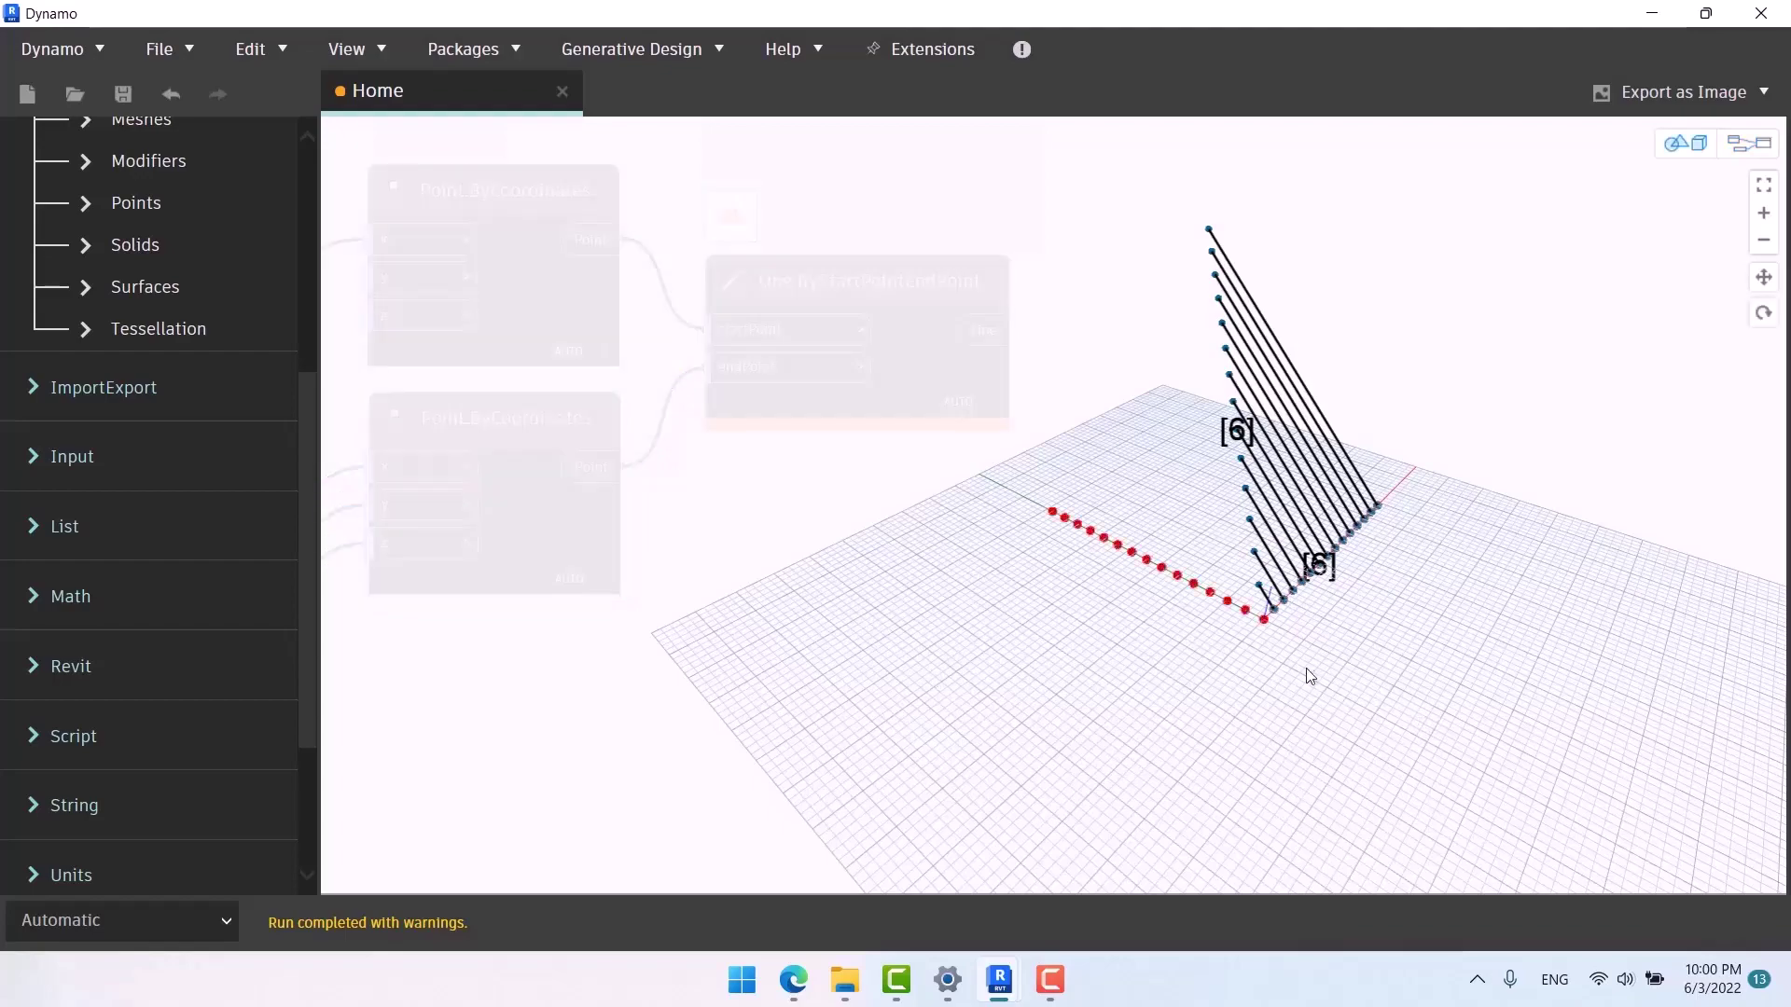
scroll(1307, 674, "up", 5)
scroll(1378, 676, "up", 2)
middle_click_drag(1377, 675, 1124, 601)
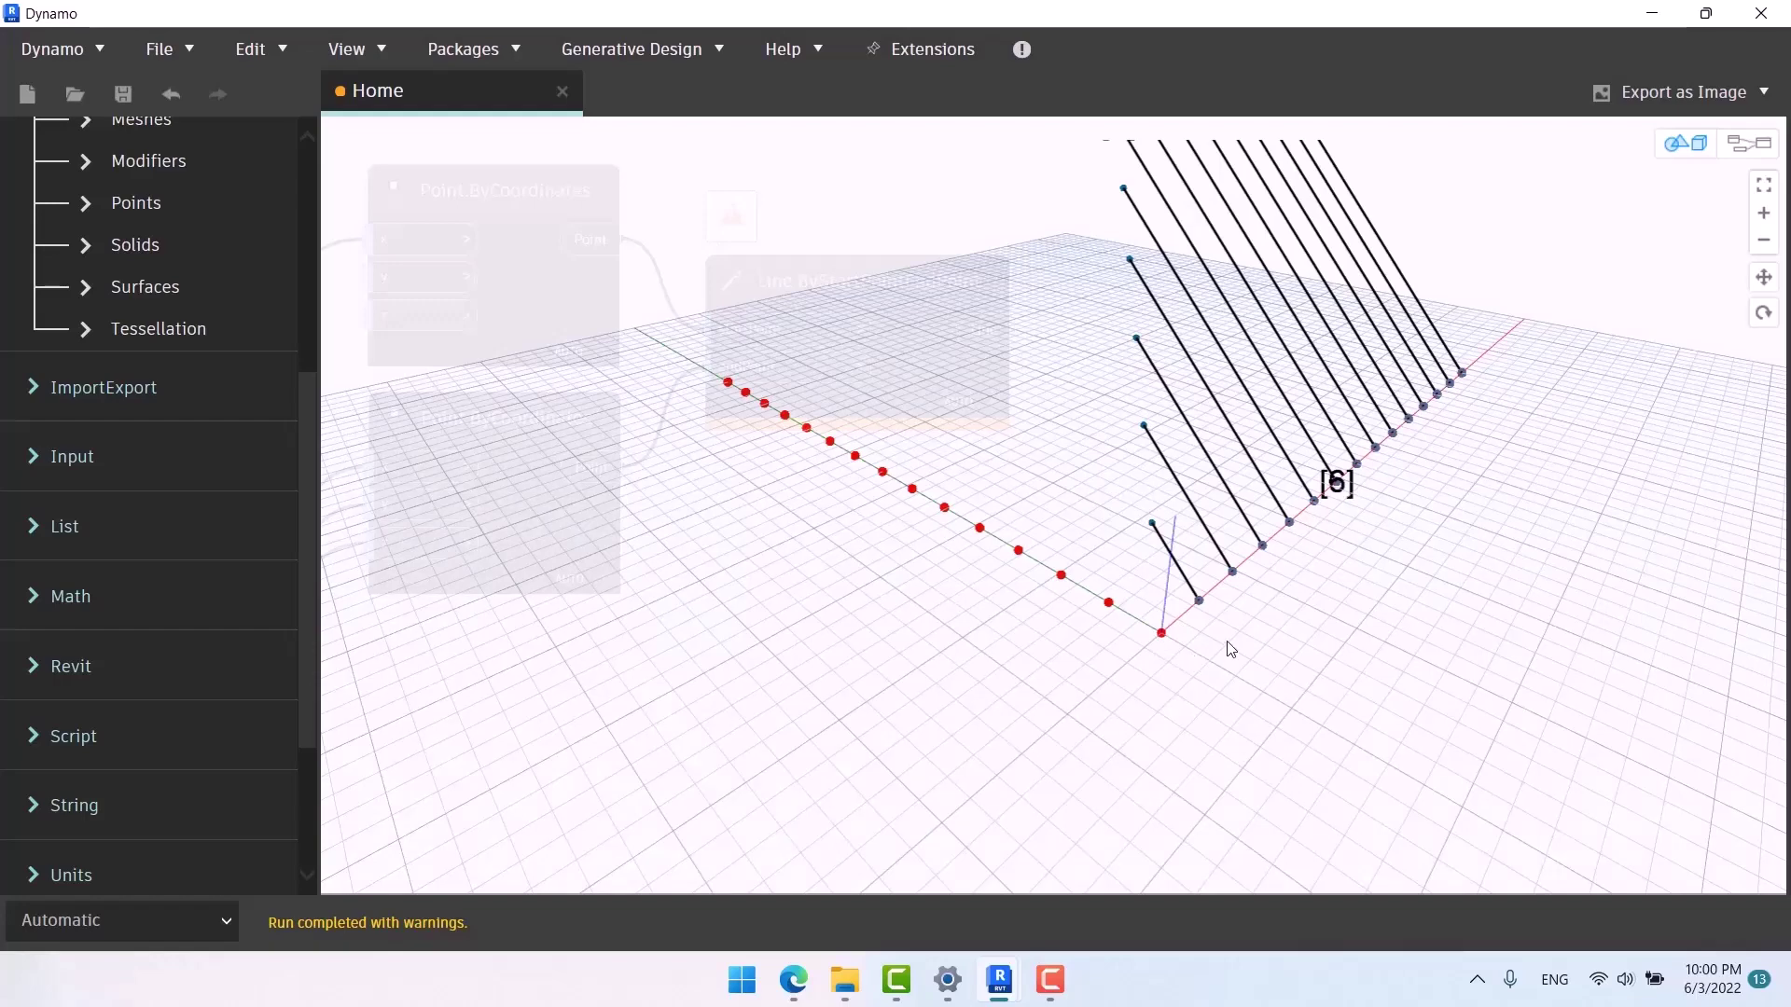
key("ctrl+b")
scroll(1464, 548, "down", 4)
middle_click_drag(1166, 629, 1145, 555)
mouse_move(1139, 344)
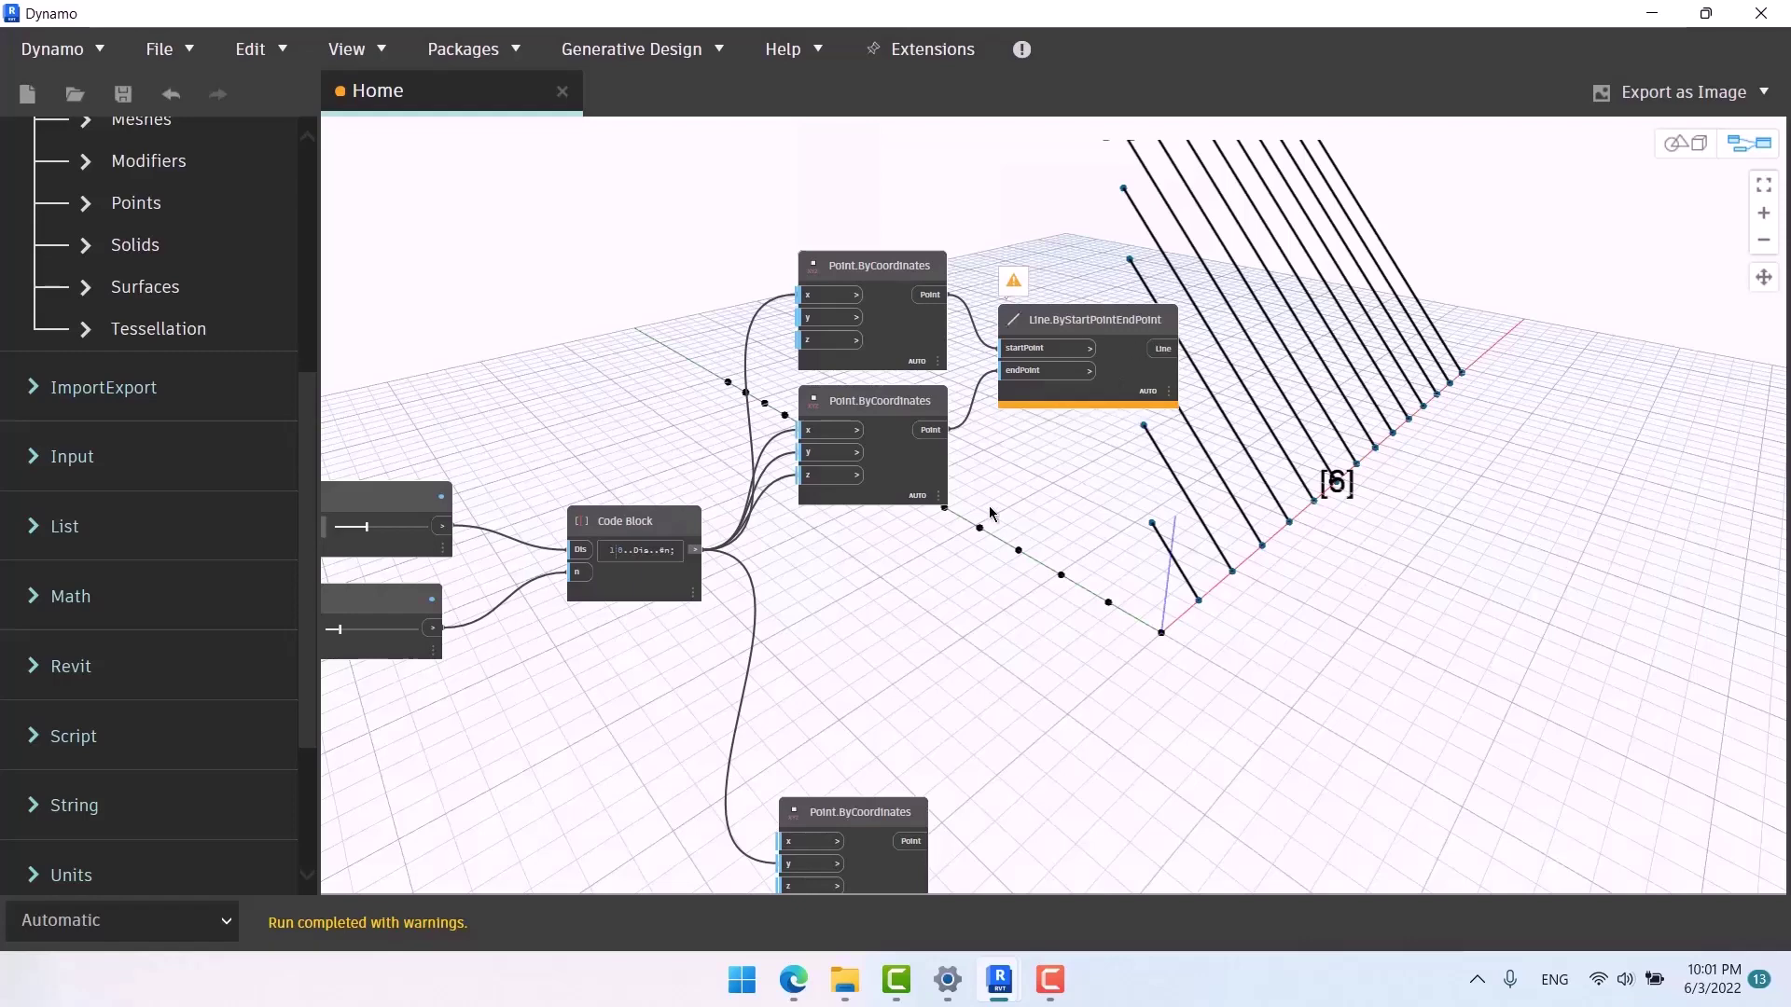
Change the start of the Code Block range to 1 so it reads 1..Dis..#n.
scroll(607, 578, "up", 5)
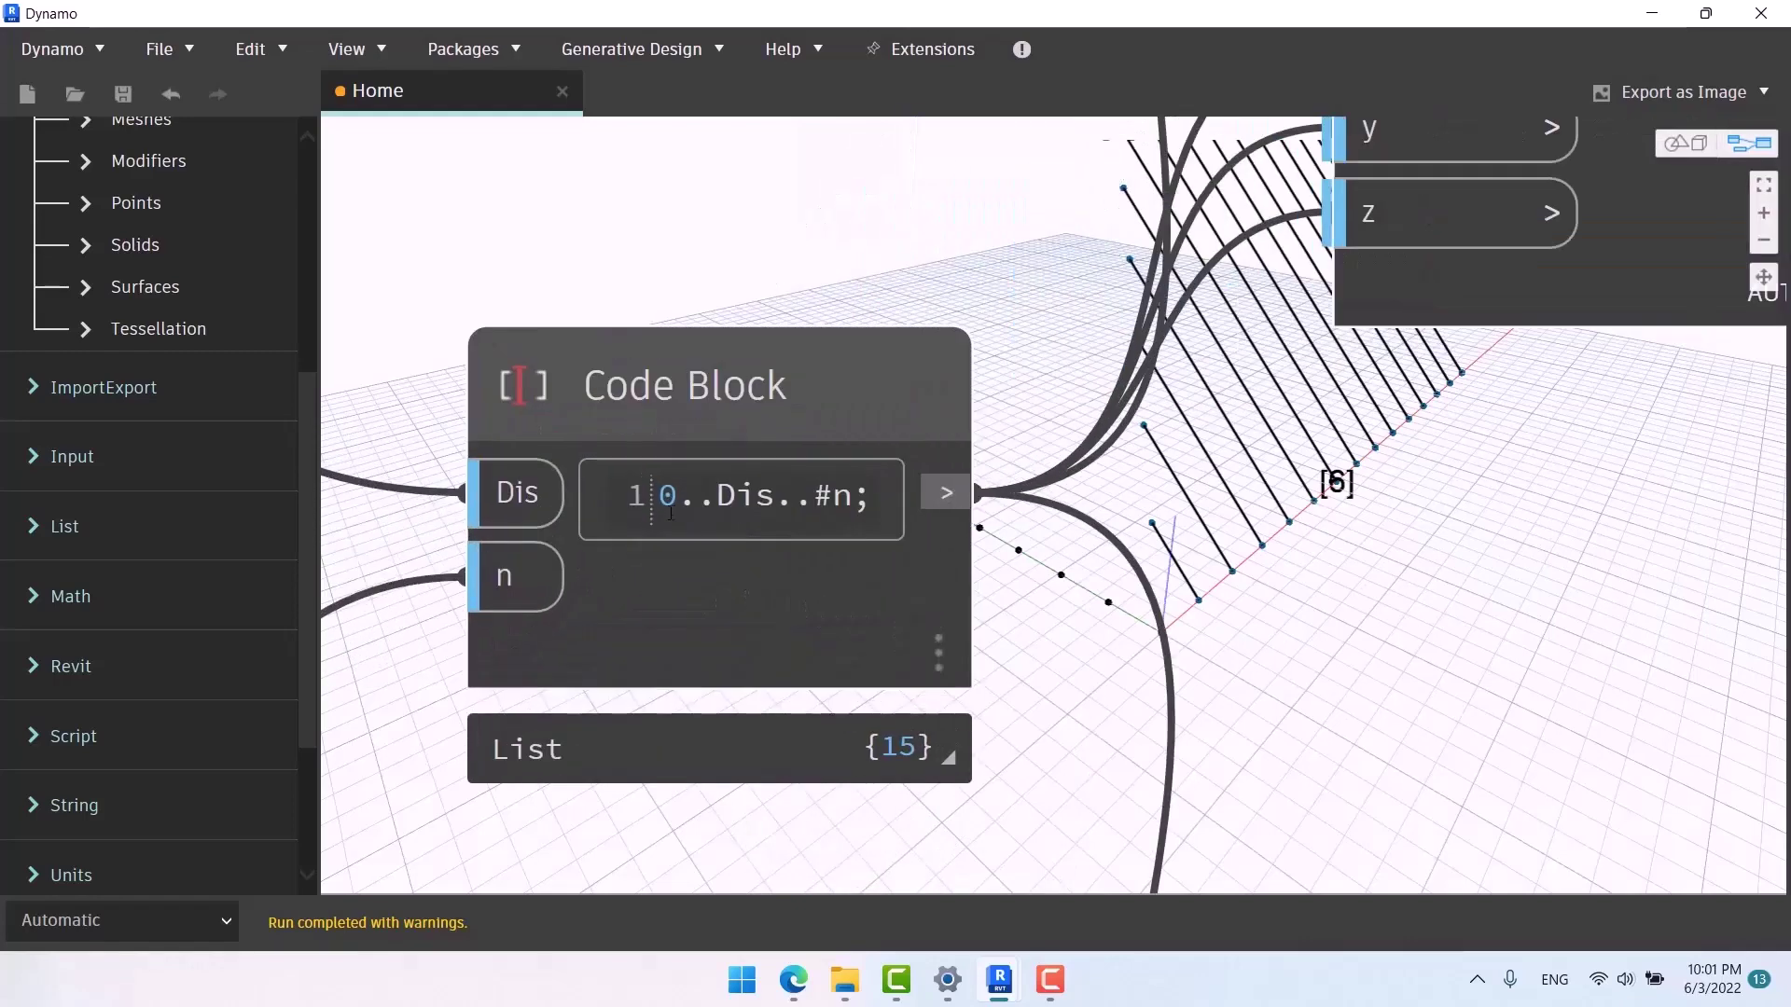
left_click_drag(676, 495, 651, 501)
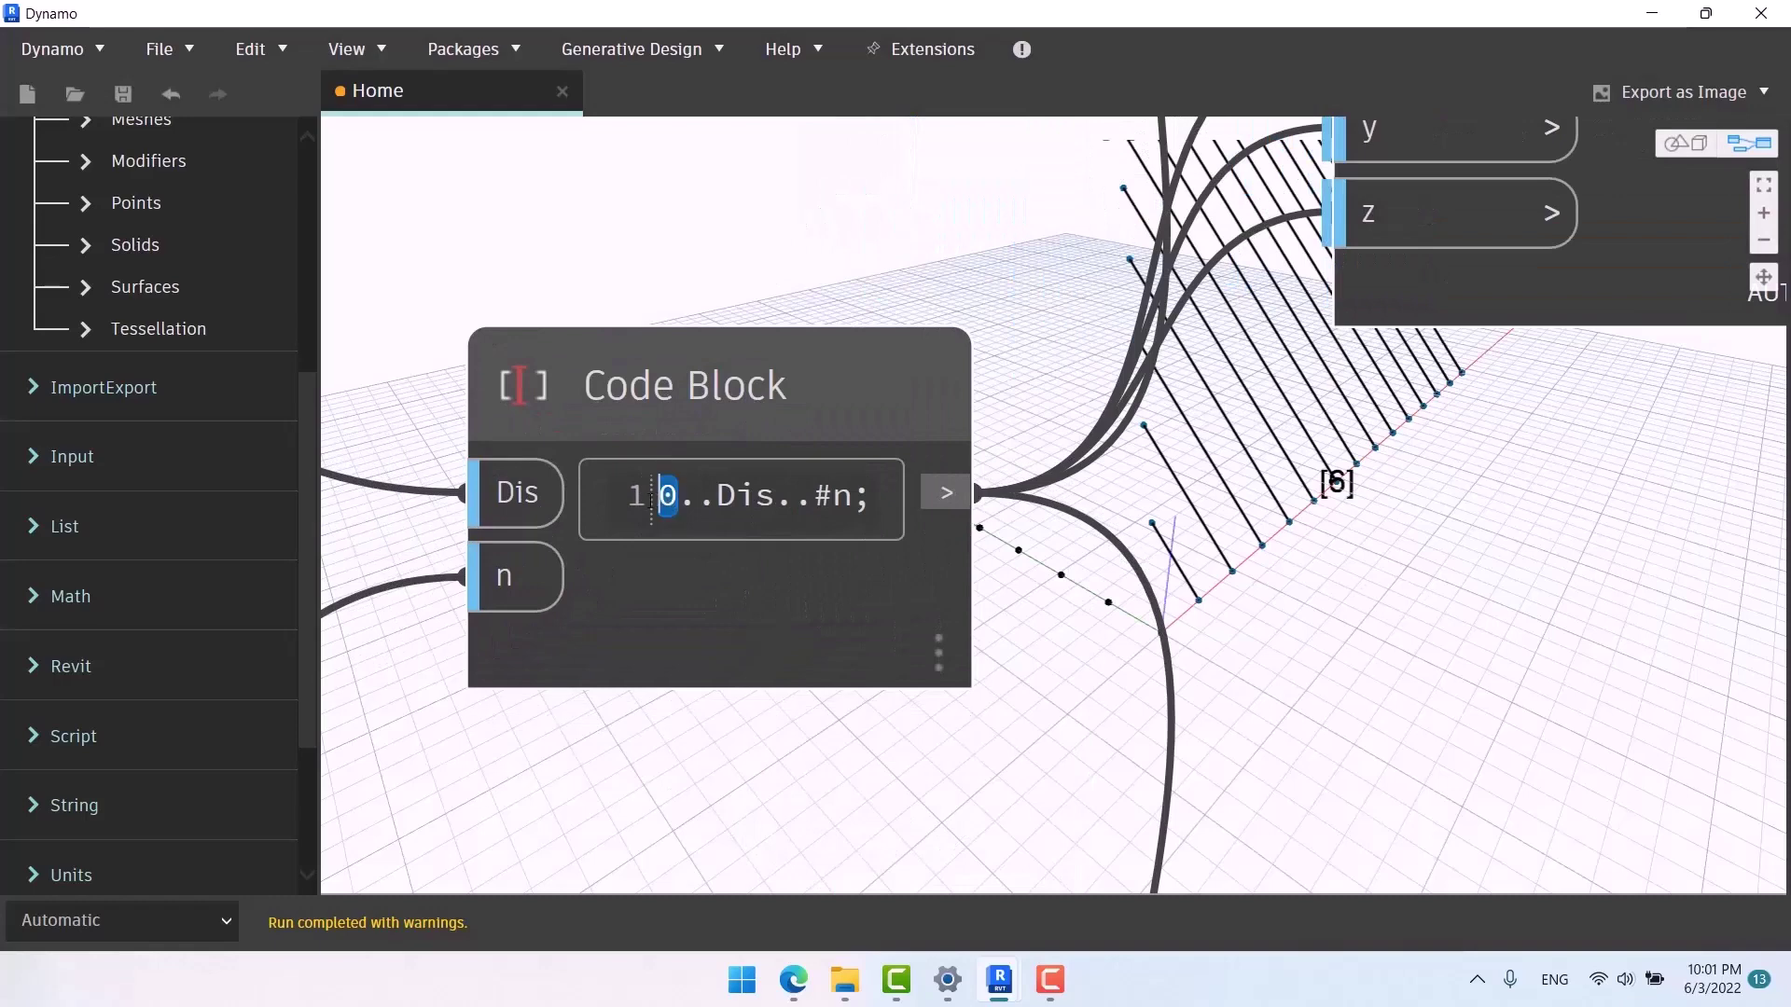
type("1")
left_click(680, 756)
scroll(457, 271, "down", 3)
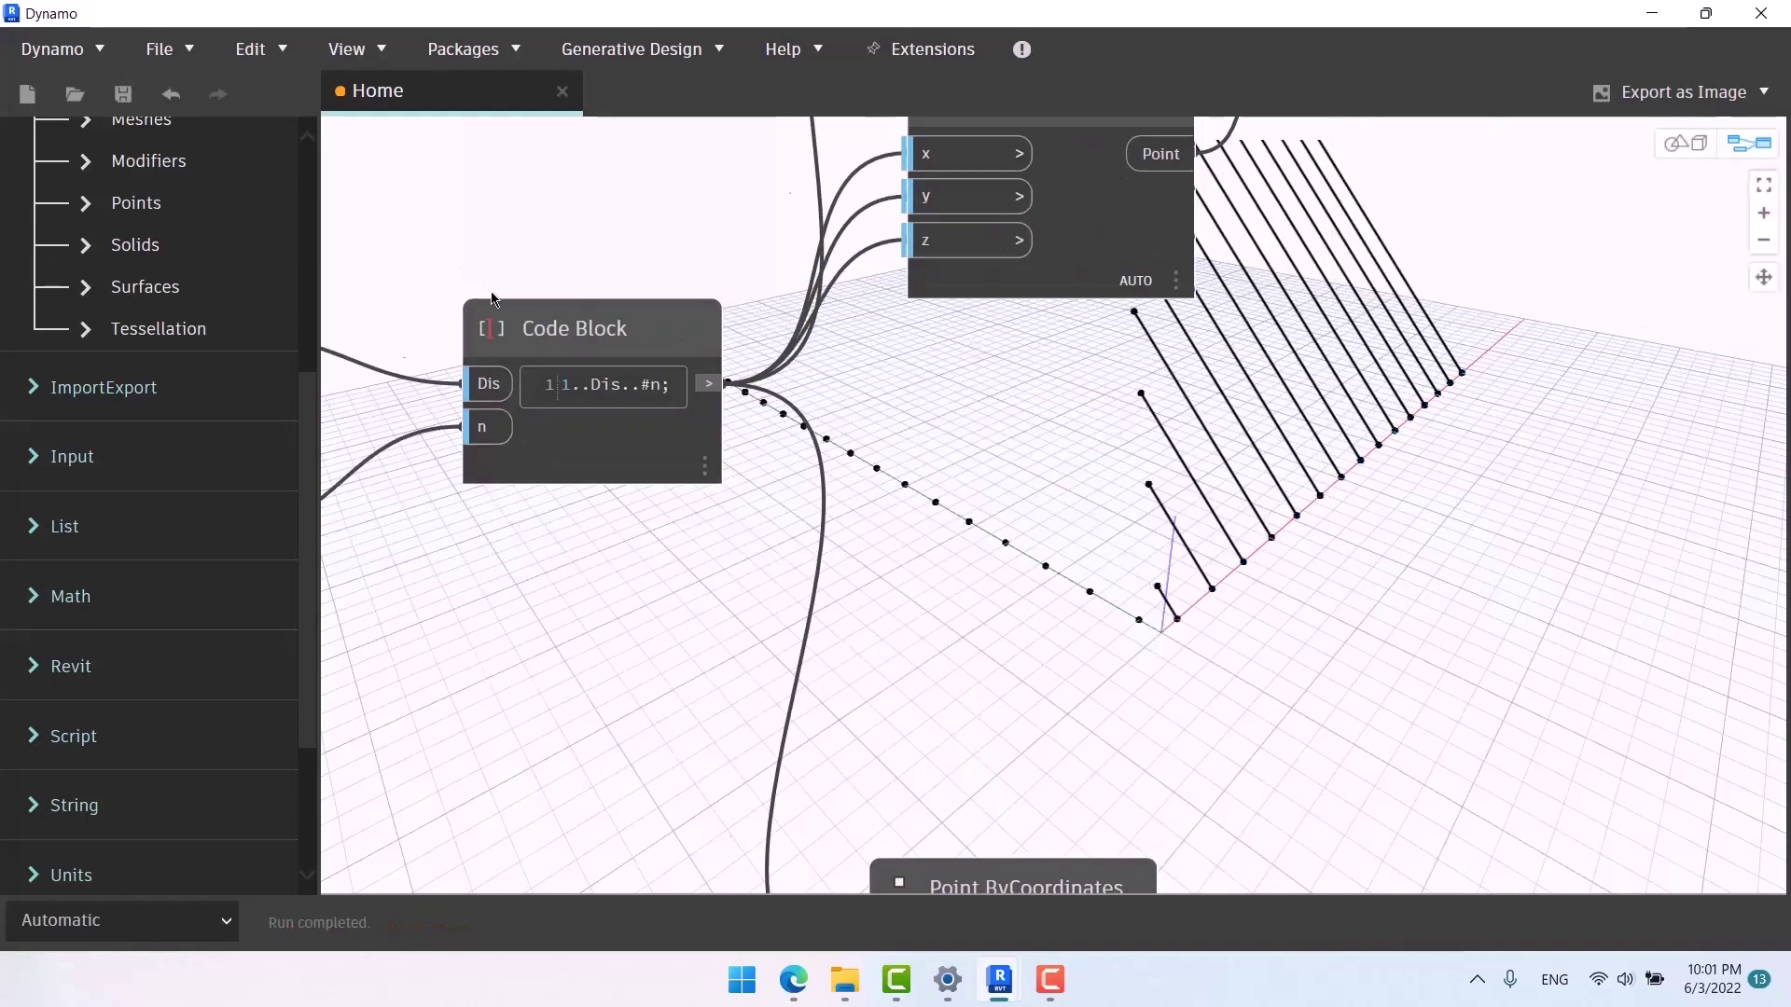
Move the third Point.ByCoordinates node up so it sits directly beneath the other two.
scroll(491, 299, "down", 3)
middle_click_drag(1007, 411, 832, 603)
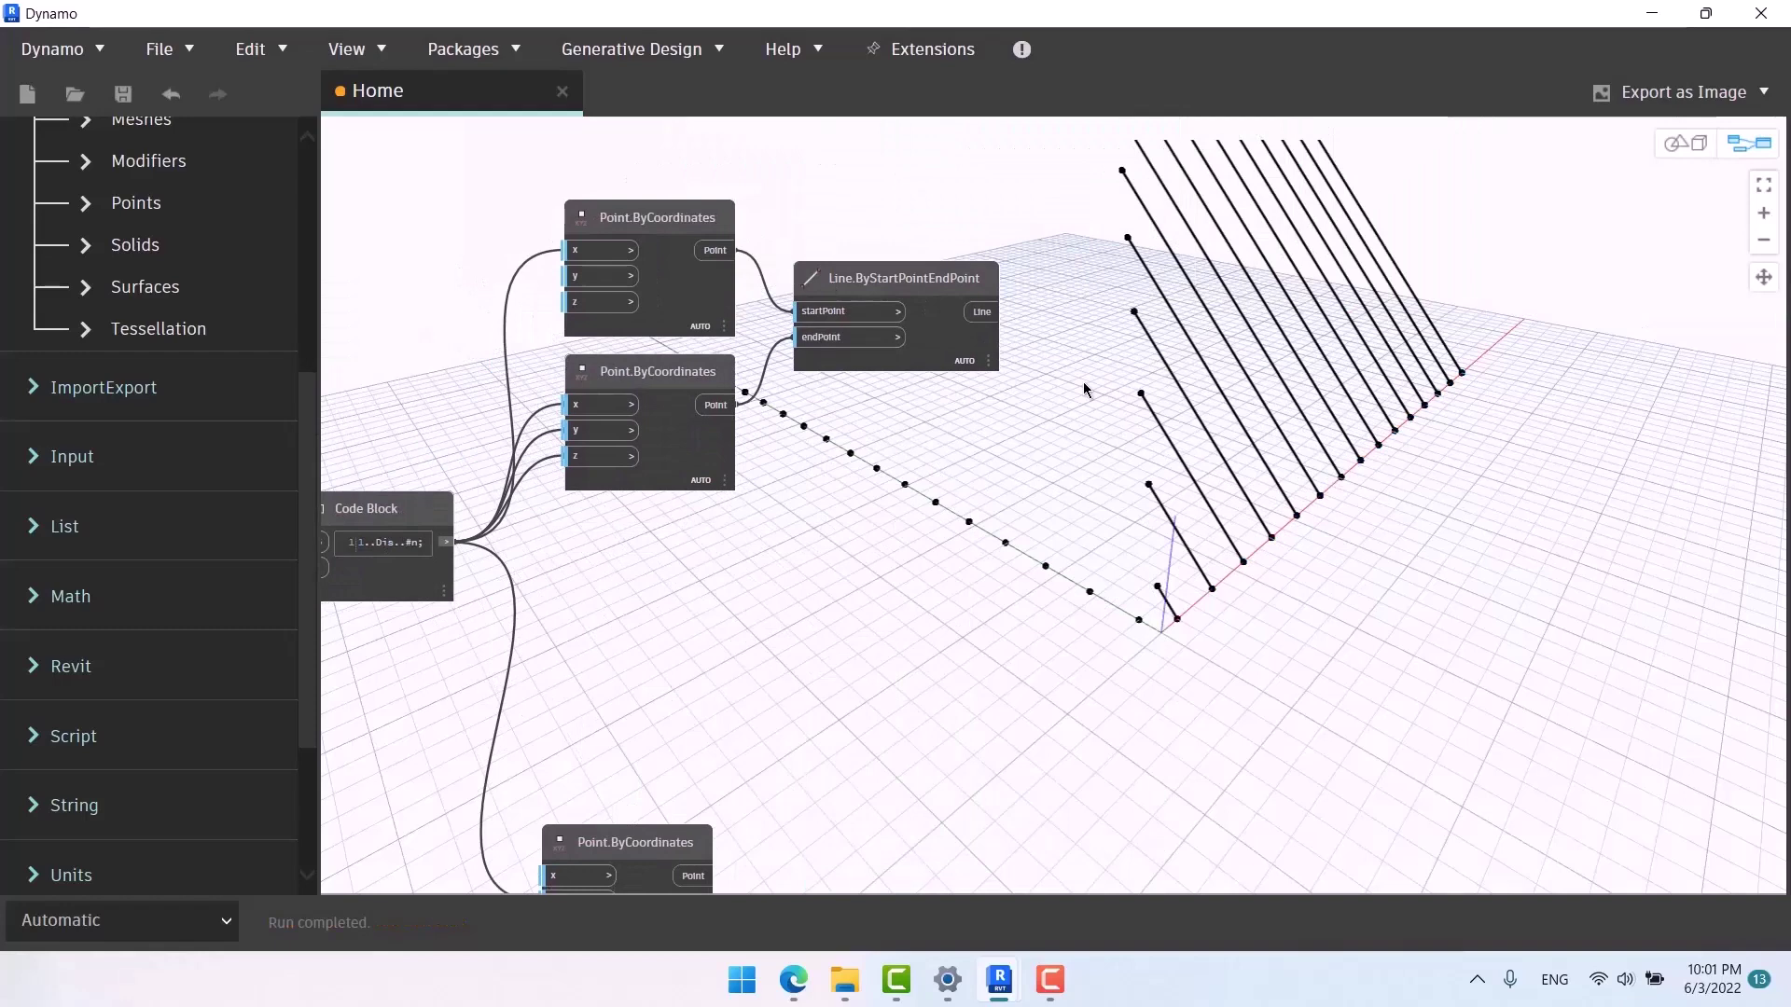
scroll(778, 532, "down", 3)
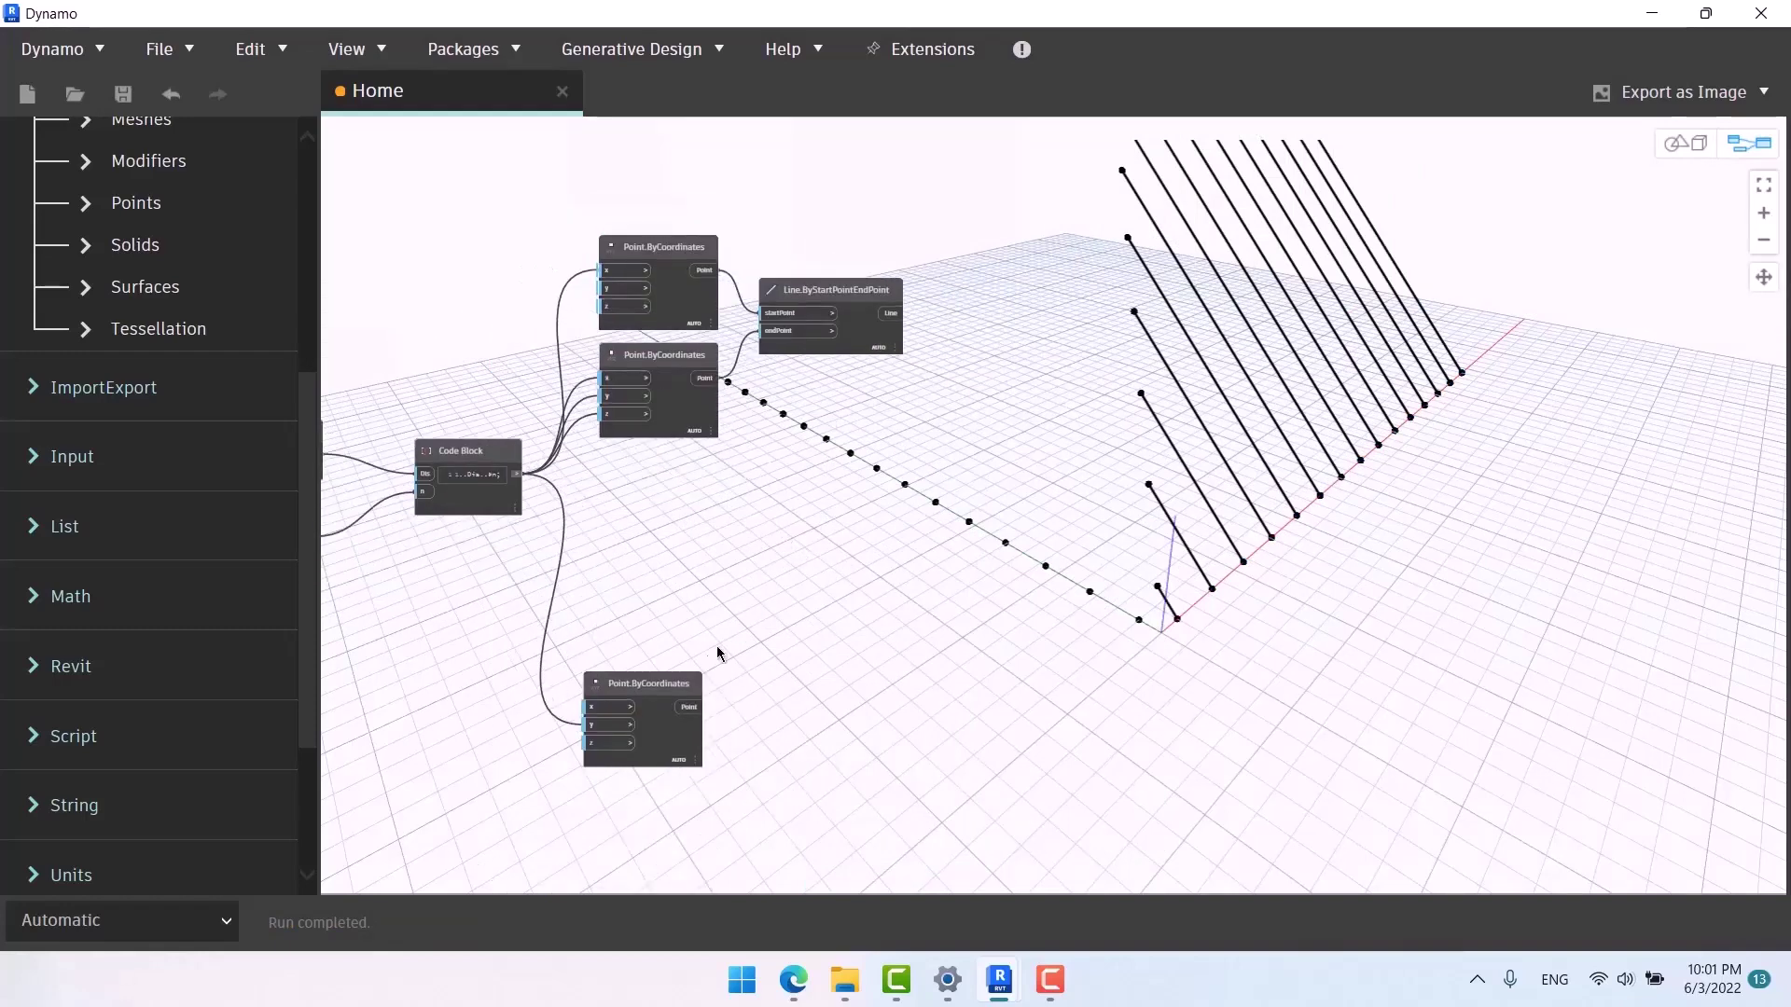
left_click_drag(684, 685, 701, 481)
left_click(798, 537)
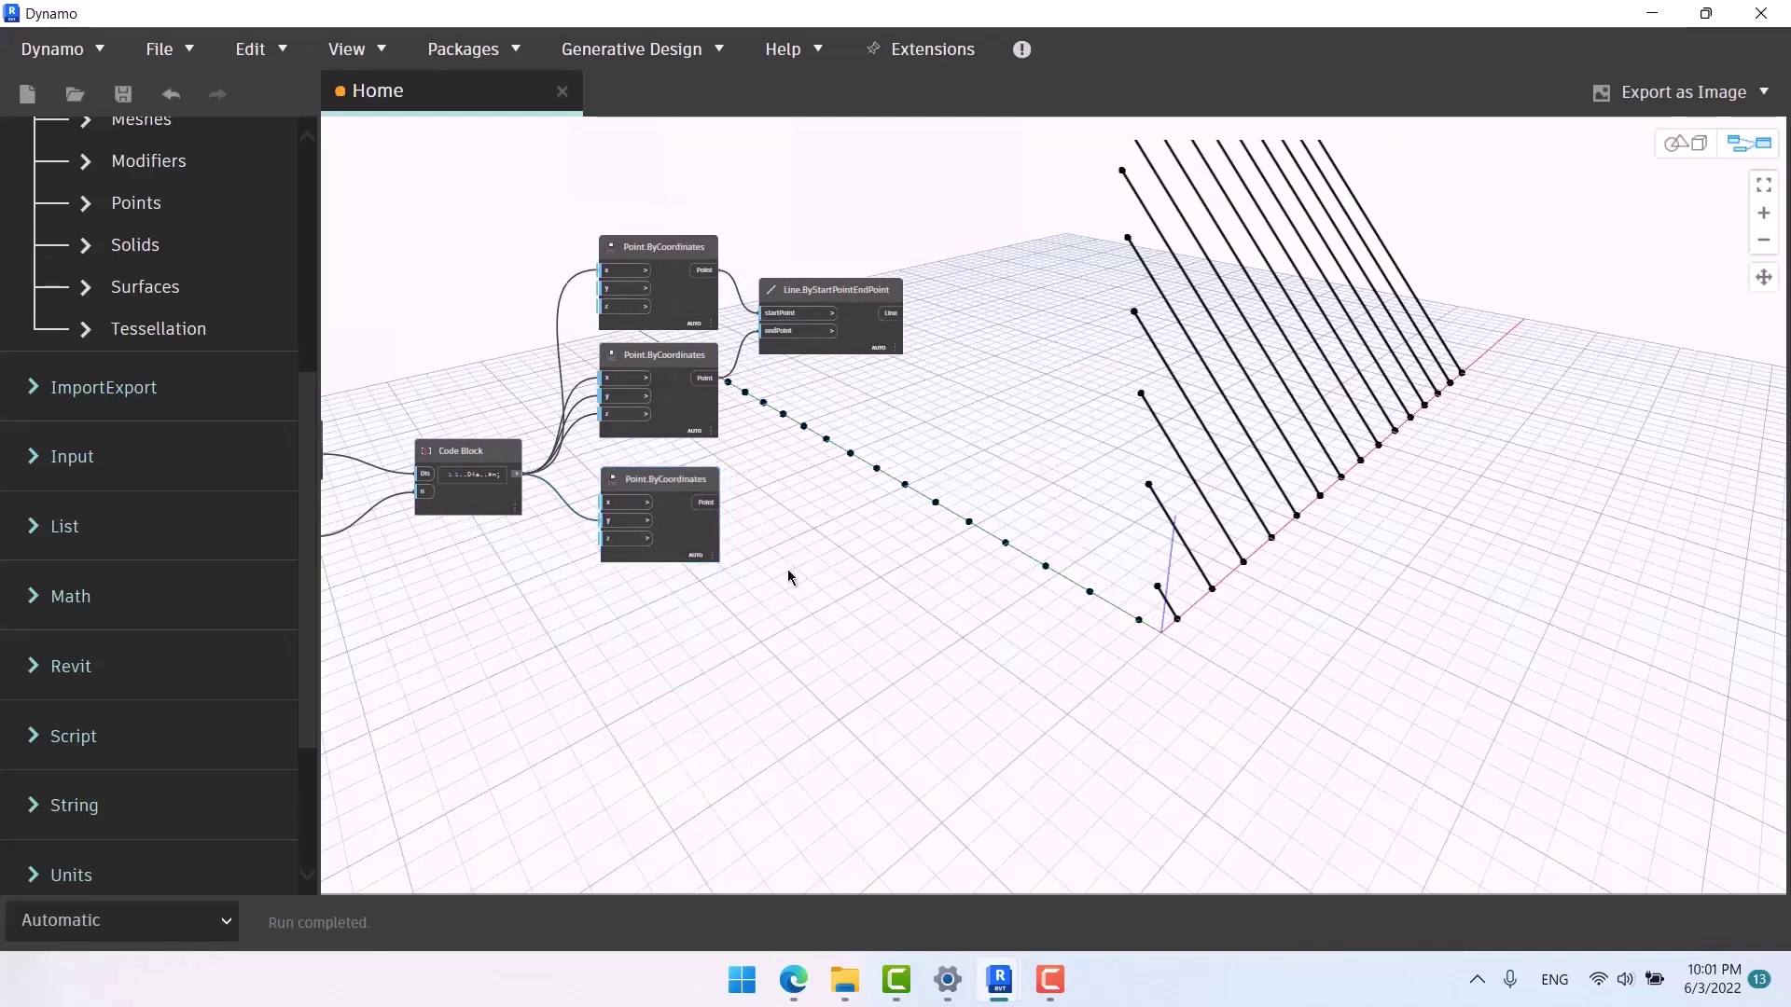
middle_click_drag(788, 569, 763, 552)
Duplicate the Line.ByStartPointEndPoint node and place the copy beneath the original.
left_click(804, 288)
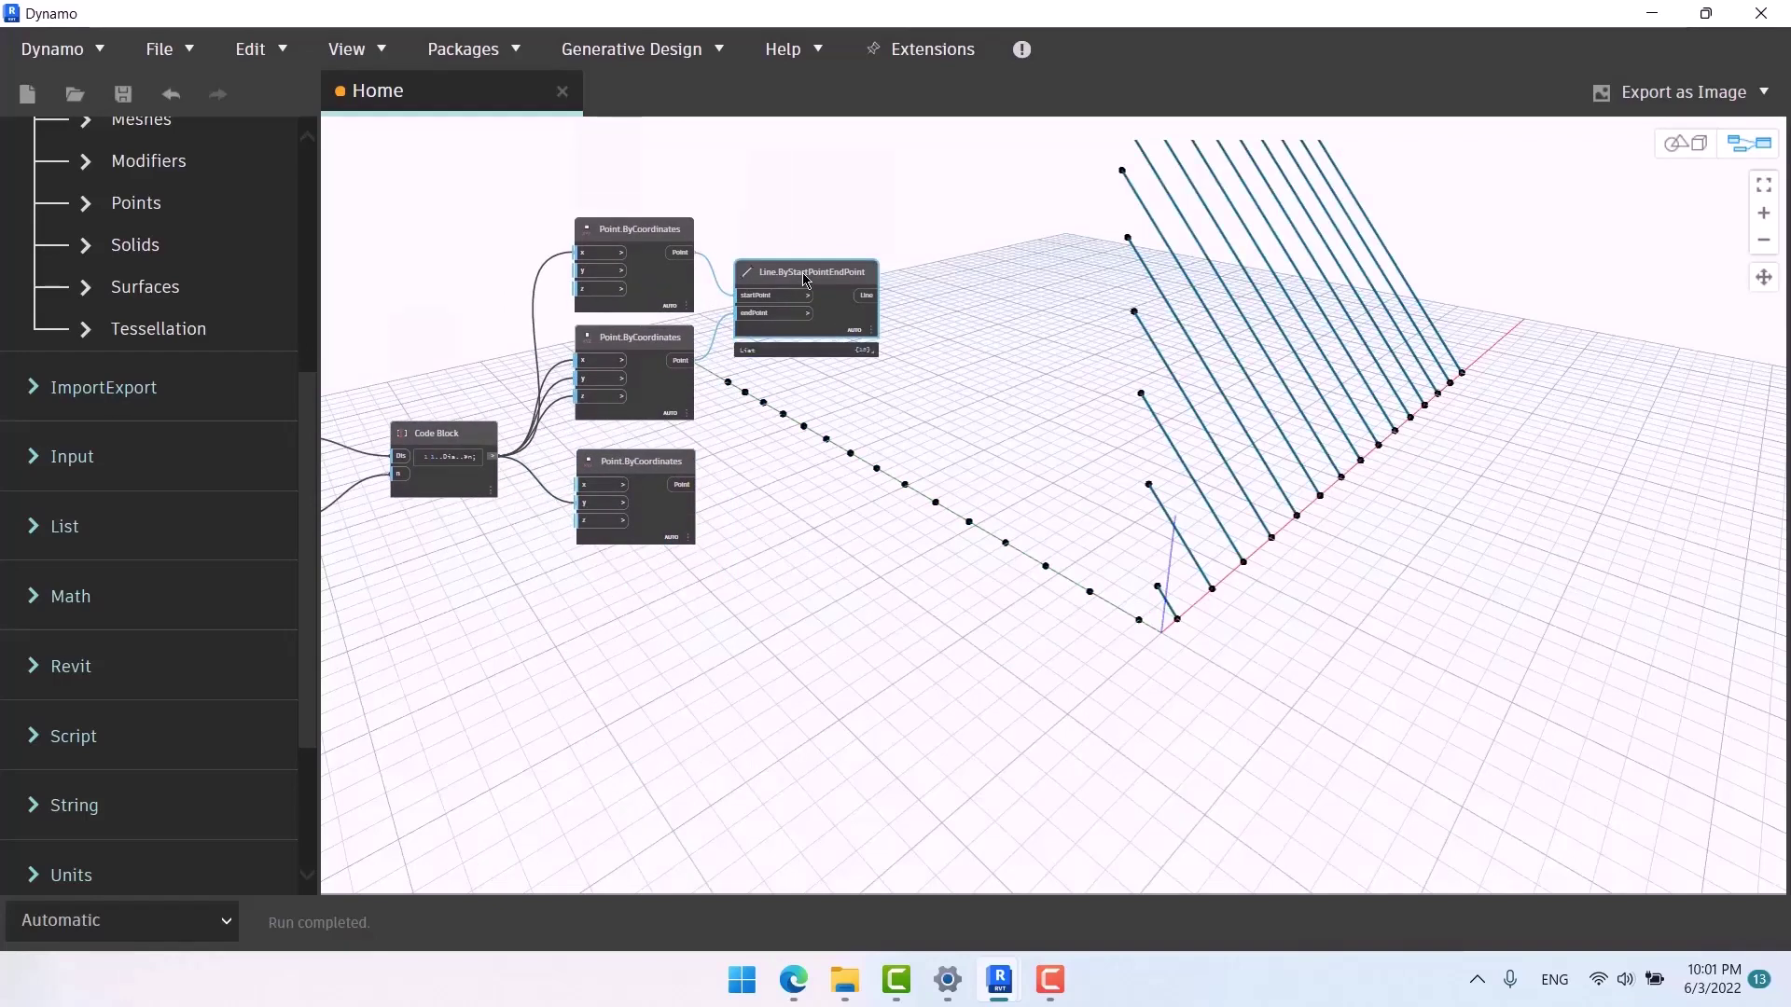
key("ctrl+c")
key("ctrl+v")
left_click_drag(970, 295, 821, 388)
left_click(670, 340)
middle_click_drag(884, 487, 884, 637)
Examine in the 3D preview which points the first and second Point.ByCoordinates nodes generate.
key("ctrl+b")
middle_click_drag(1198, 390, 1252, 539)
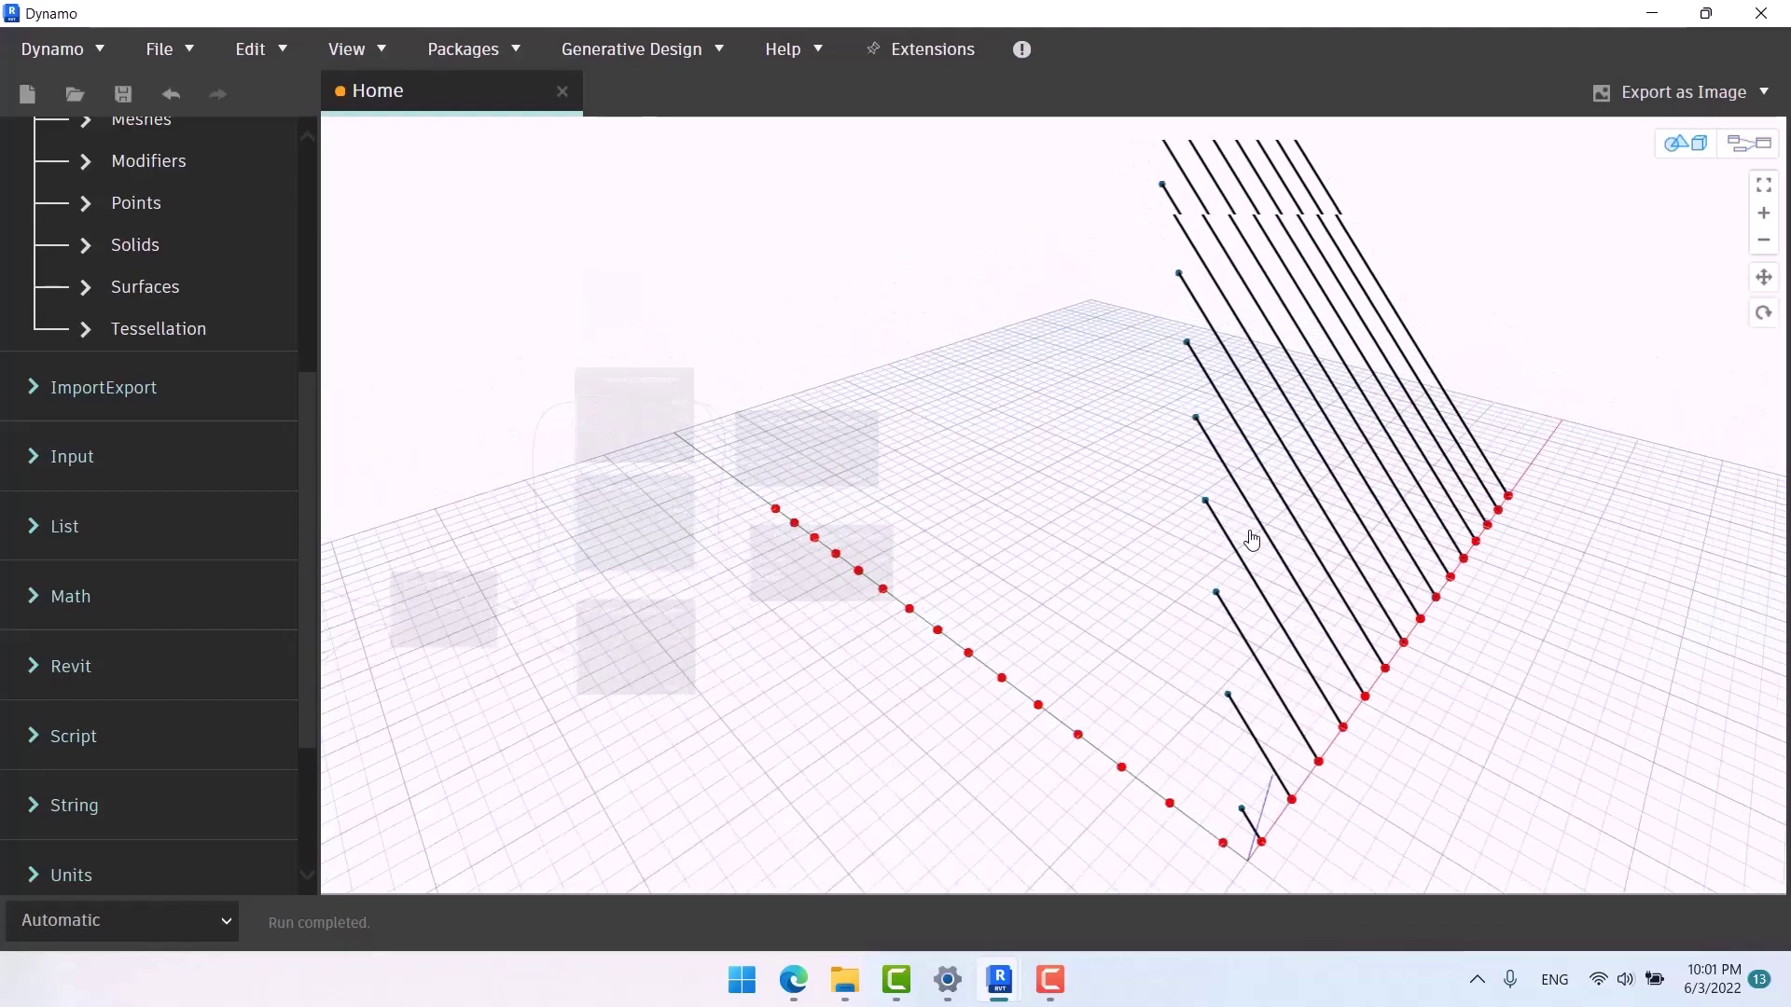
scroll(1252, 543, "down", 4)
right_click_drag(1229, 511, 1280, 561)
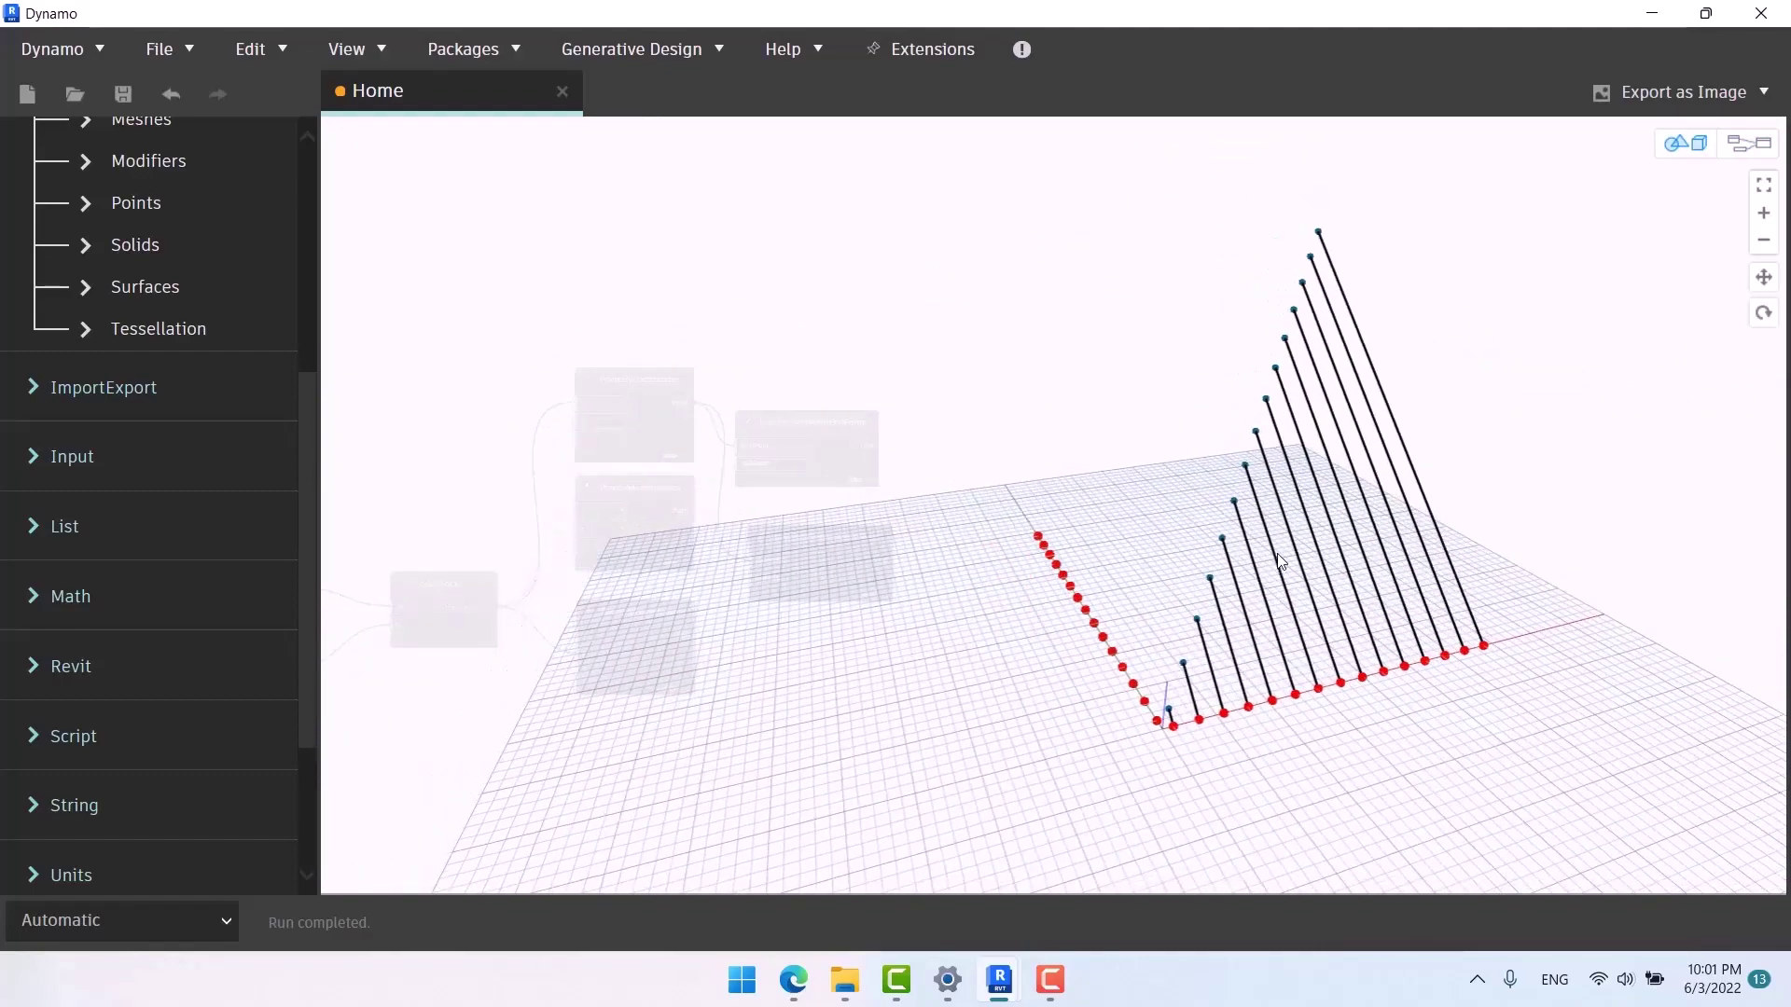
key("ctrl+b")
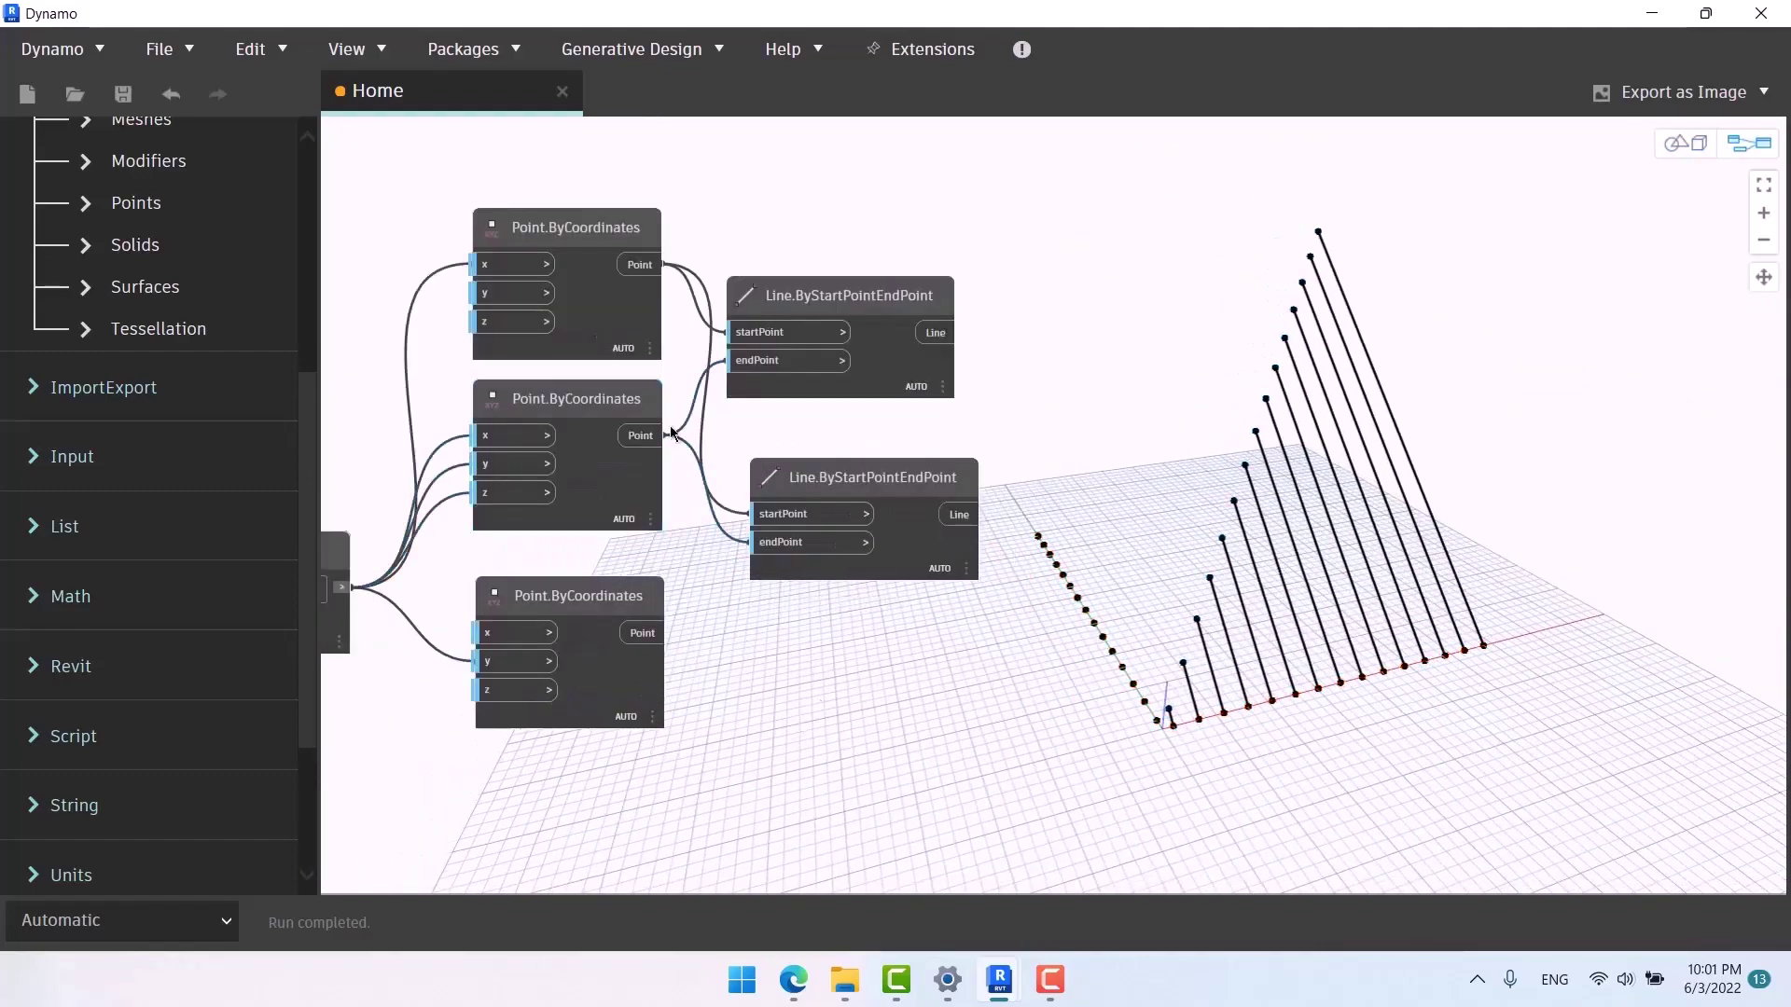
left_click(1168, 714)
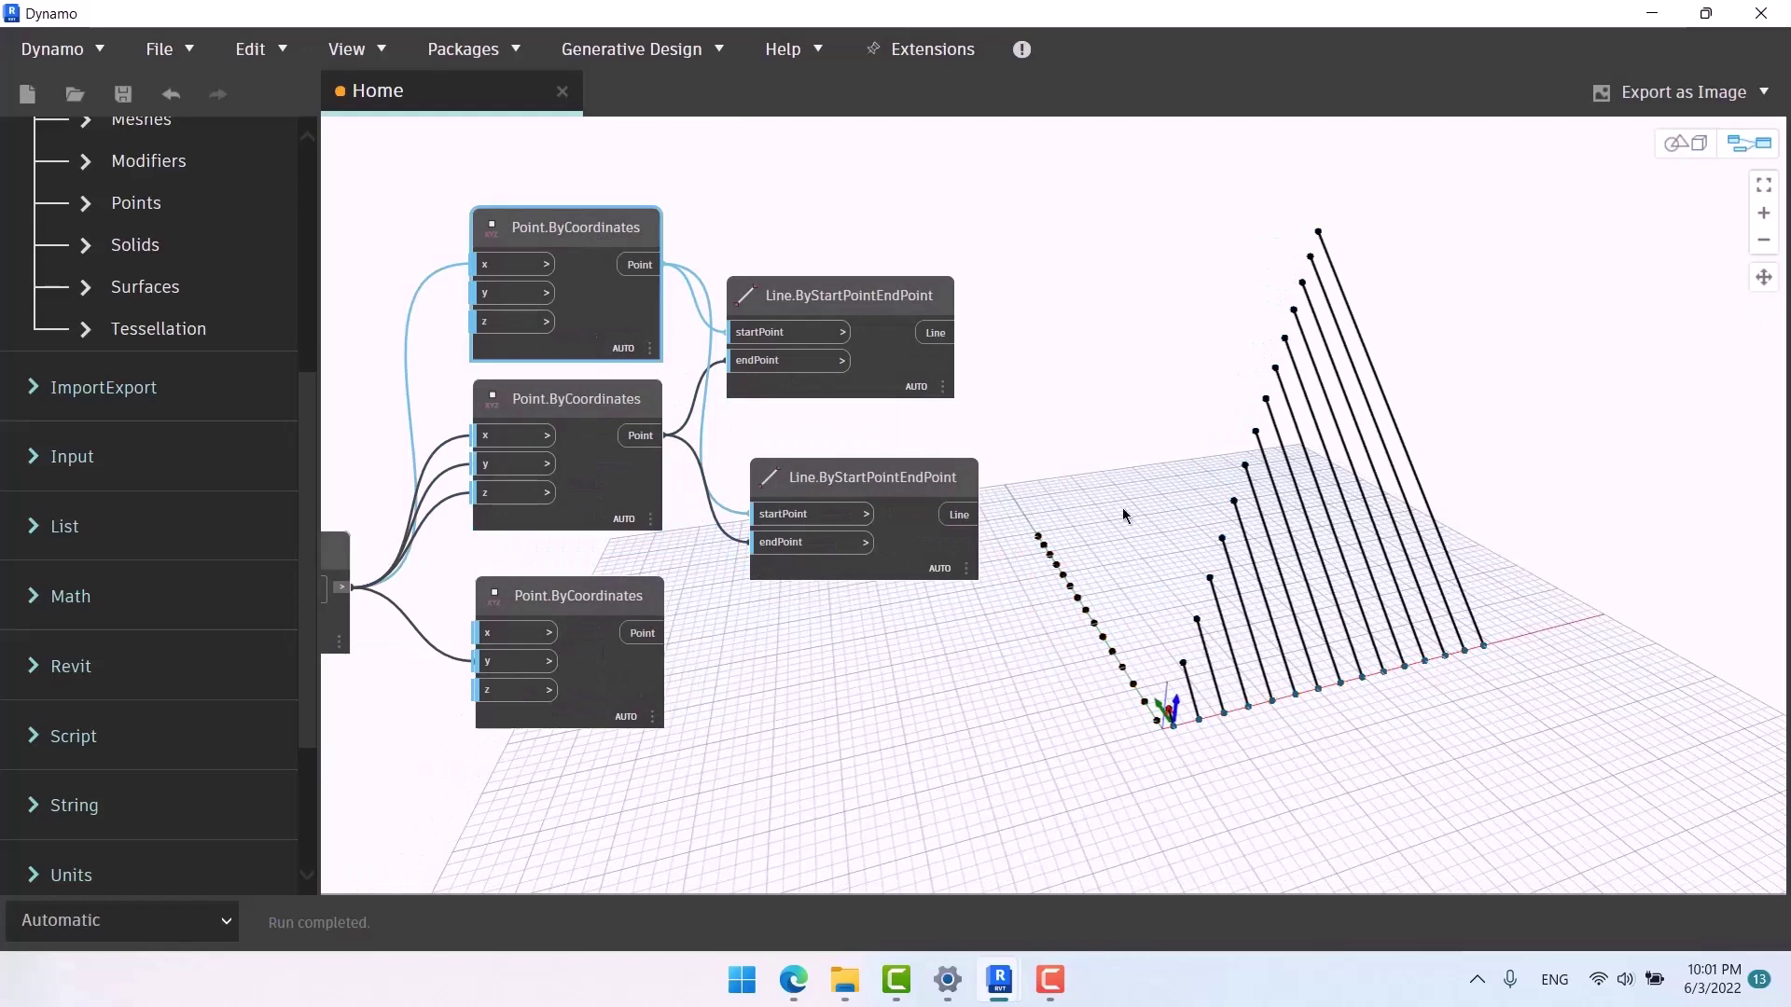
left_click(747, 161)
left_click(567, 398)
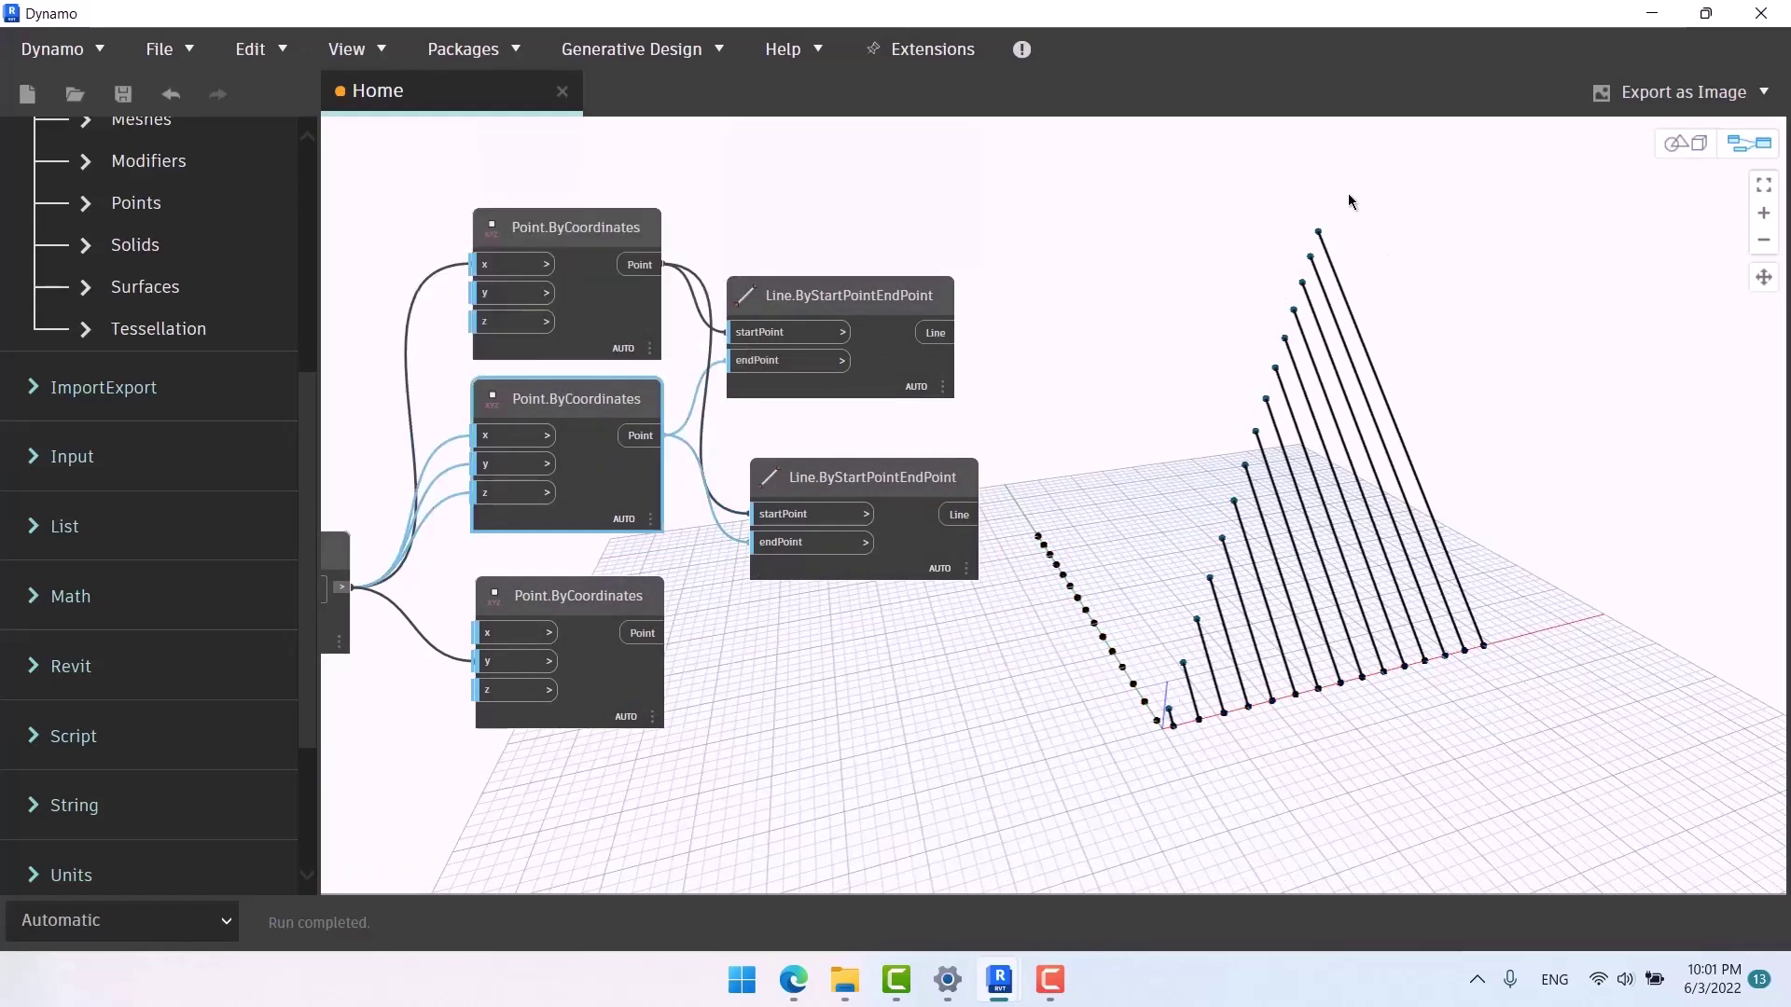
mouse_move(646, 446)
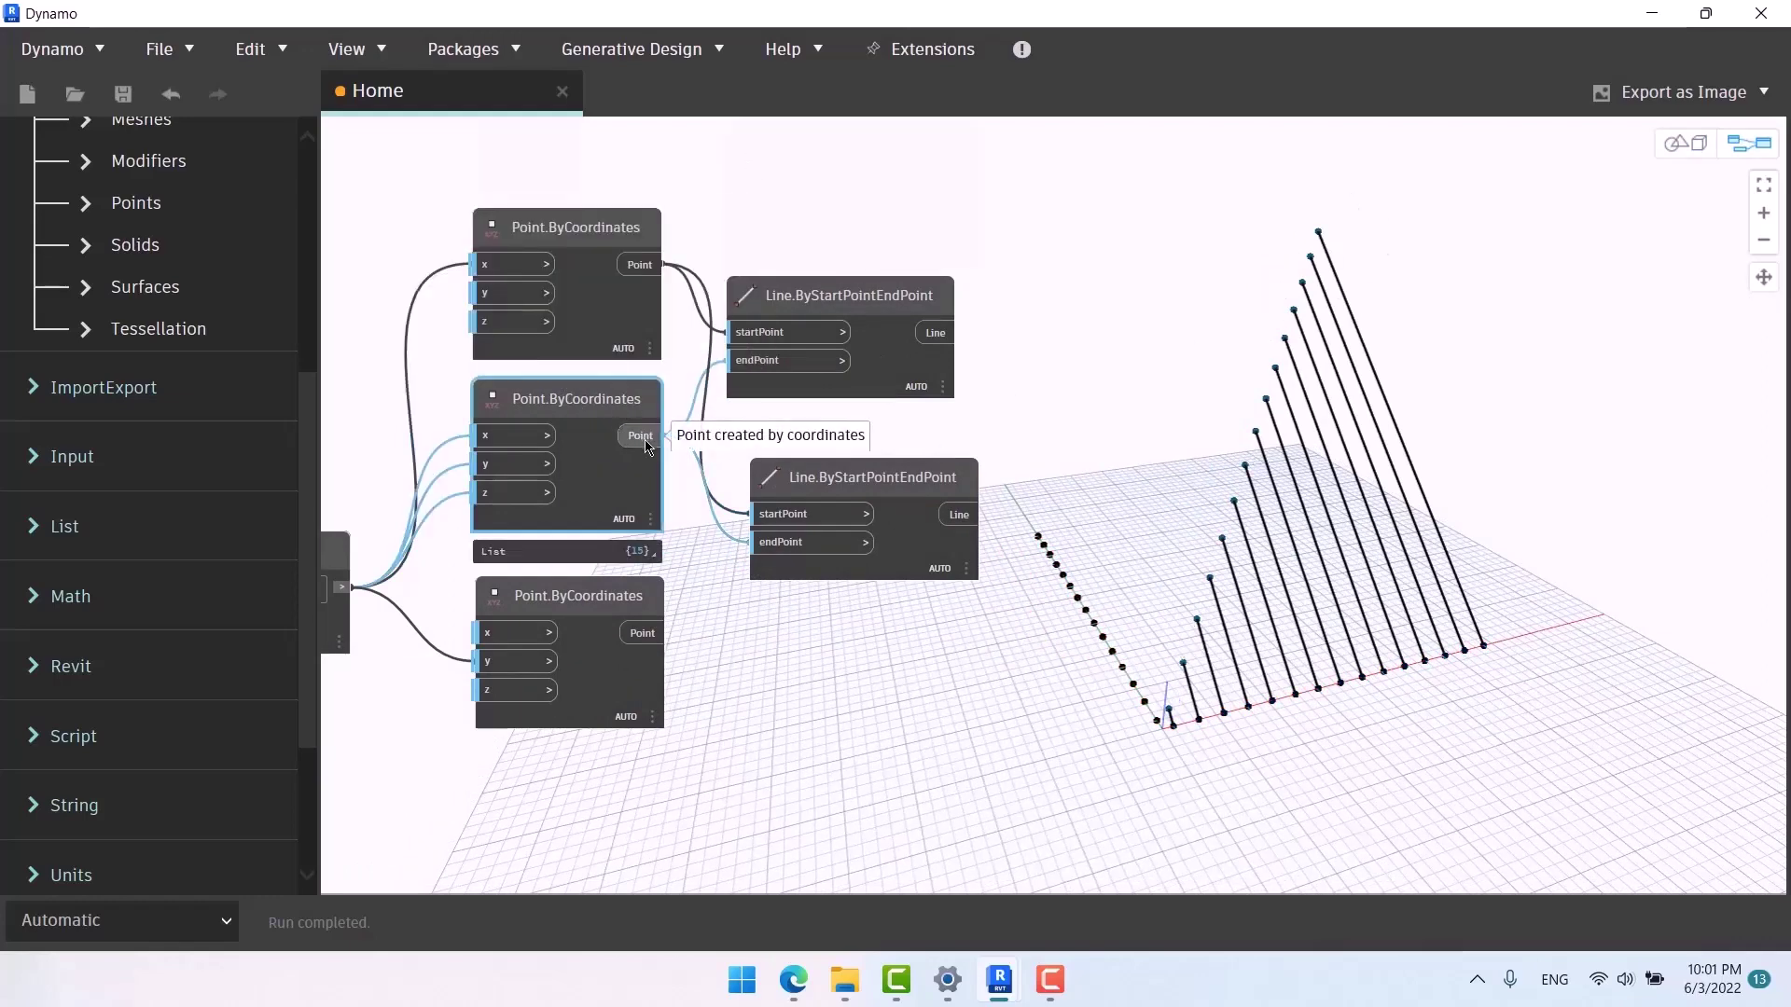
Shift the second Point.ByCoordinates node slightly aside and connect the third one's Point output to startPoint of the copied line node.
left_click_drag(621, 401, 592, 399)
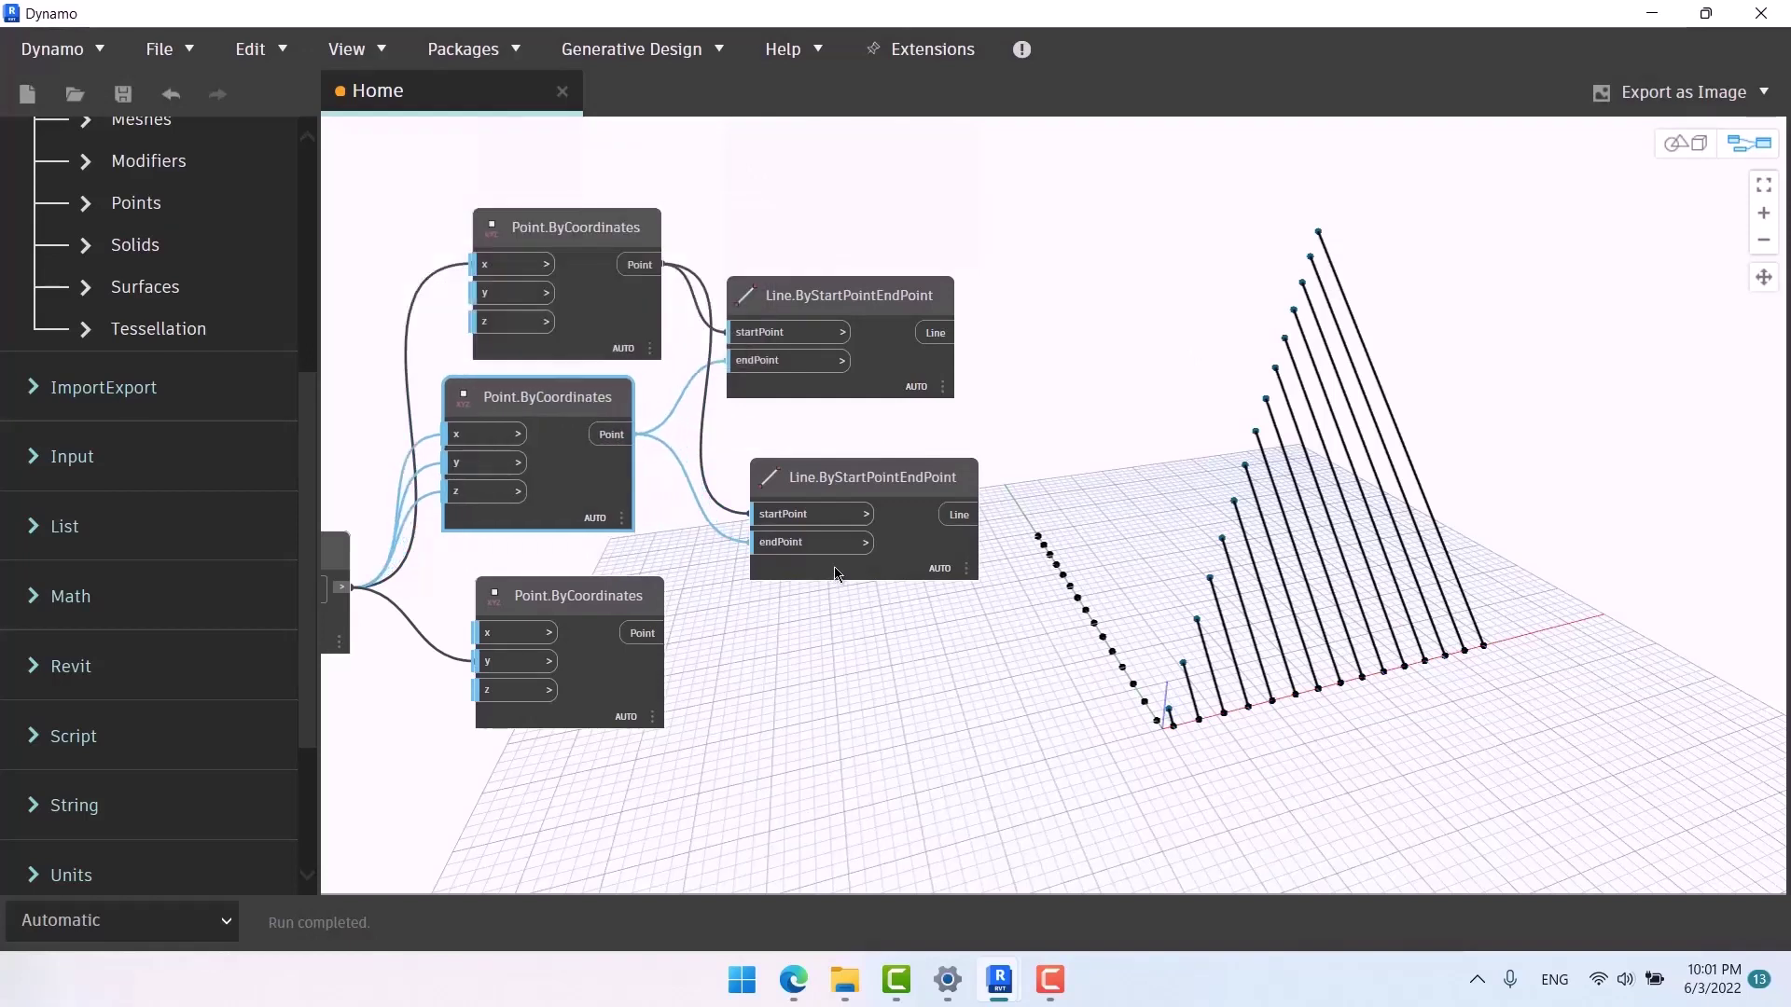
left_click(656, 634)
left_click(768, 520)
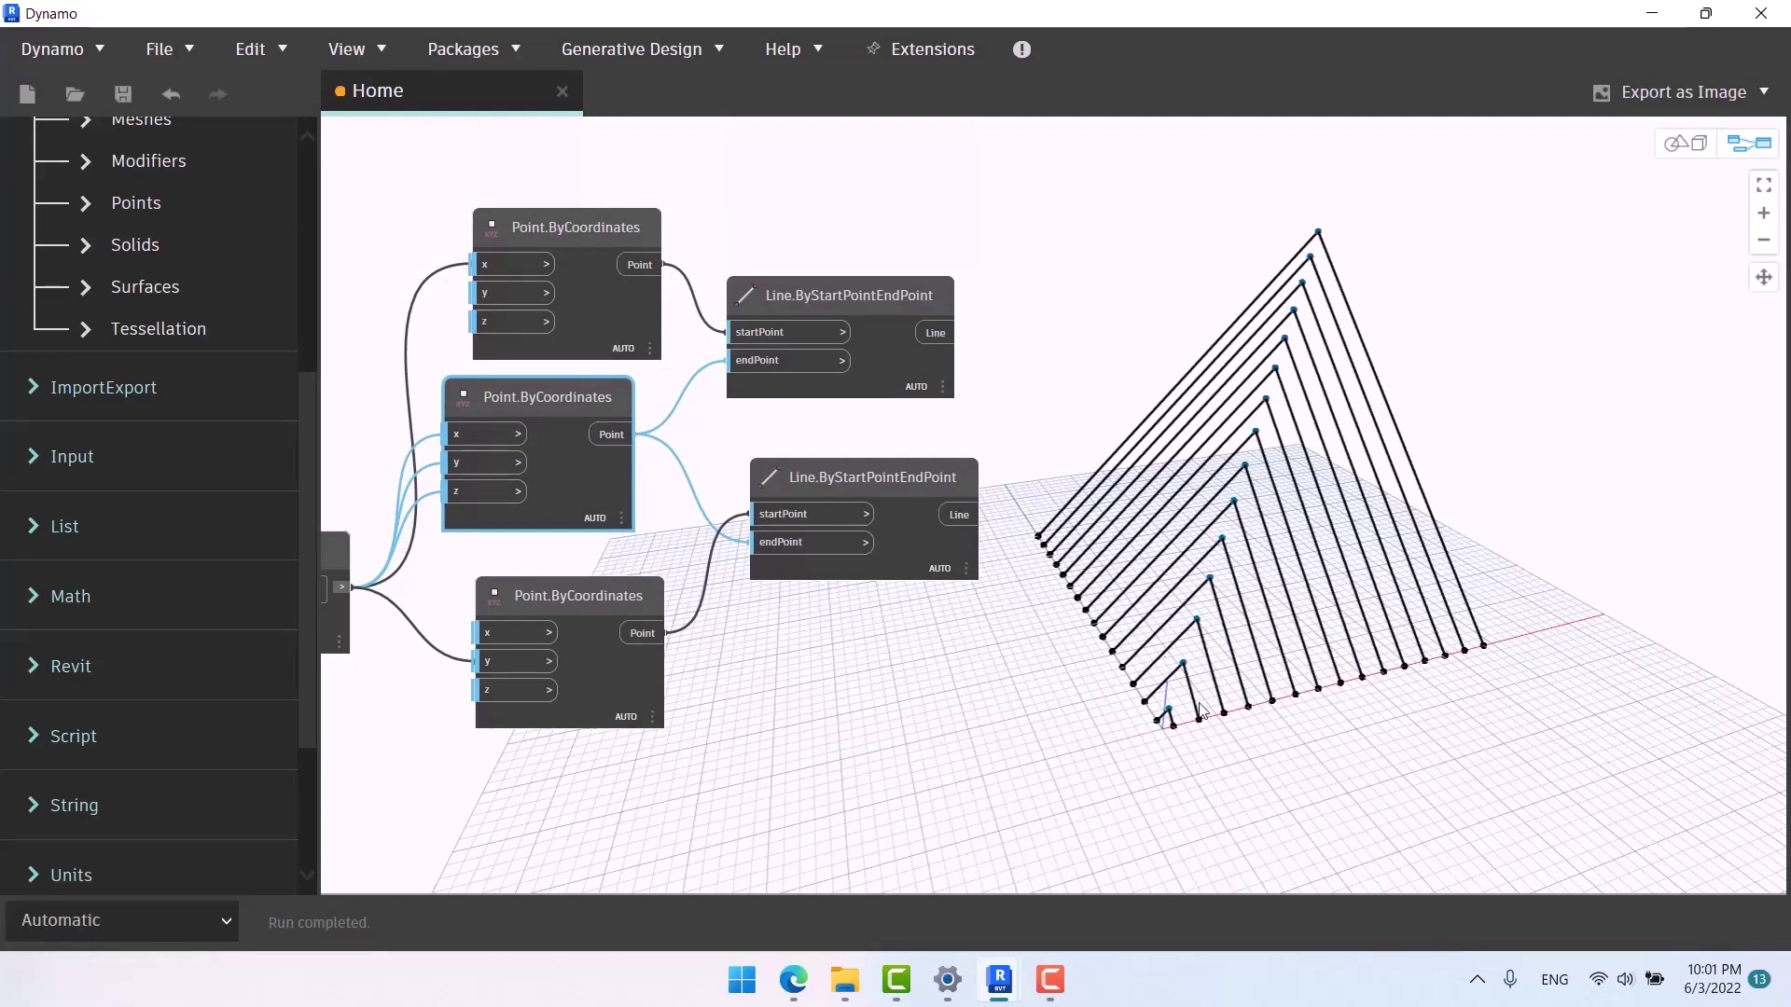
Stack the count slider (تعداد) directly beneath the length slider (طول) and move both closer to the Code Block.
scroll(1464, 224, "down", 6)
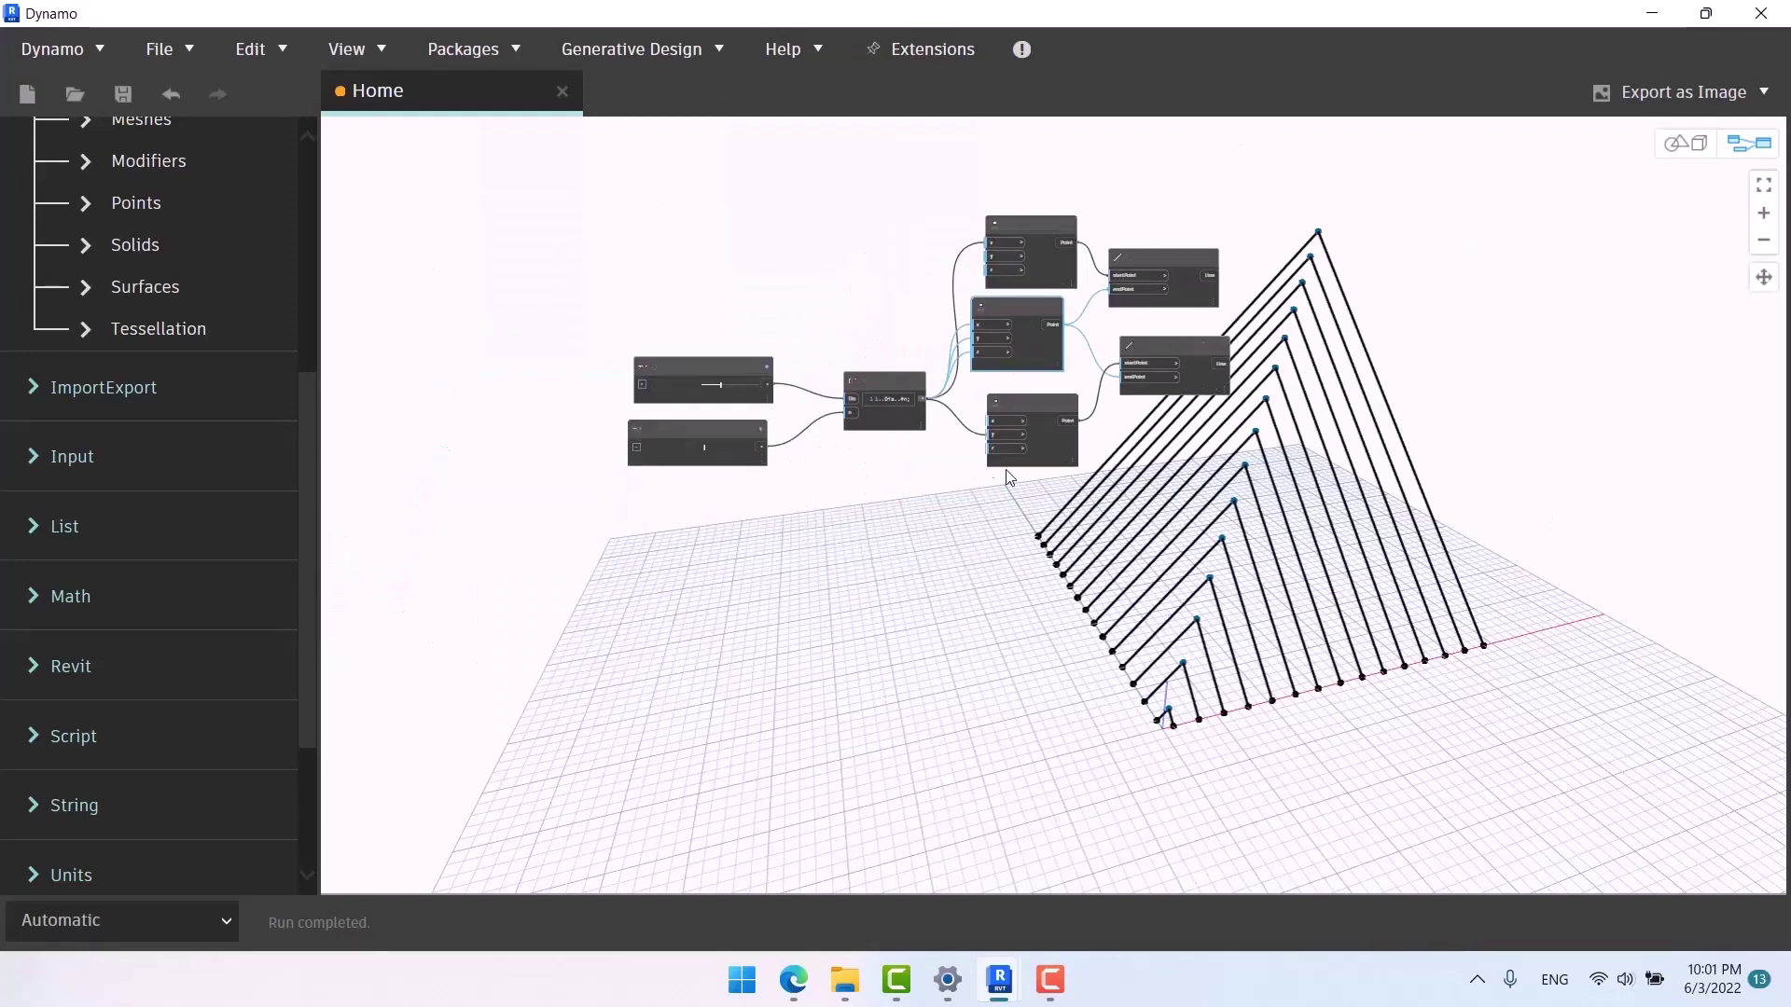
middle_click_drag(993, 467, 1575, 375)
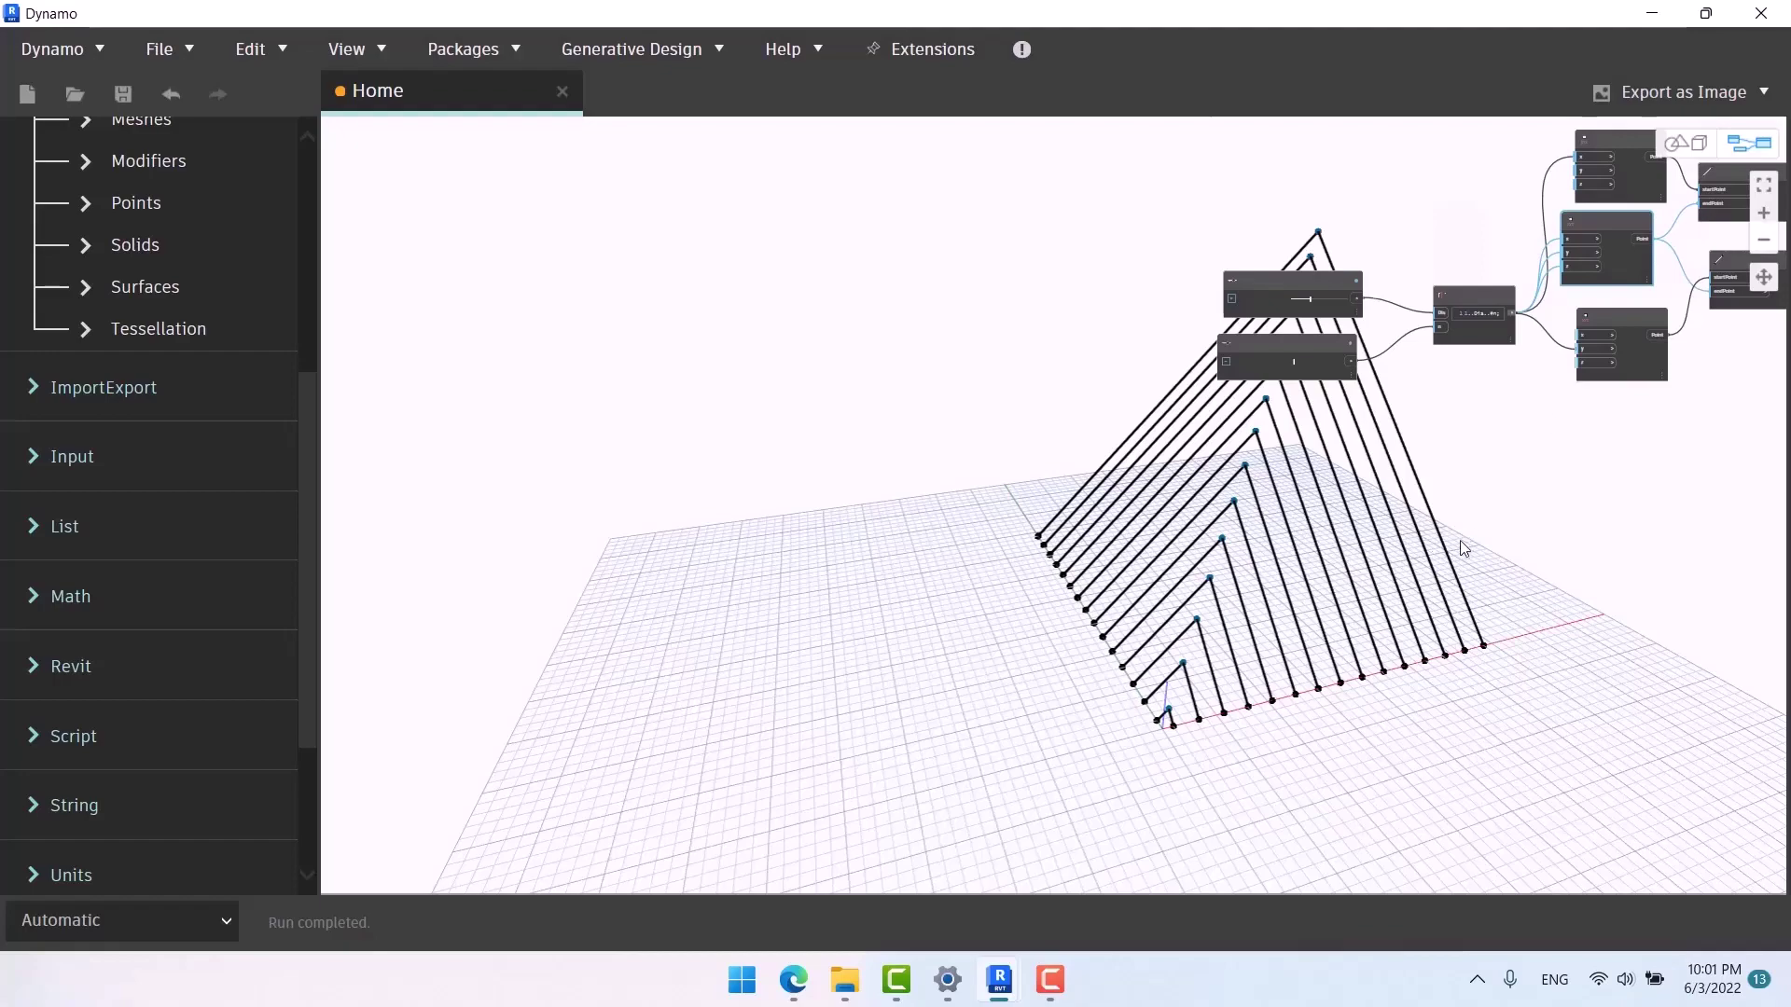
key("ctrl+b")
middle_click_drag(1460, 541, 982, 540)
right_click_drag(983, 540, 1012, 567)
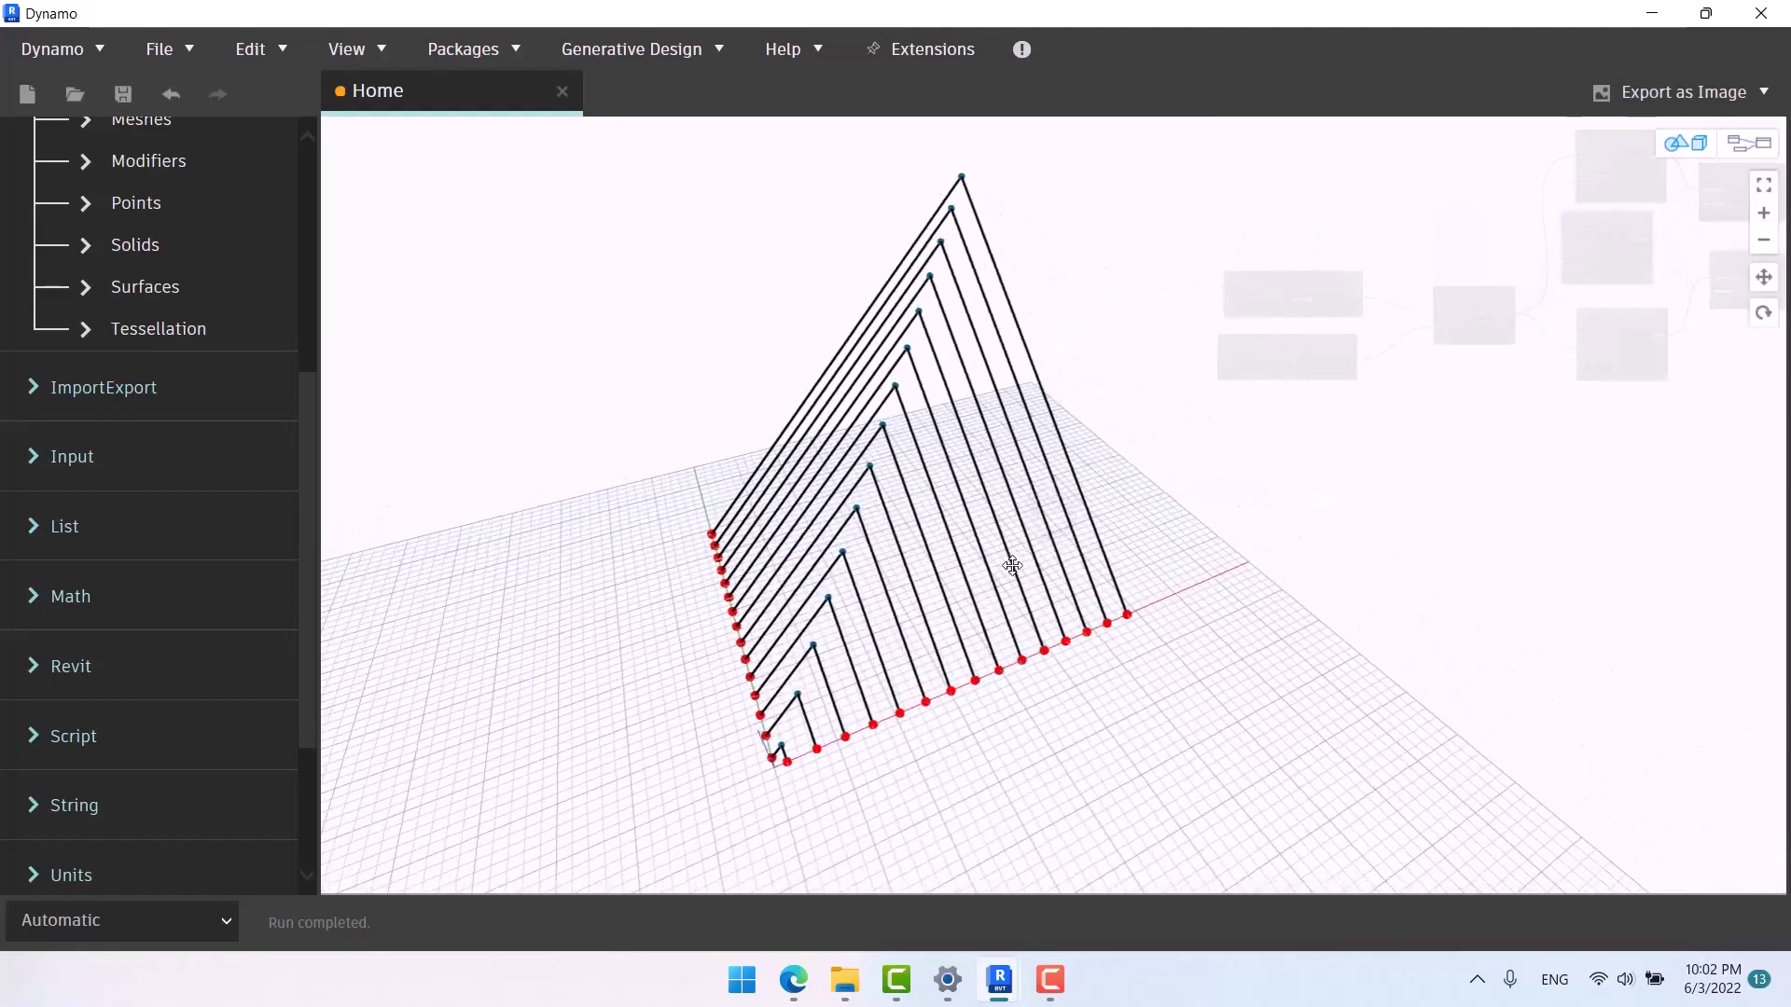
key("ctrl+b")
scroll(1275, 289, "up", 5)
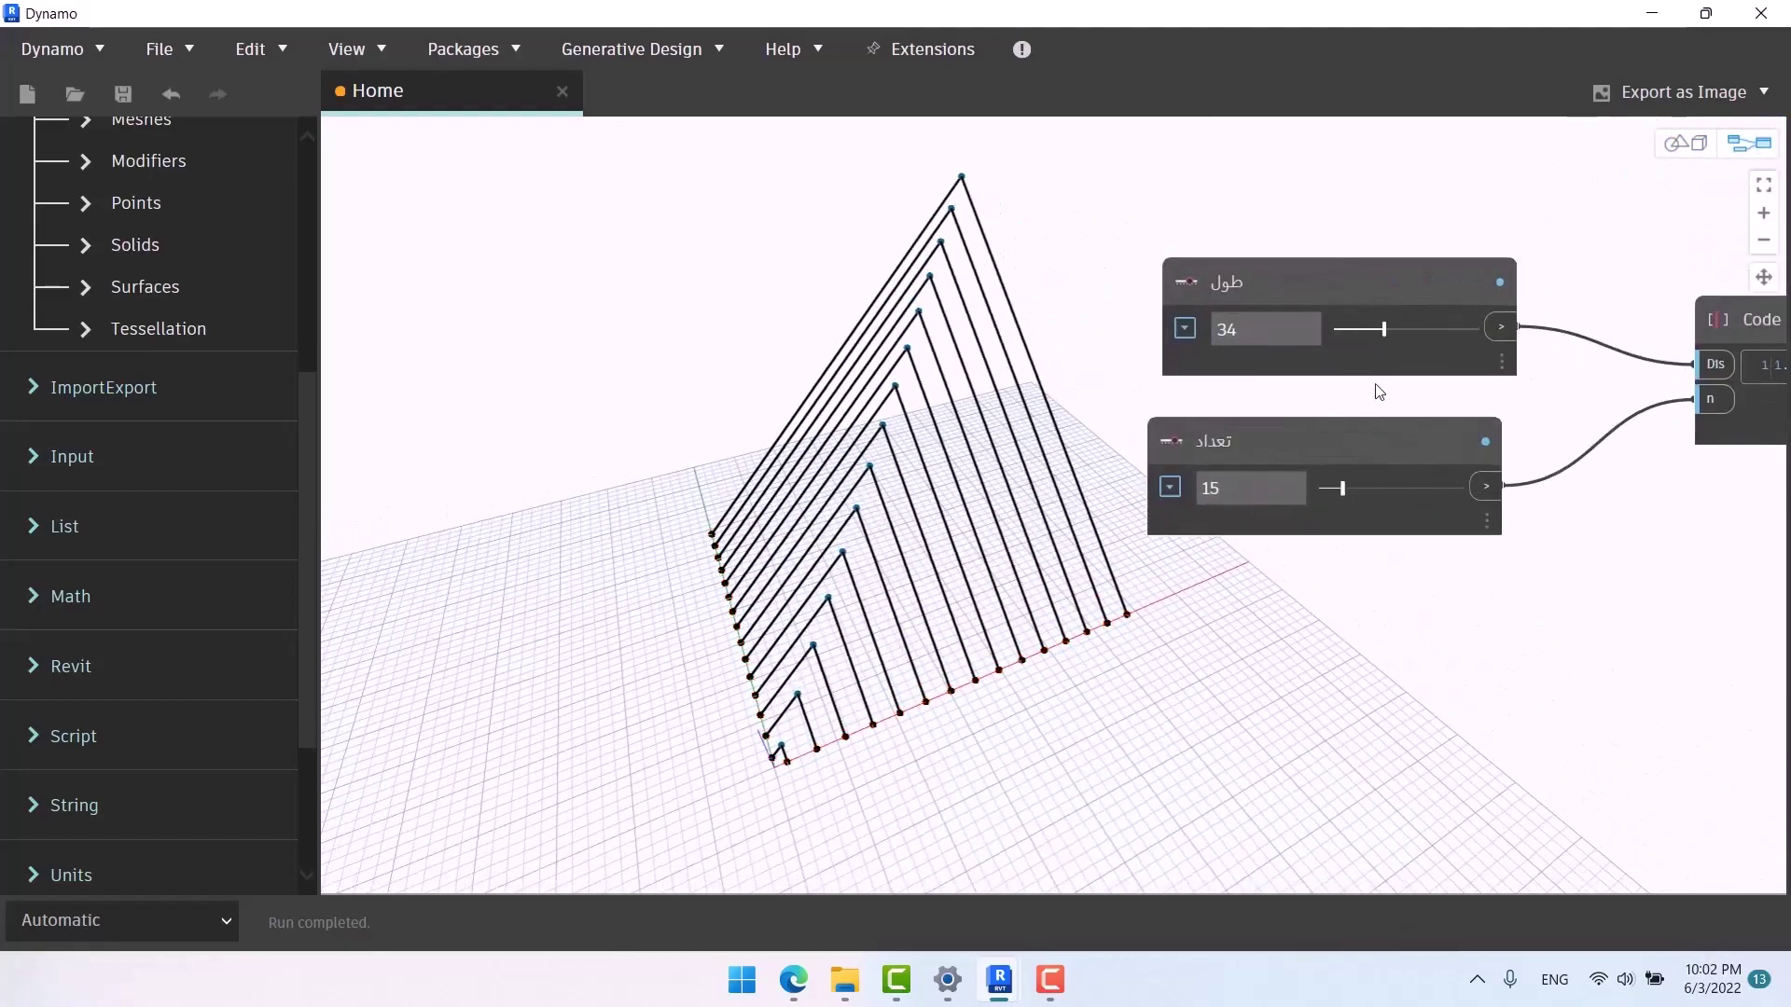
left_click_drag(1335, 451, 1347, 411)
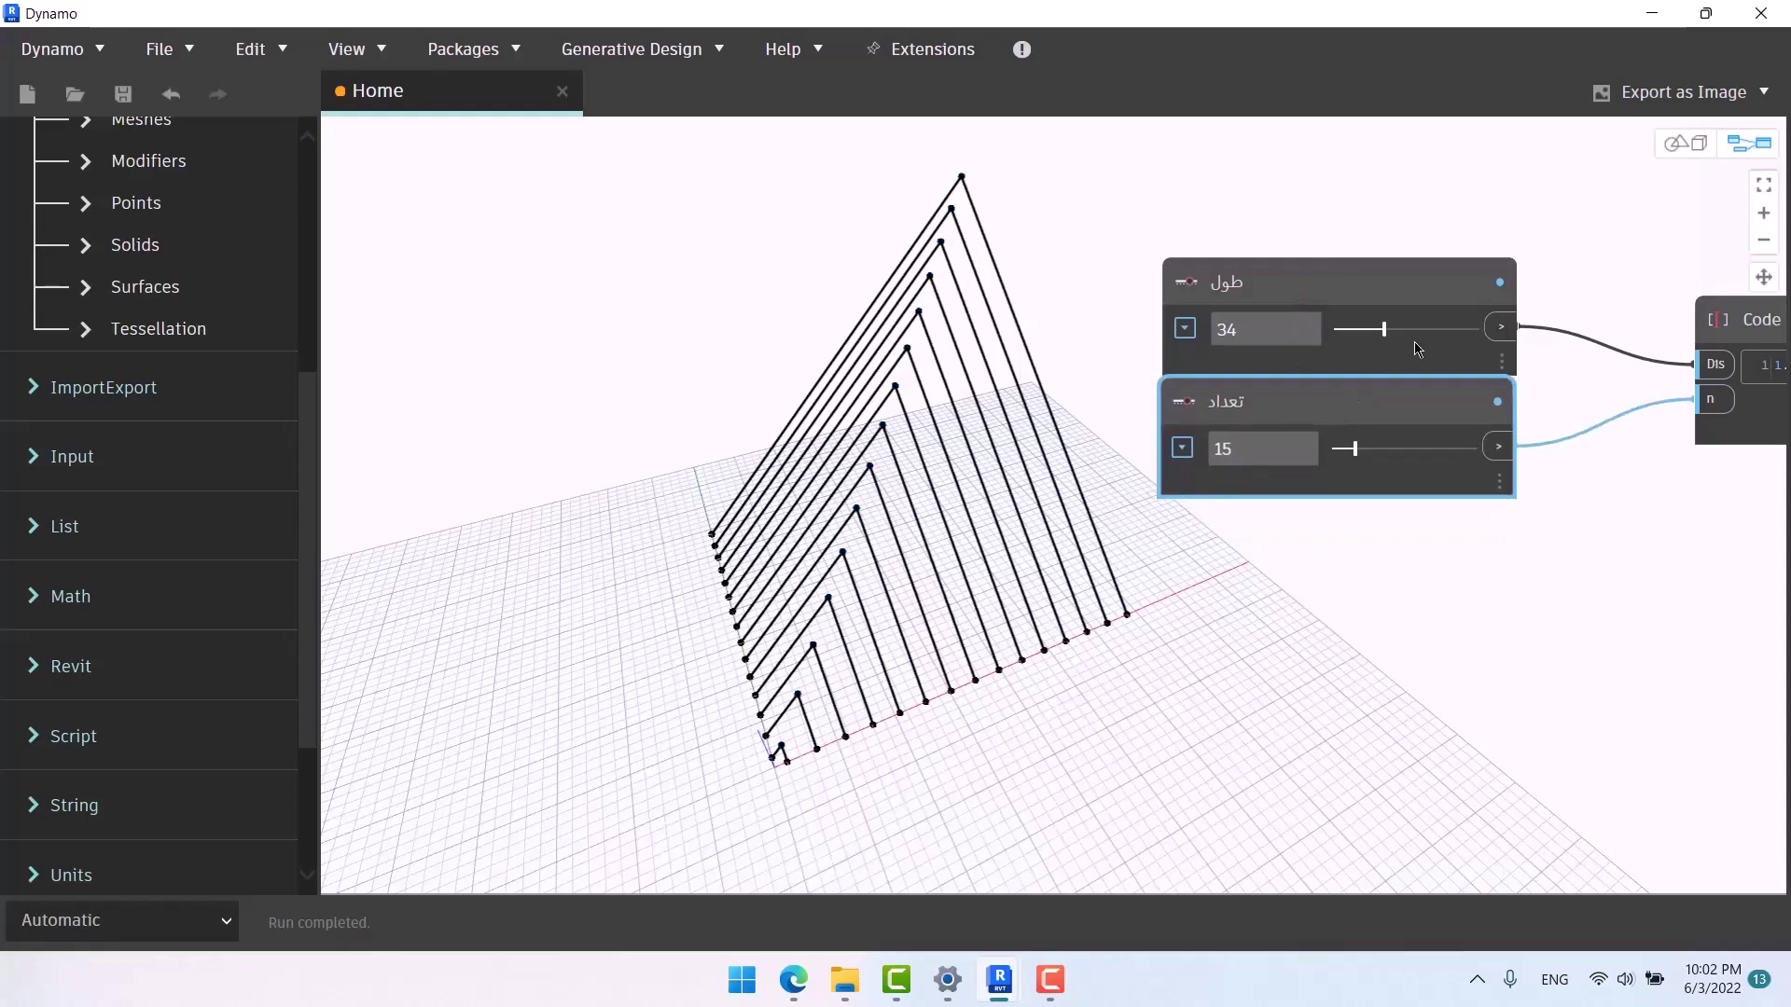
left_click(1343, 309, "shift")
left_click_drag(1364, 290, 1498, 321)
Set the count slider (تعداد) to 14 and the length slider (طول) to 30.
mouse_move(1471, 437)
left_mouse_down()
mouse_move(1527, 438)
mouse_move(1469, 438)
left_mouse_up()
mouse_move(1499, 319)
left_mouse_down()
mouse_move(1521, 320)
mouse_move(1496, 335)
left_mouse_up()
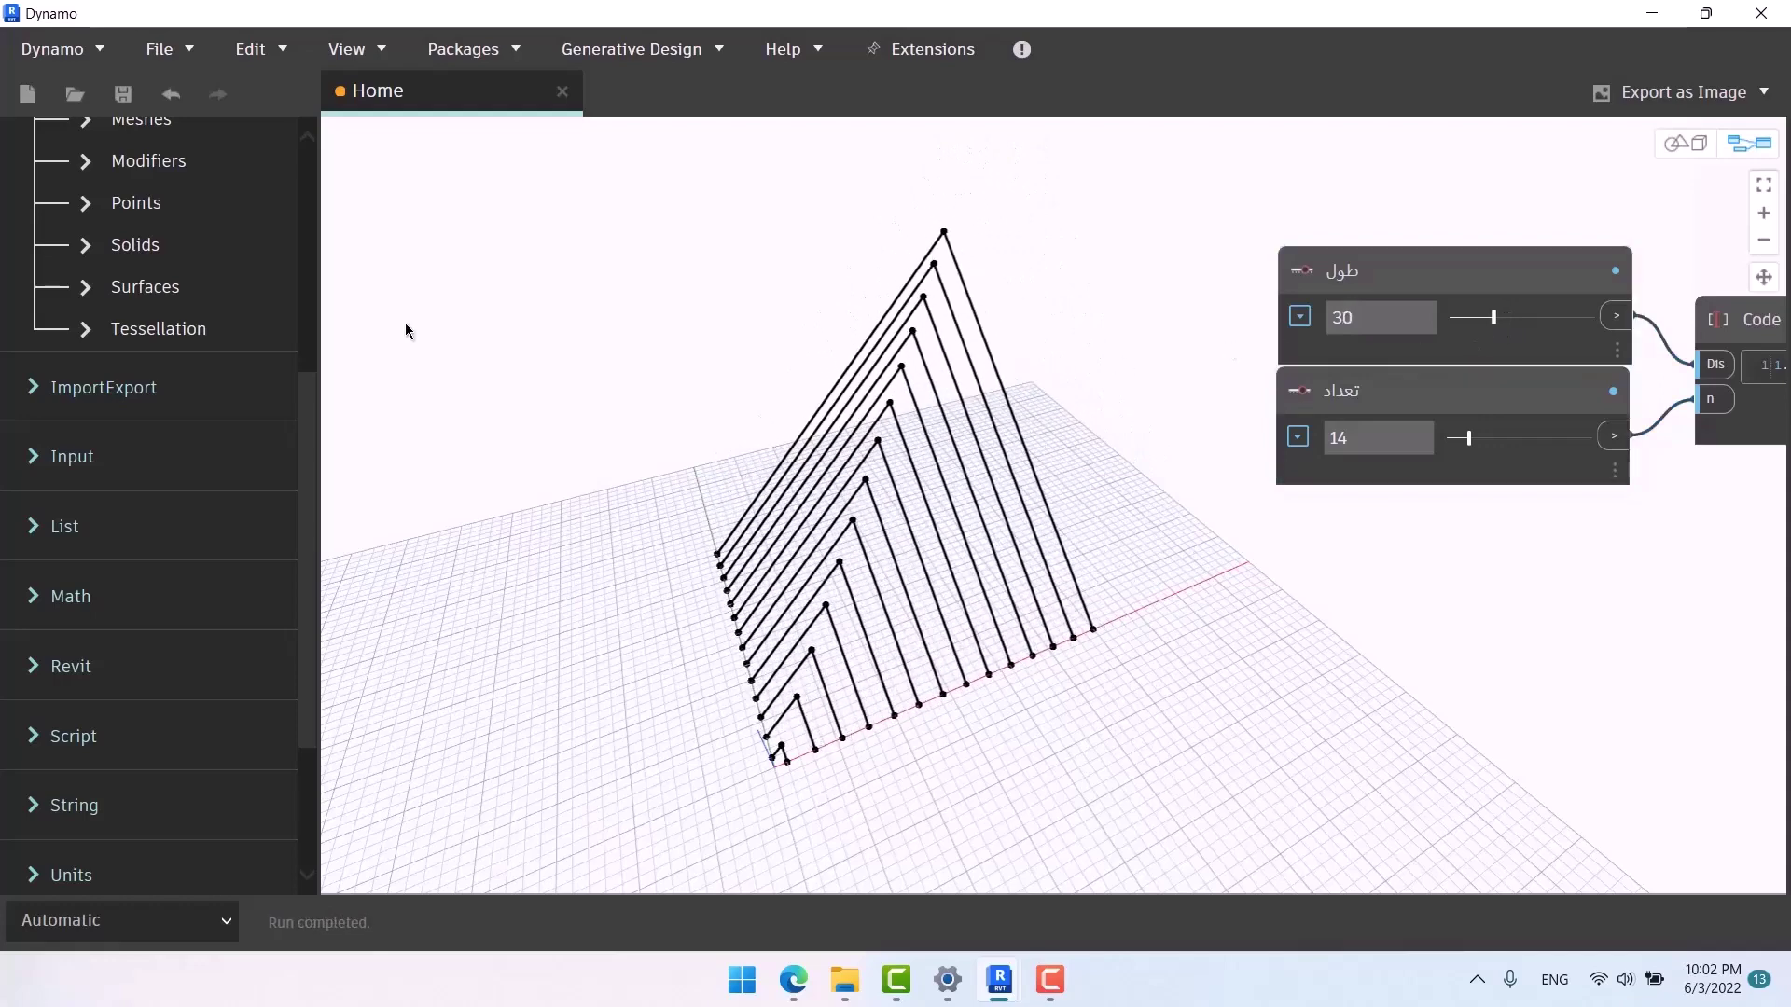
Review the finished graph and compare which set of lines each Line.ByStartPointEndPoint node generates in the 3D preview.
scroll(567, 375, "down", 5)
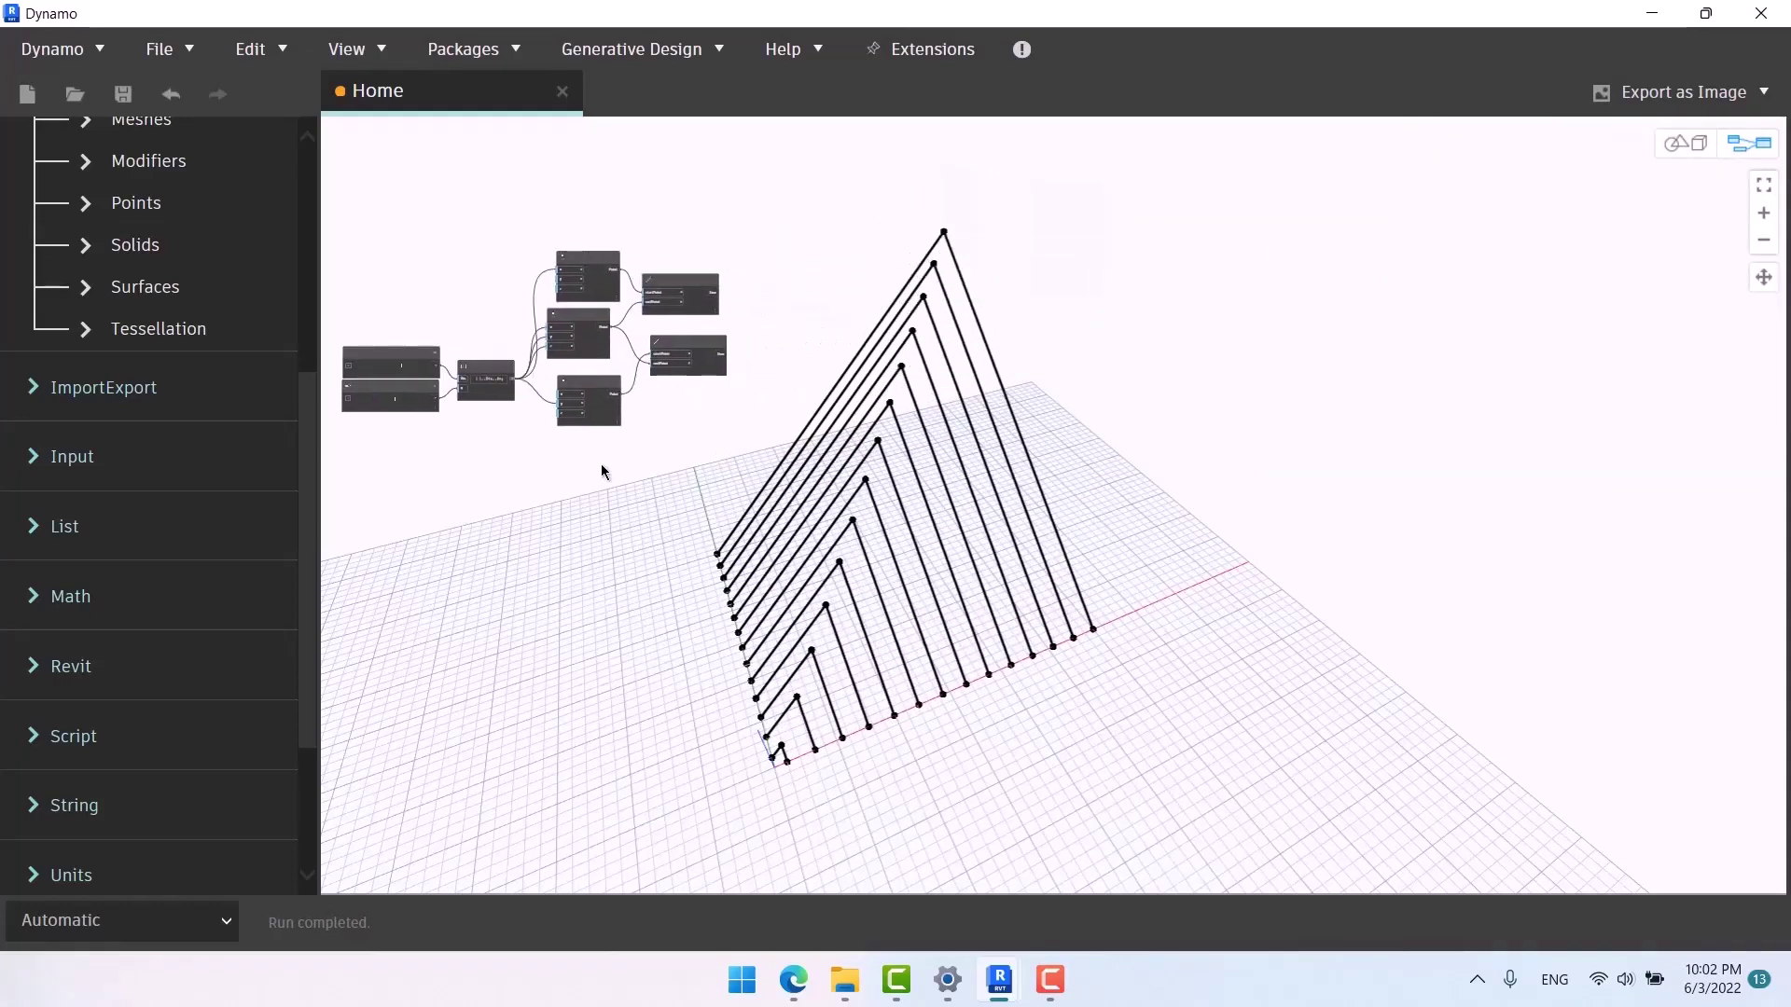
scroll(602, 472, "up", 5)
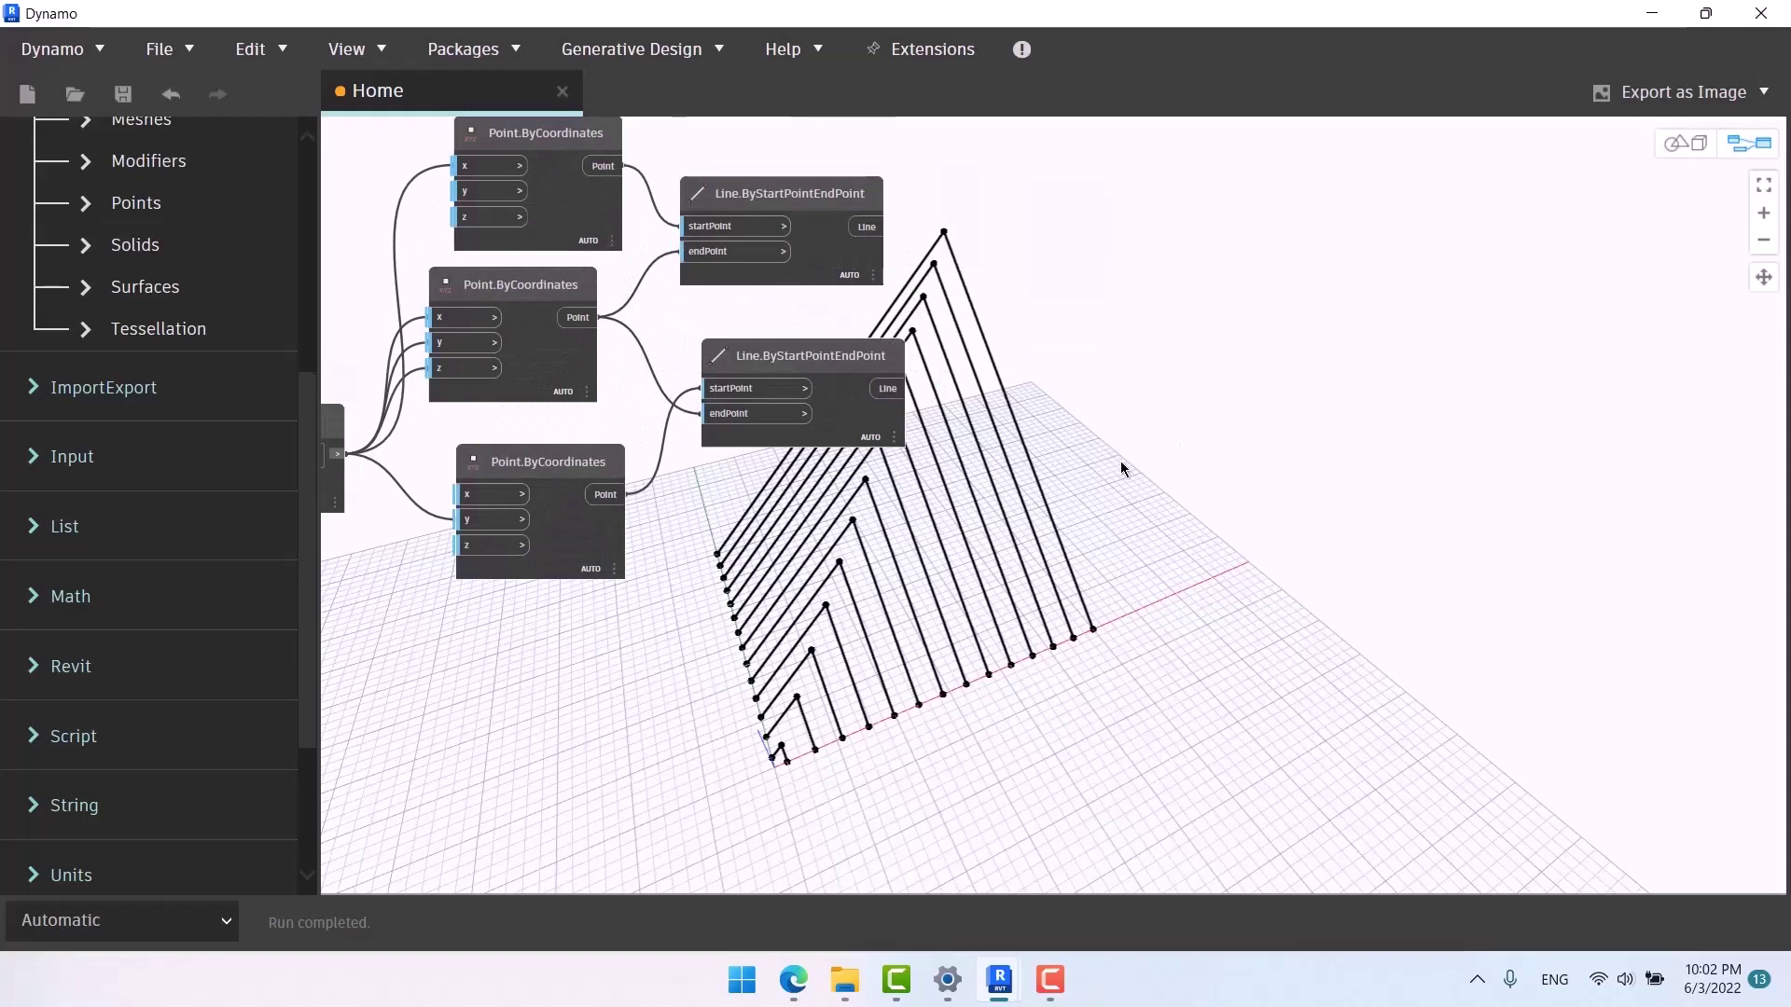
key("ctrl+b")
middle_click_drag(912, 548, 1223, 551)
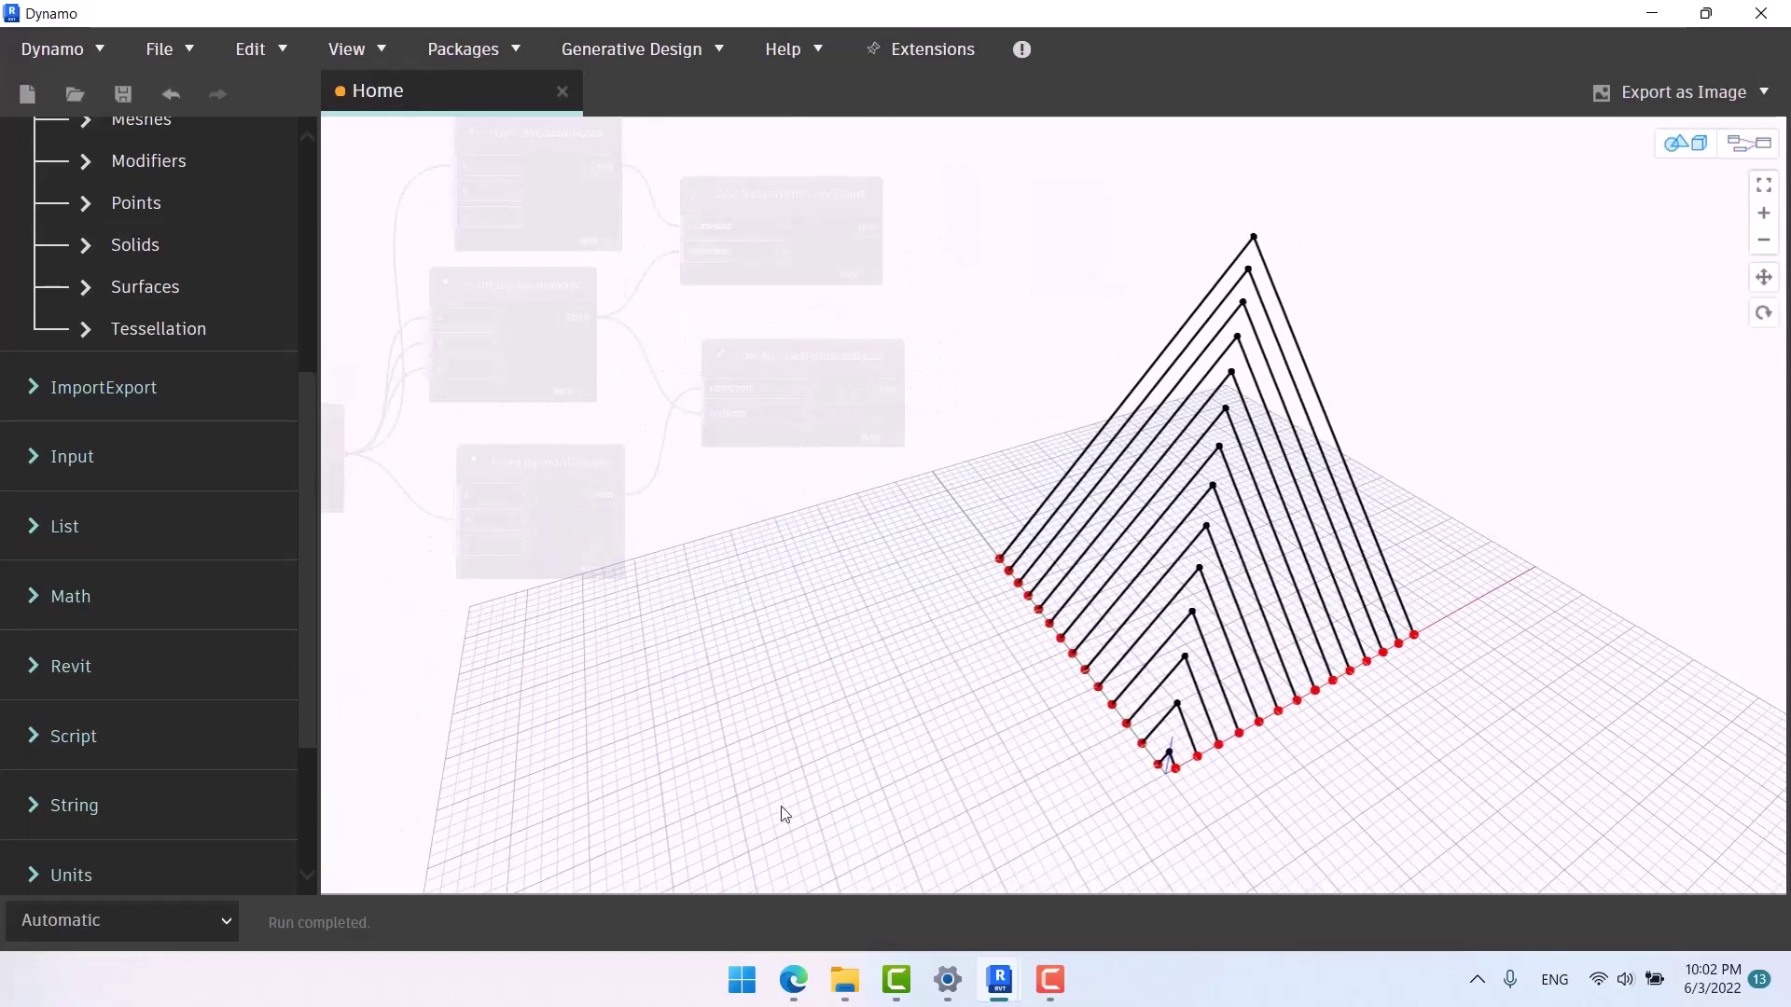
key("ctrl+b")
middle_click_drag(750, 620, 724, 697)
left_click(805, 282)
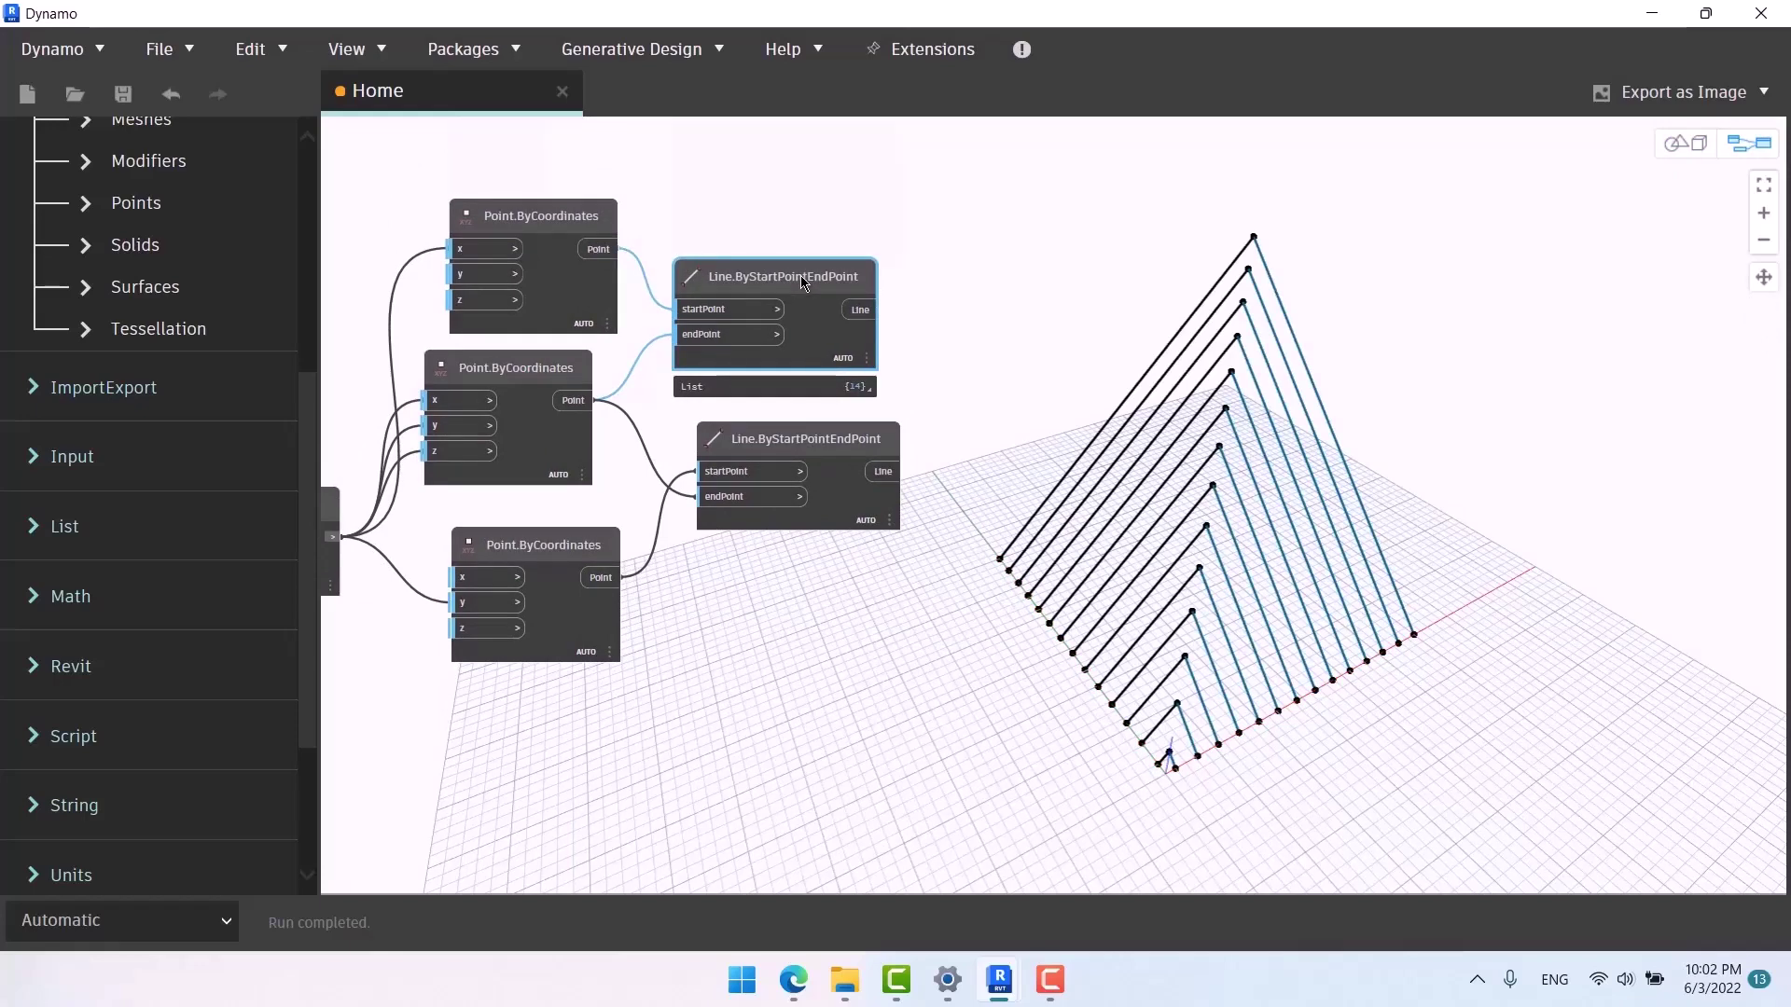
left_click(819, 453)
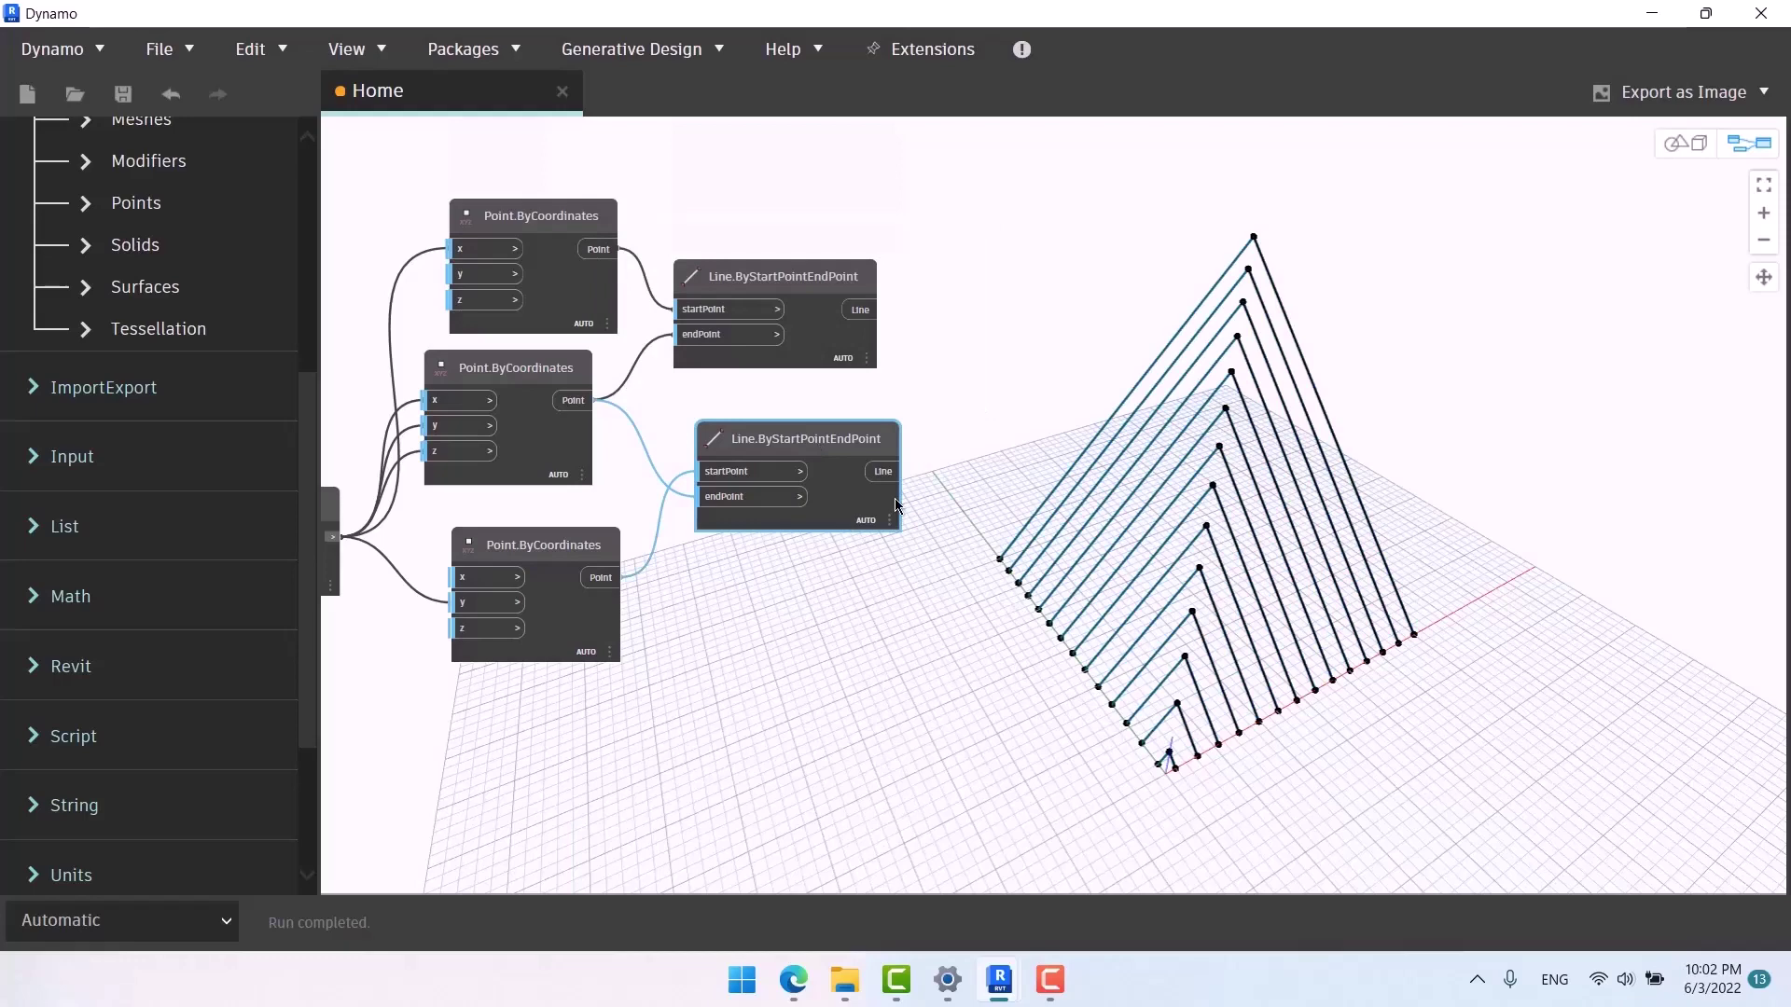
left_click(809, 277)
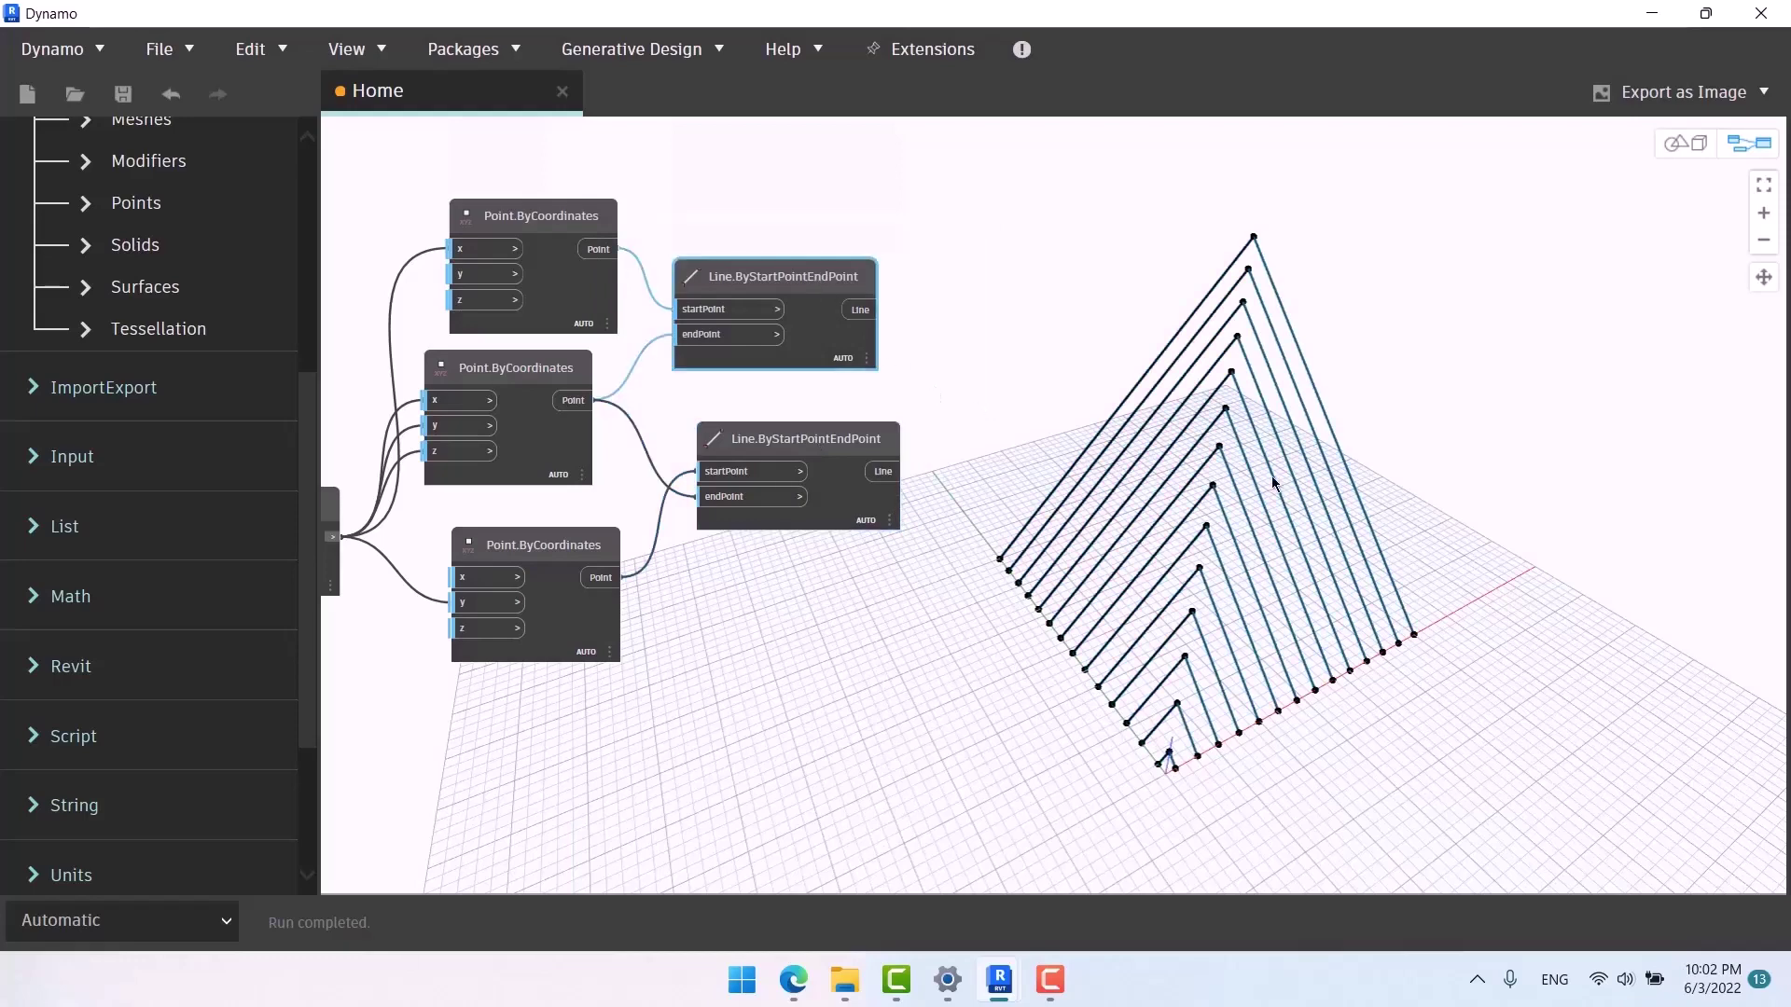
Move the first Line.ByStartPointEndPoint node up, away from its copy, and pin its output list preview.
middle_click_drag(840, 667, 788, 778)
left_click_drag(693, 397, 704, 210)
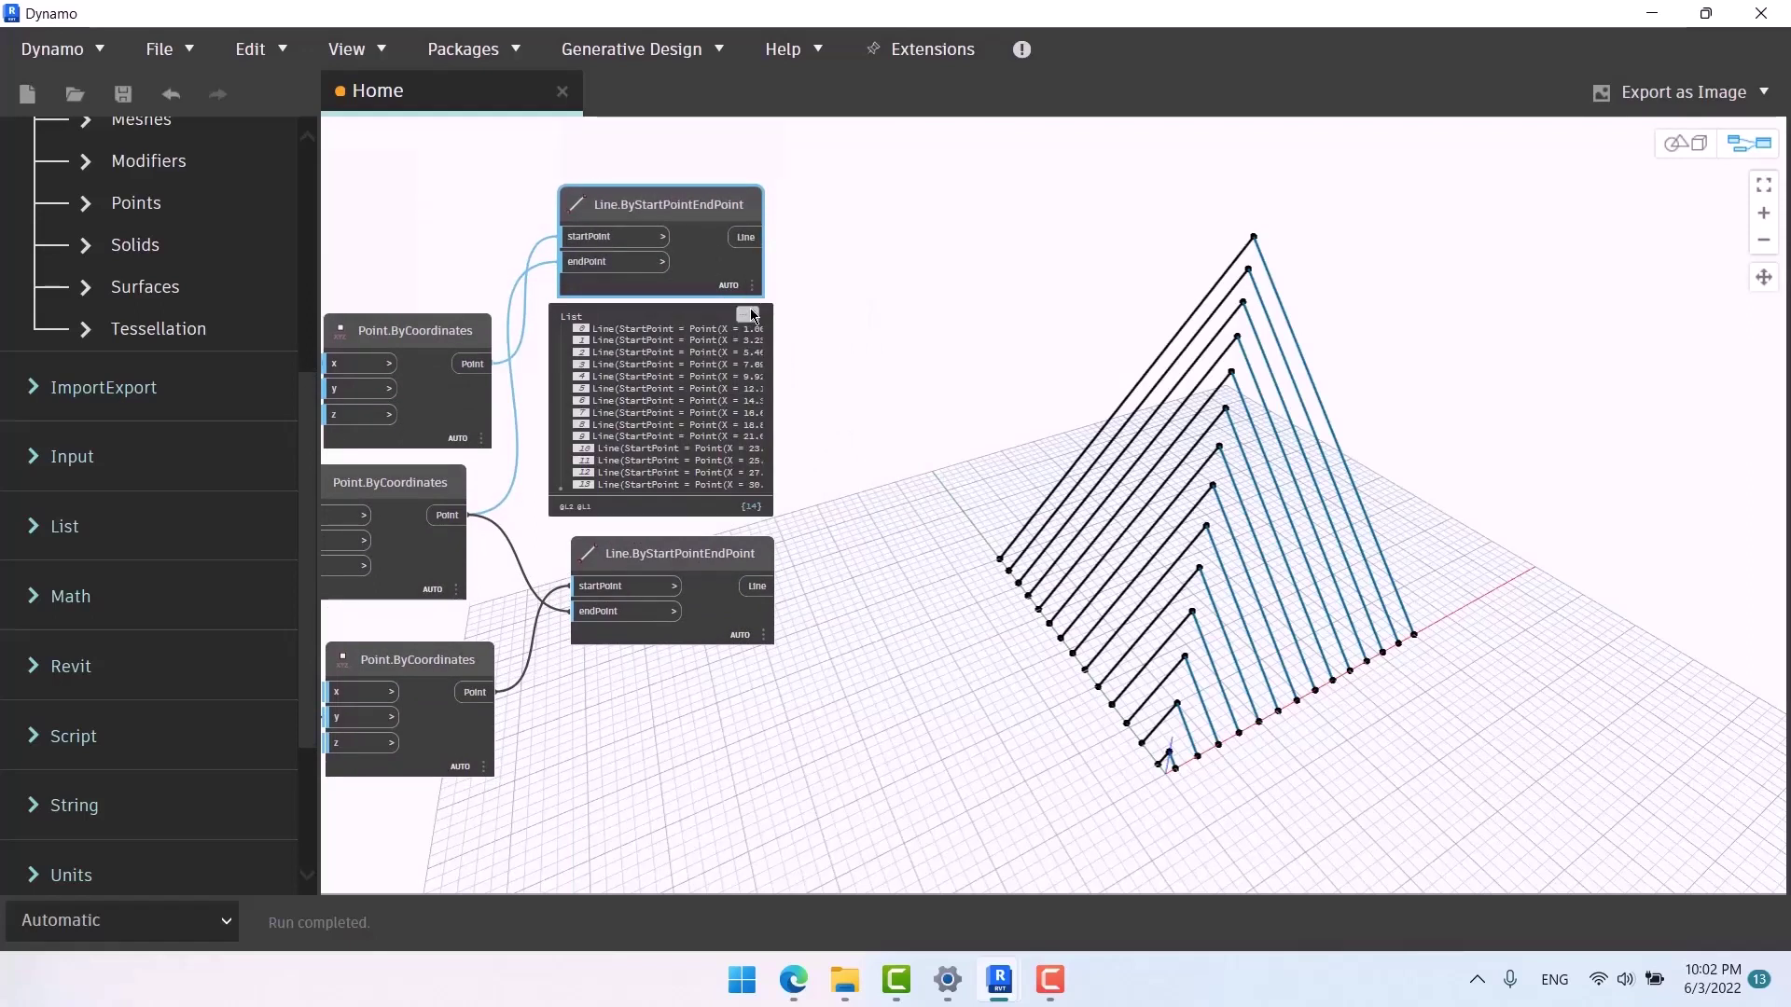
left_click(751, 310)
Highlight several lines from the first line node's output list in the 3D preview, including indices 7, 3 and 9.
left_click(646, 417)
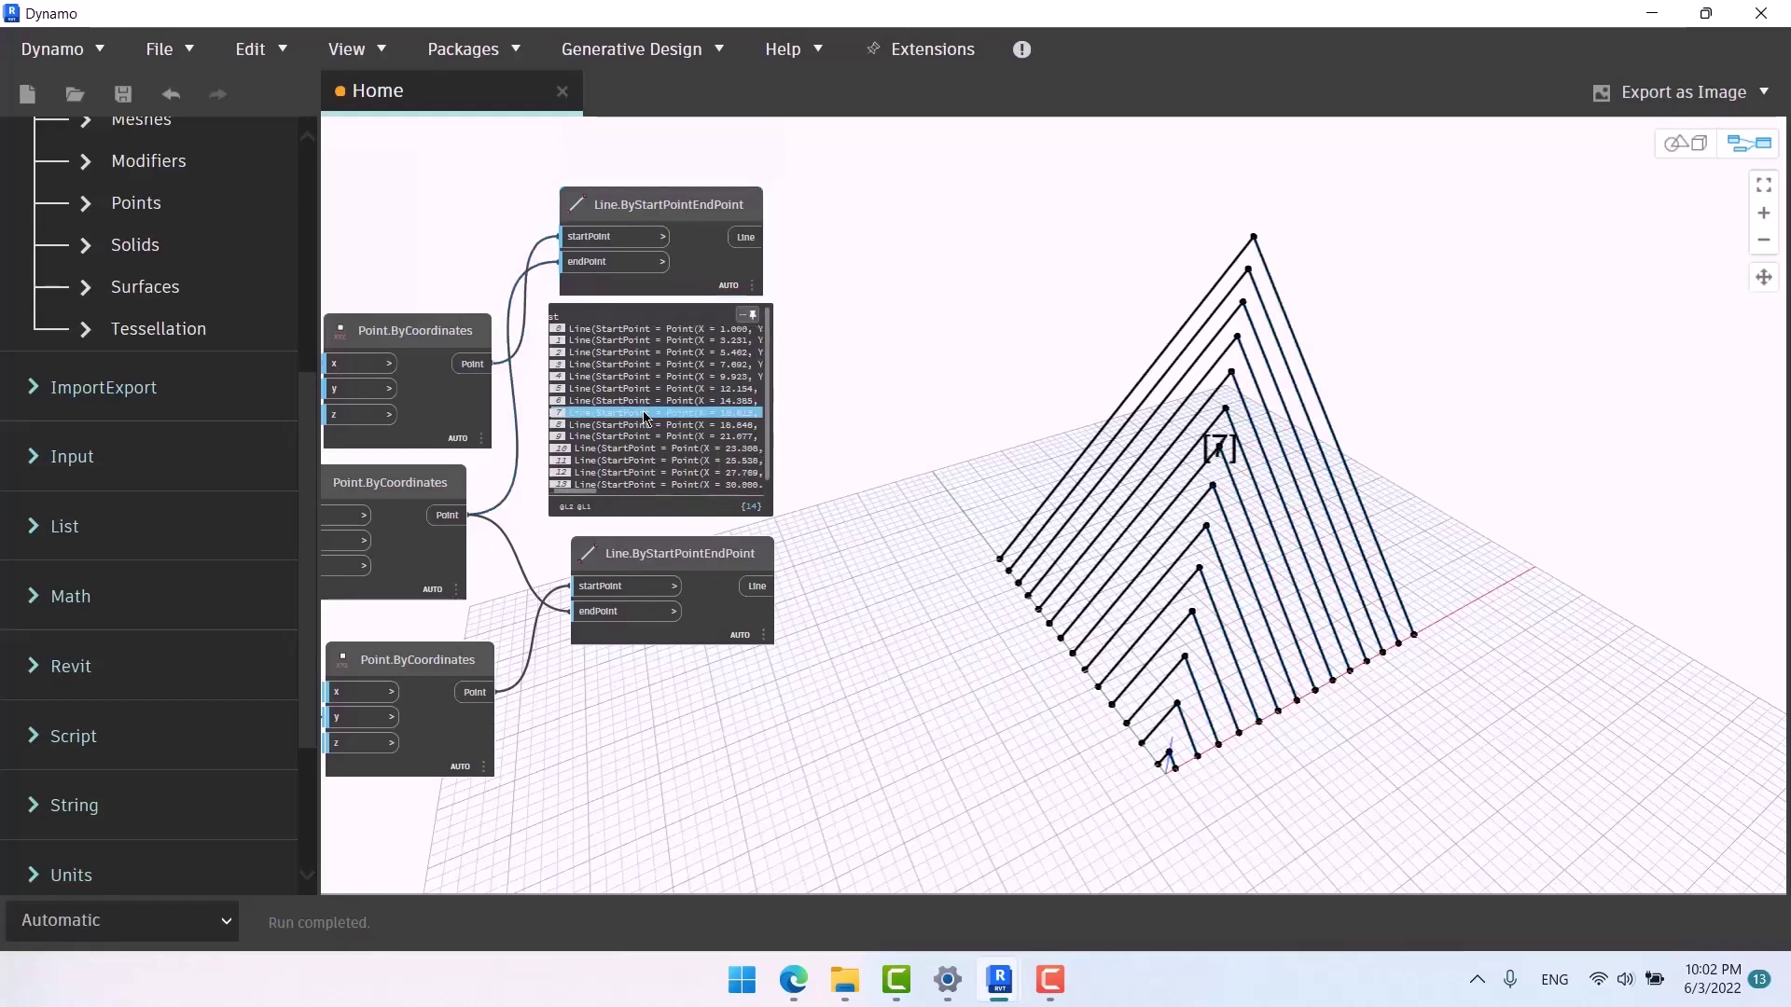
left_click(666, 460)
left_click(662, 365)
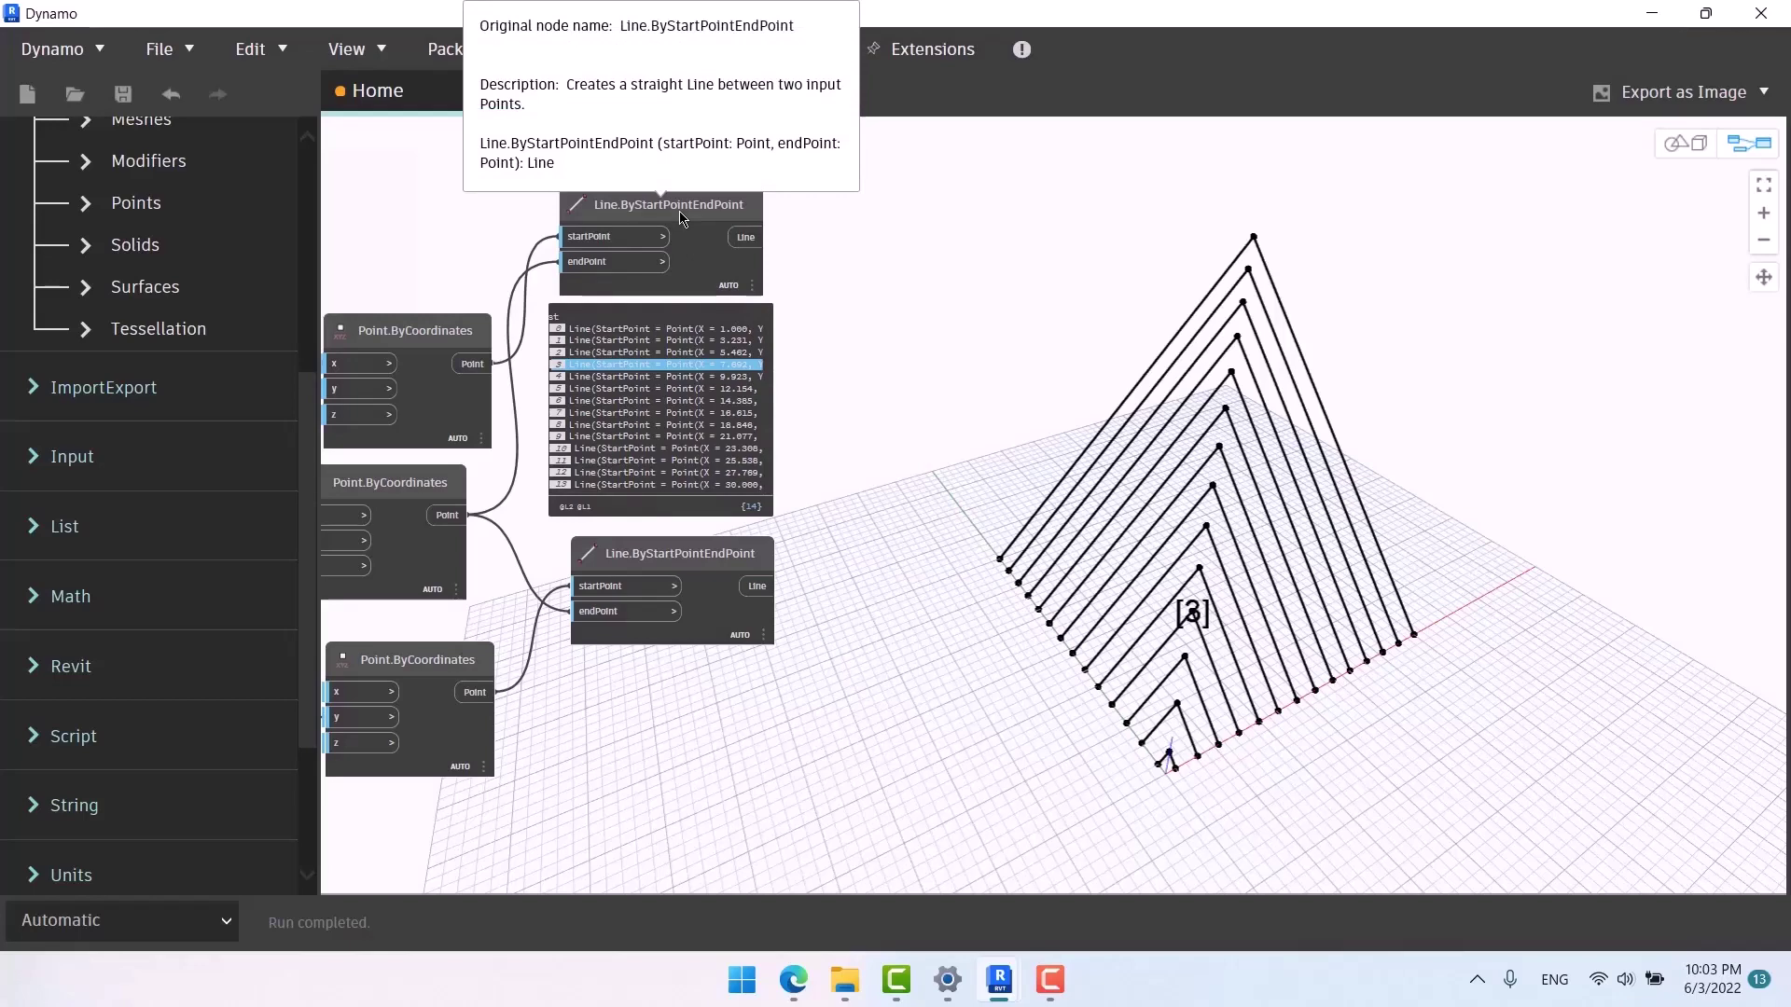
left_click(642, 436)
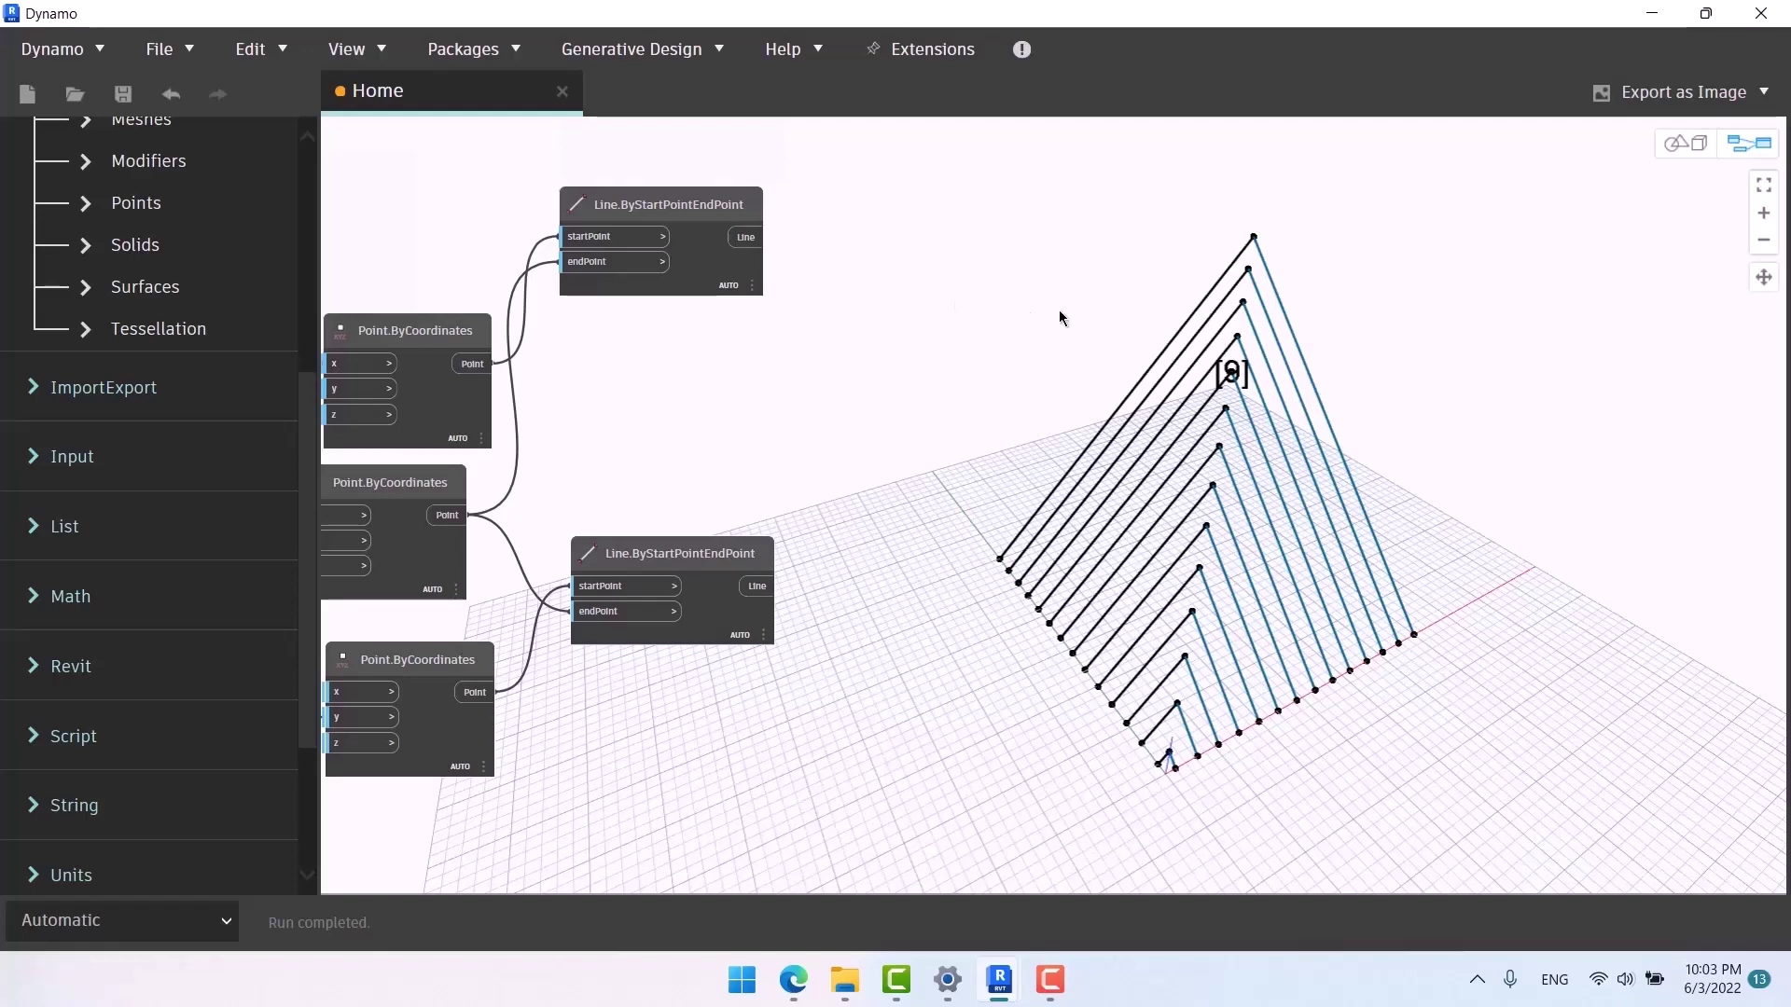
Select the copied Line.ByStartPointEndPoint node to highlight its lines in the 3D preview, and check the first line node's options.
middle_click_drag(1578, 567, 1670, 560)
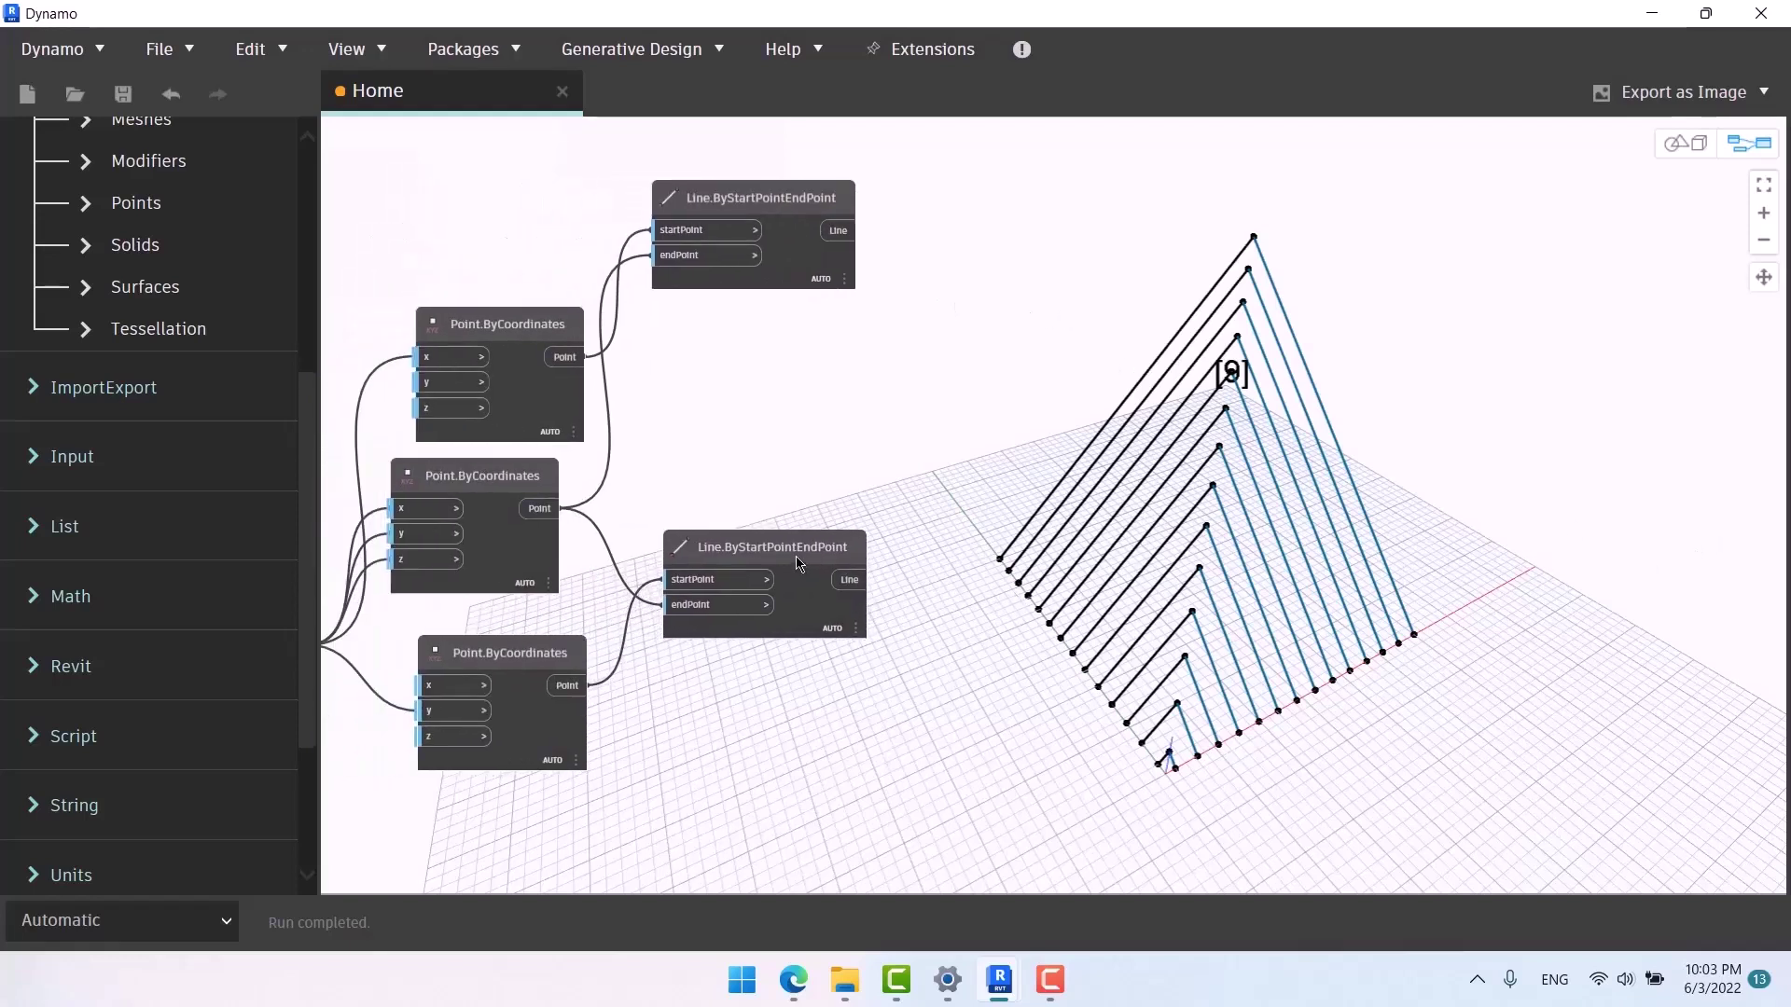
left_click(794, 546)
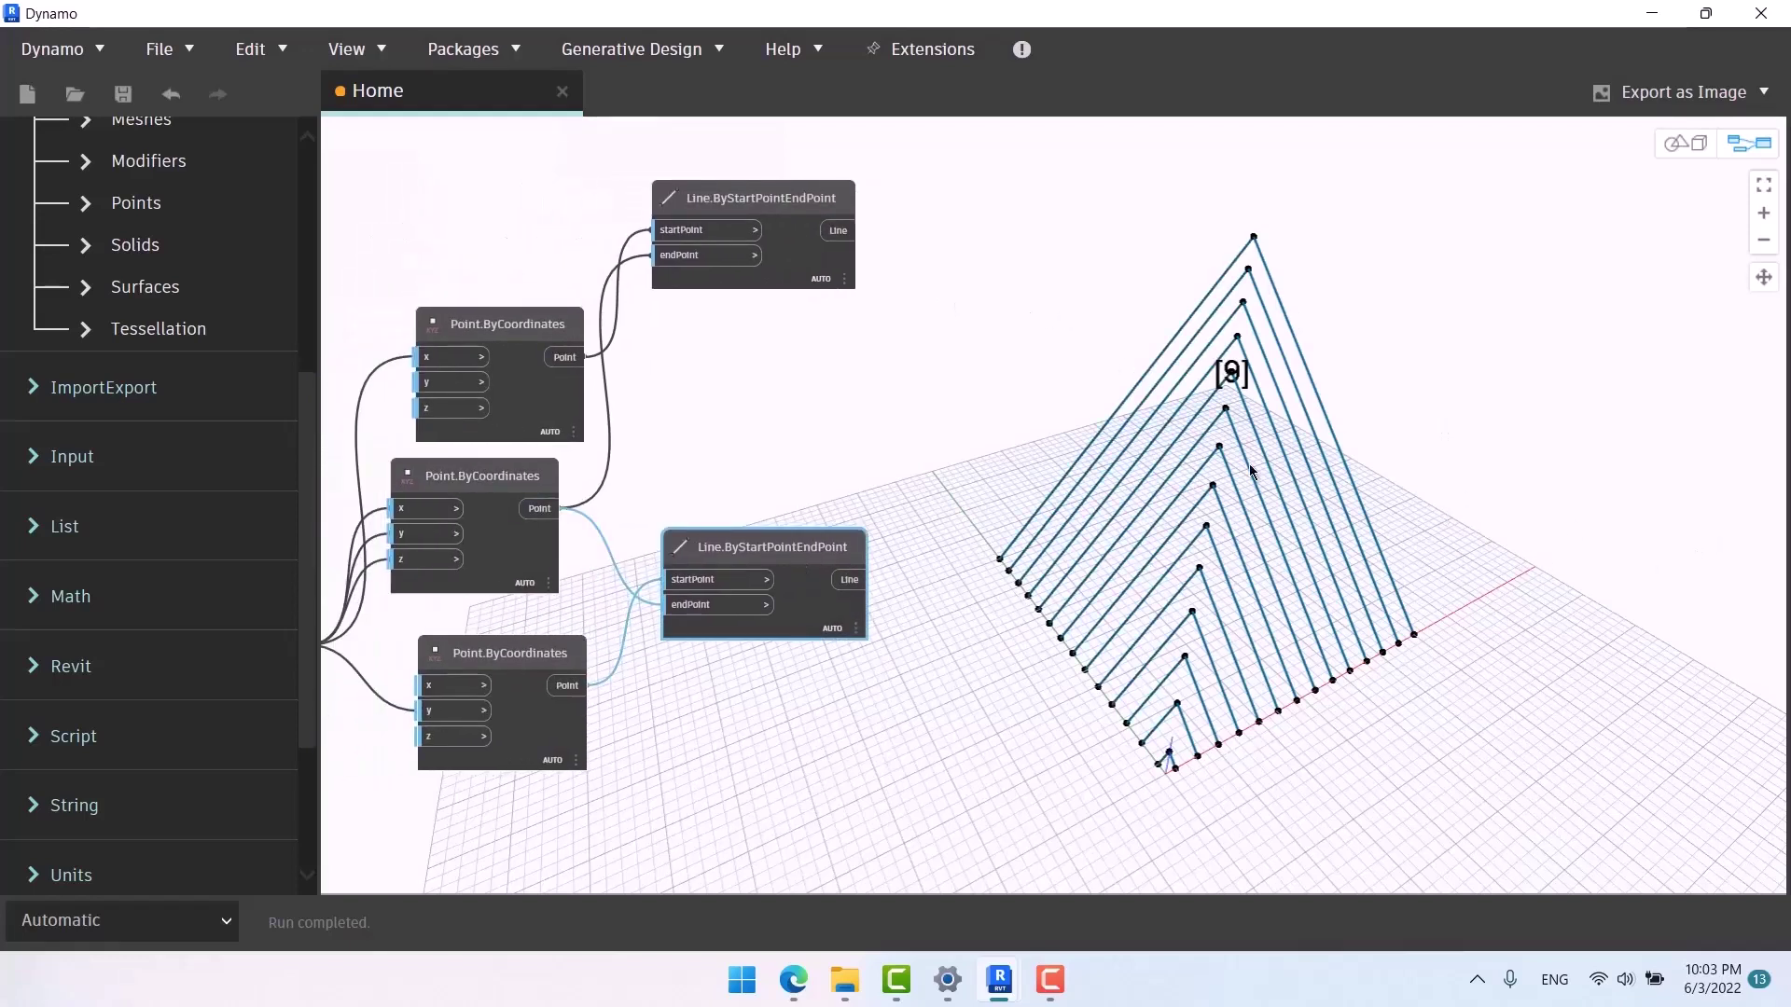
left_click(846, 279)
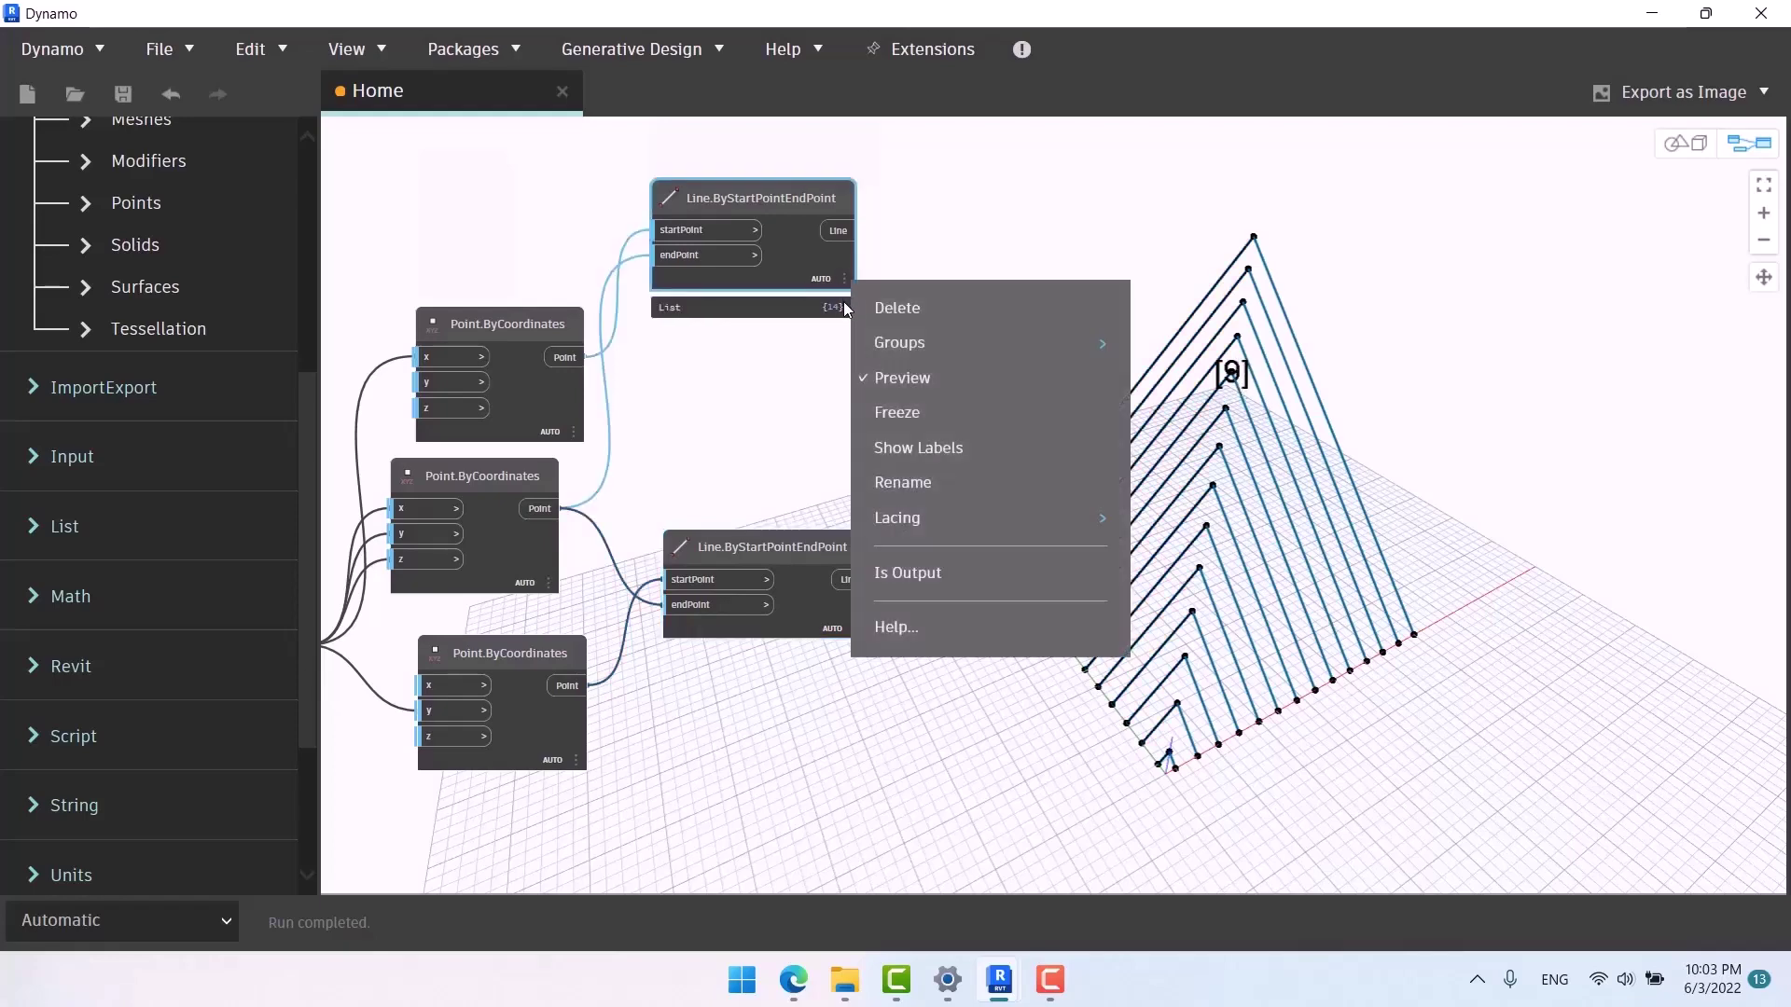
left_click(843, 302)
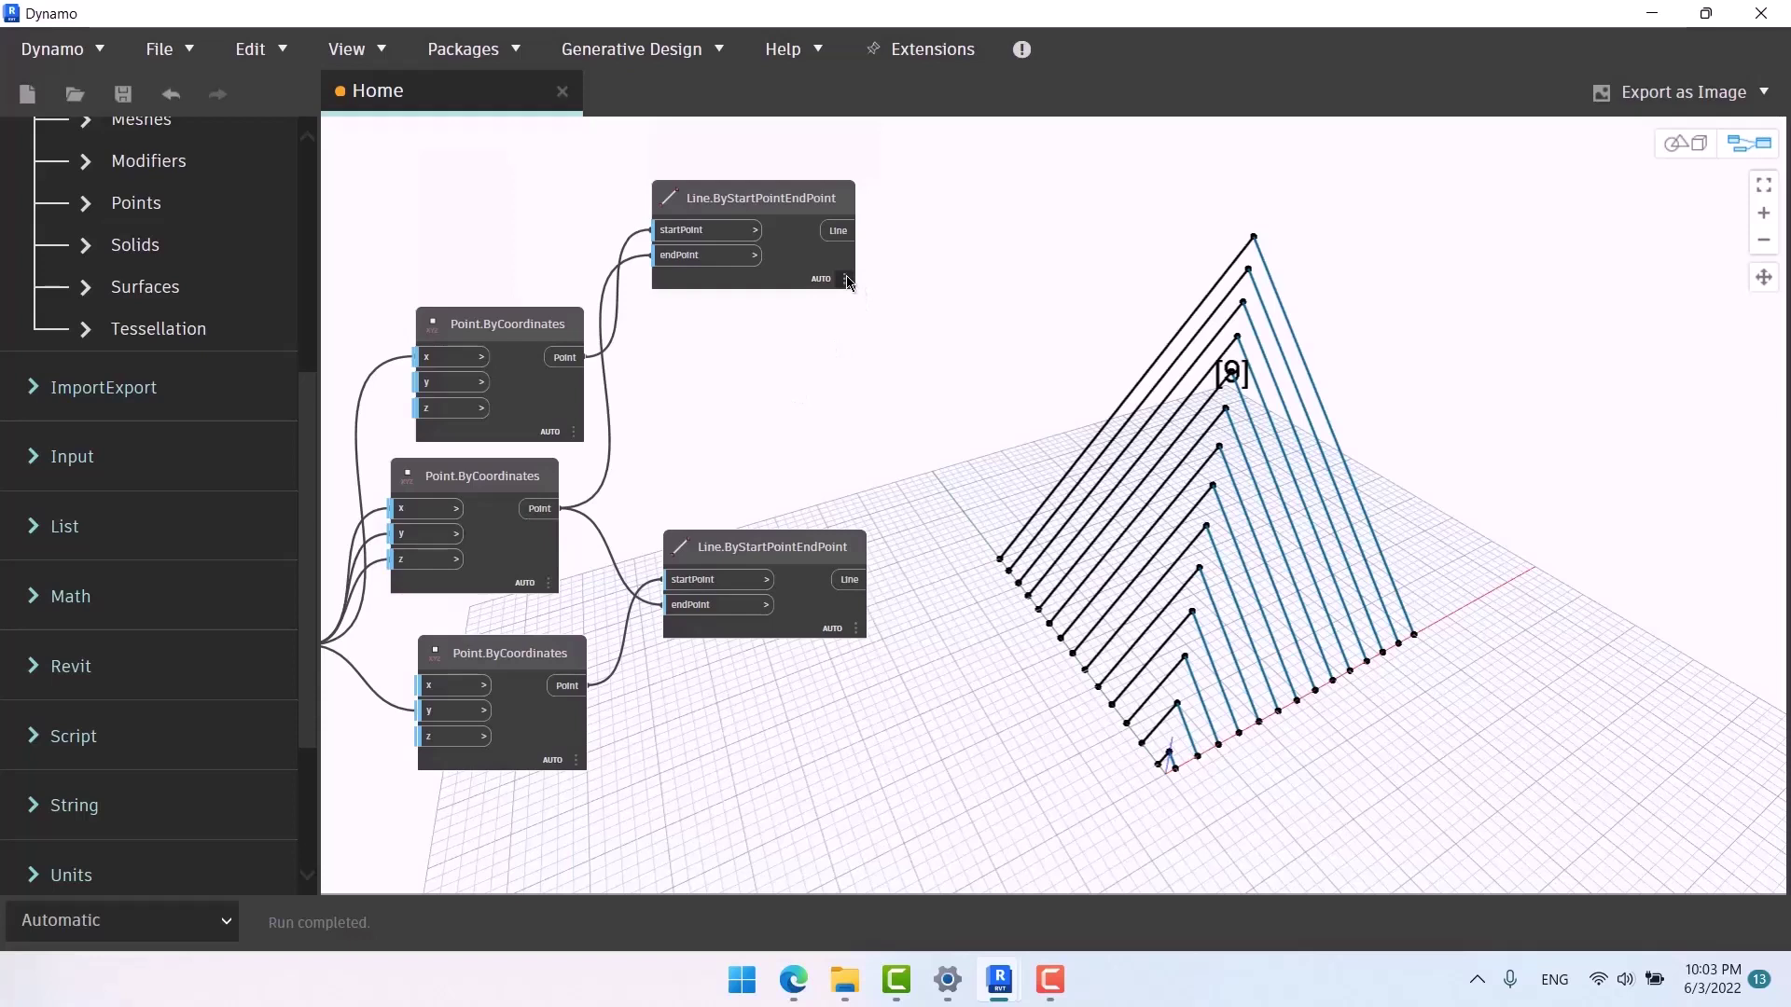
Clear the index 9 label from the 3D preview through the first line node's output list, and hide that list preview.
left_click(748, 431)
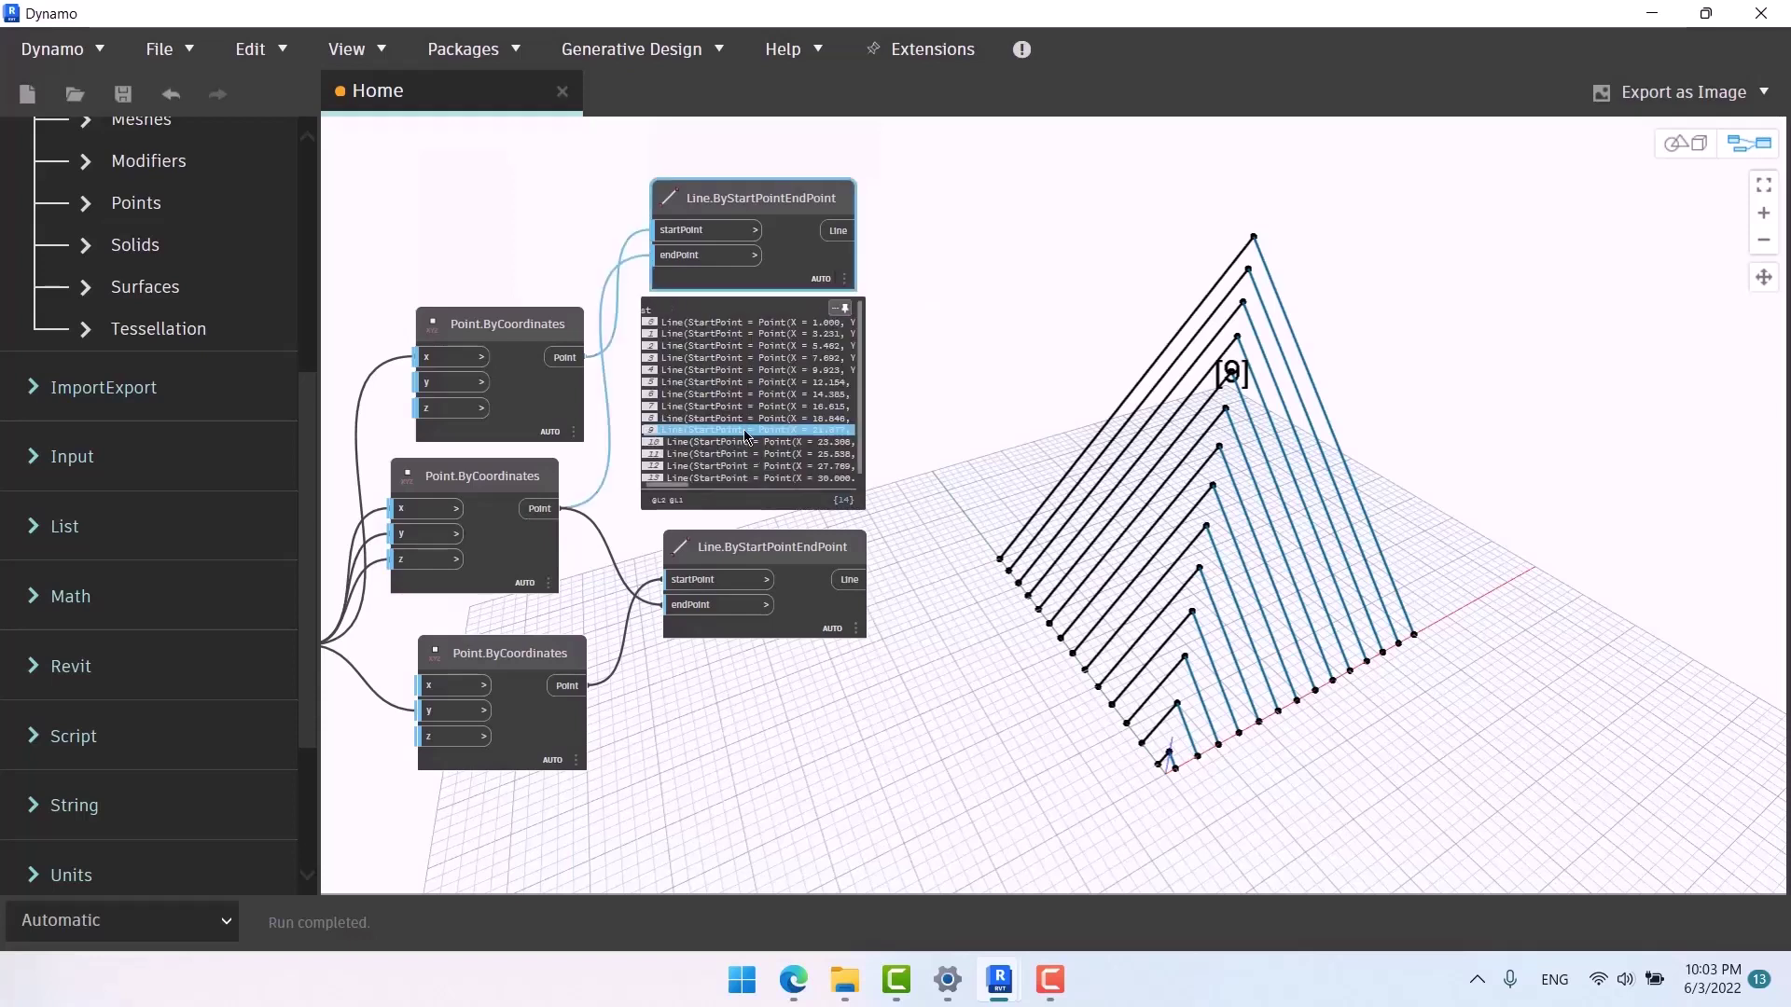
left_click(875, 508)
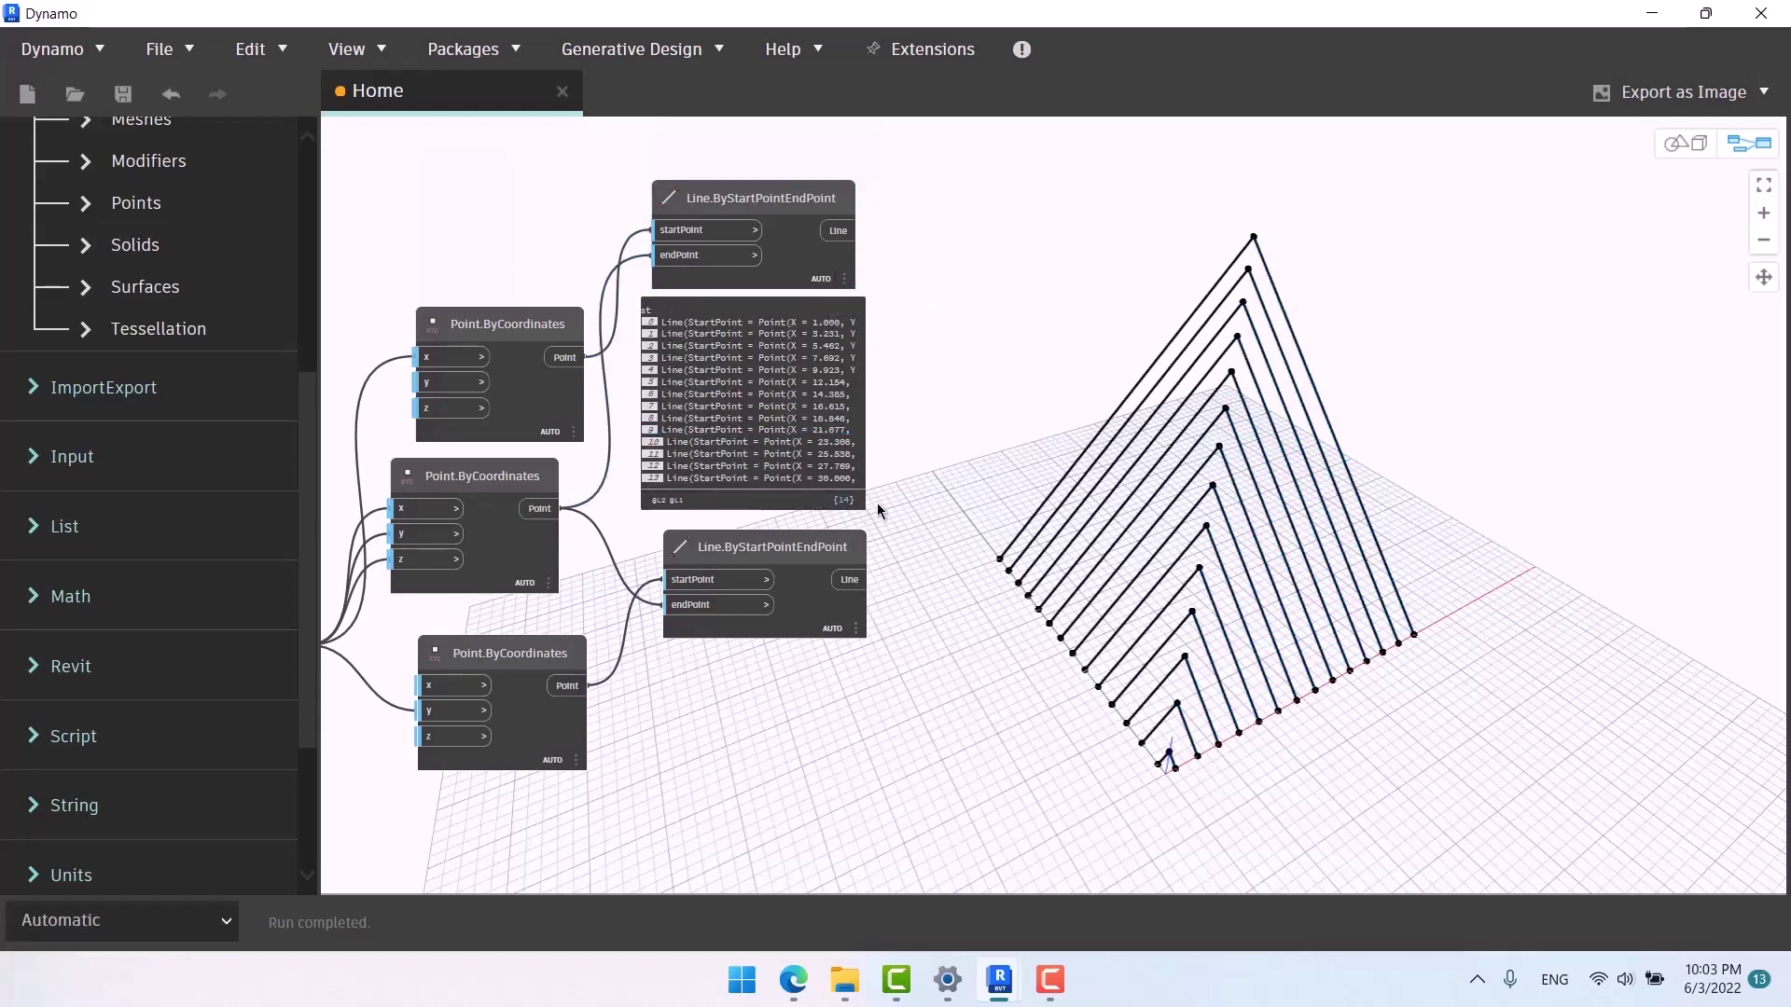
left_click(843, 308)
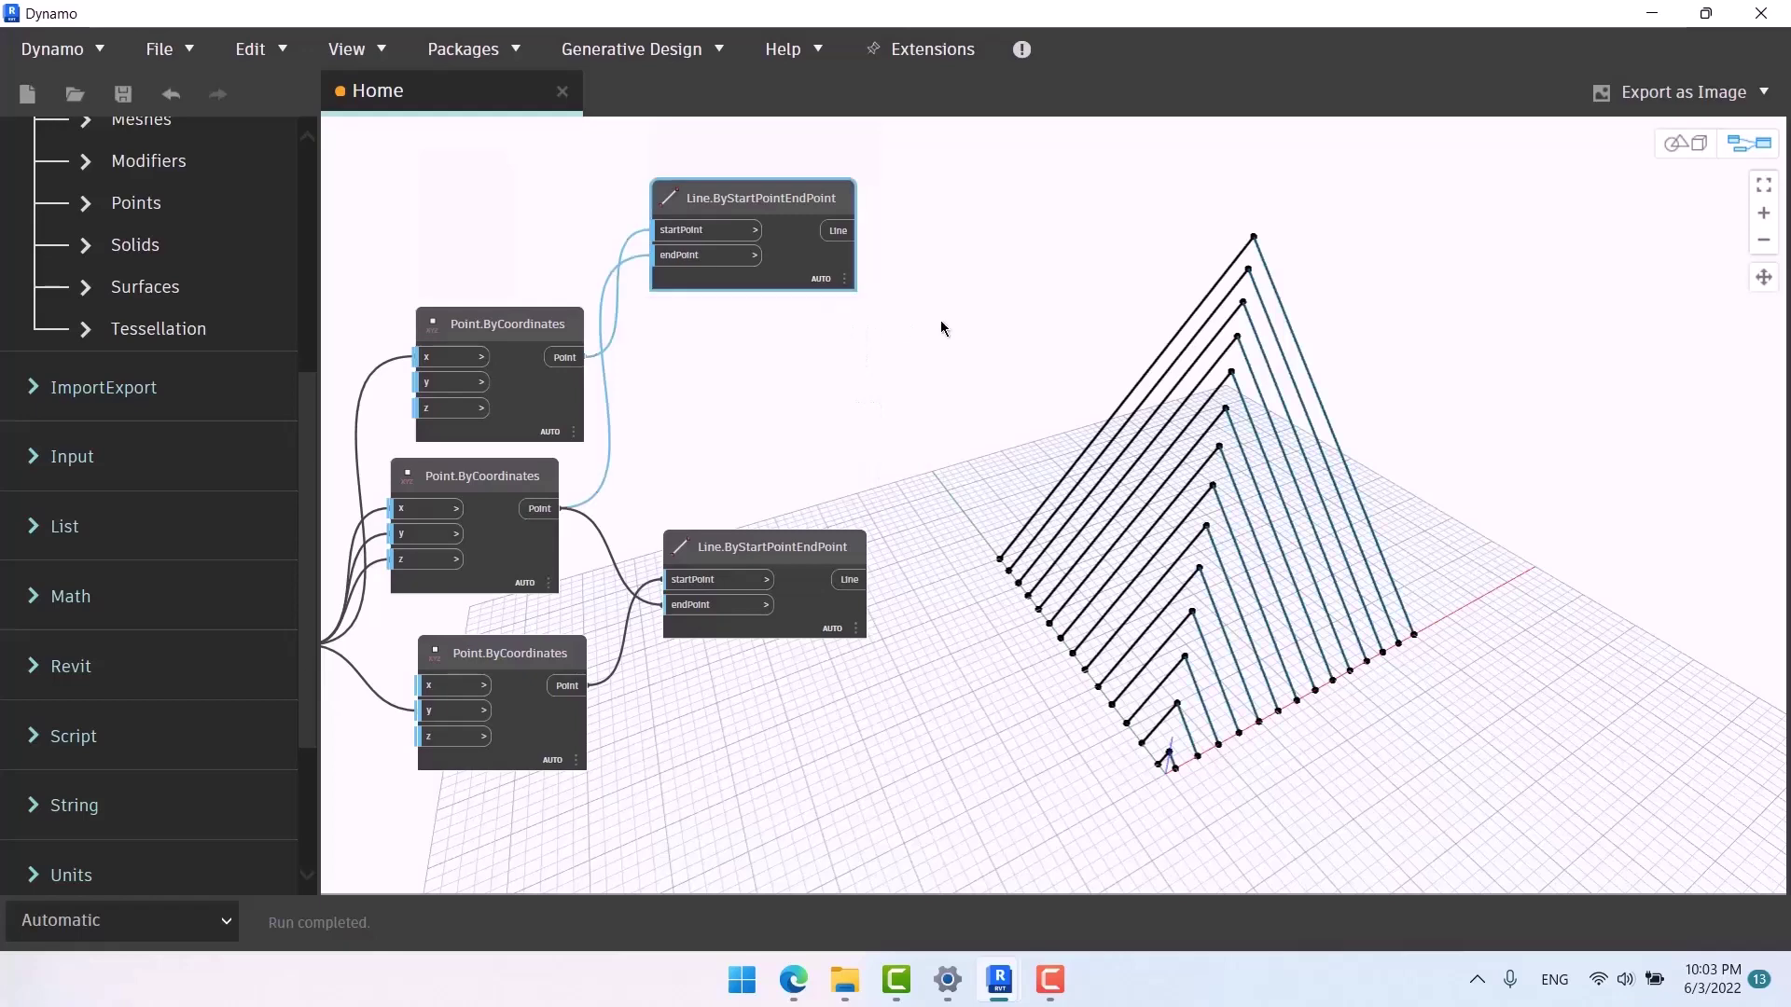
left_click(930, 372)
Move the first Line.ByStartPointEndPoint node down, close above its copy, and bring the whole graph into view.
scroll(881, 344, "down", 3)
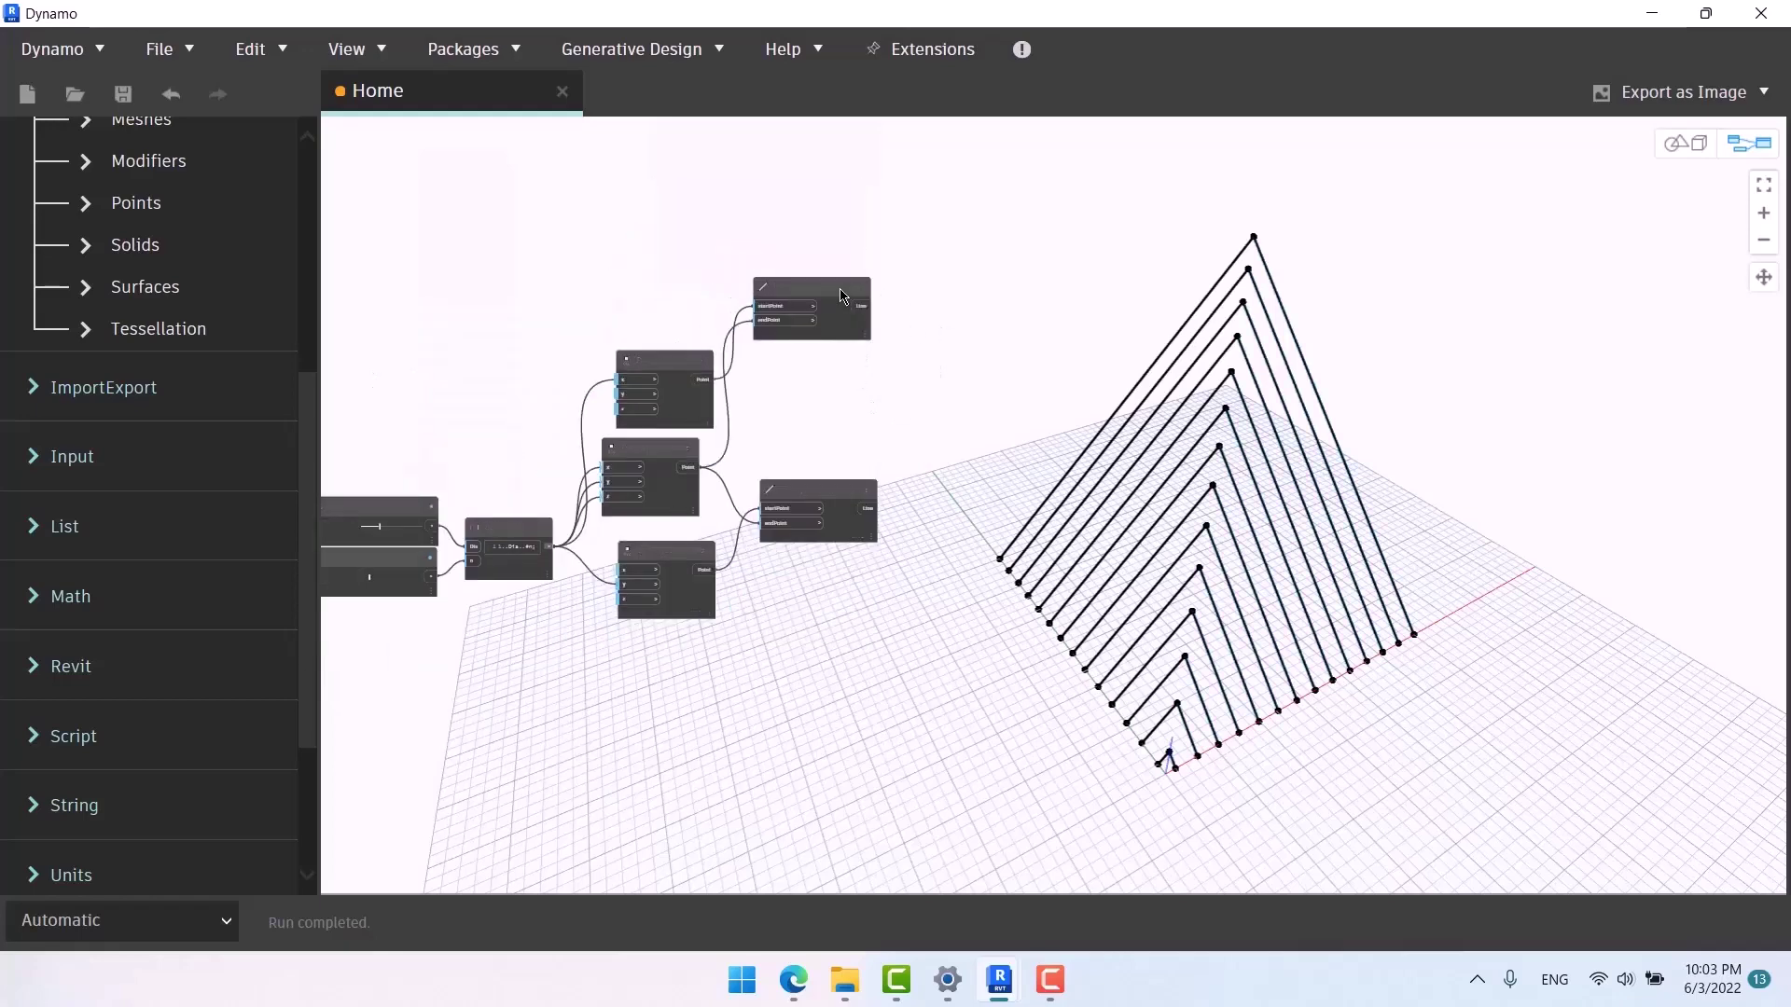
left_click_drag(843, 296, 843, 384)
left_click(905, 310)
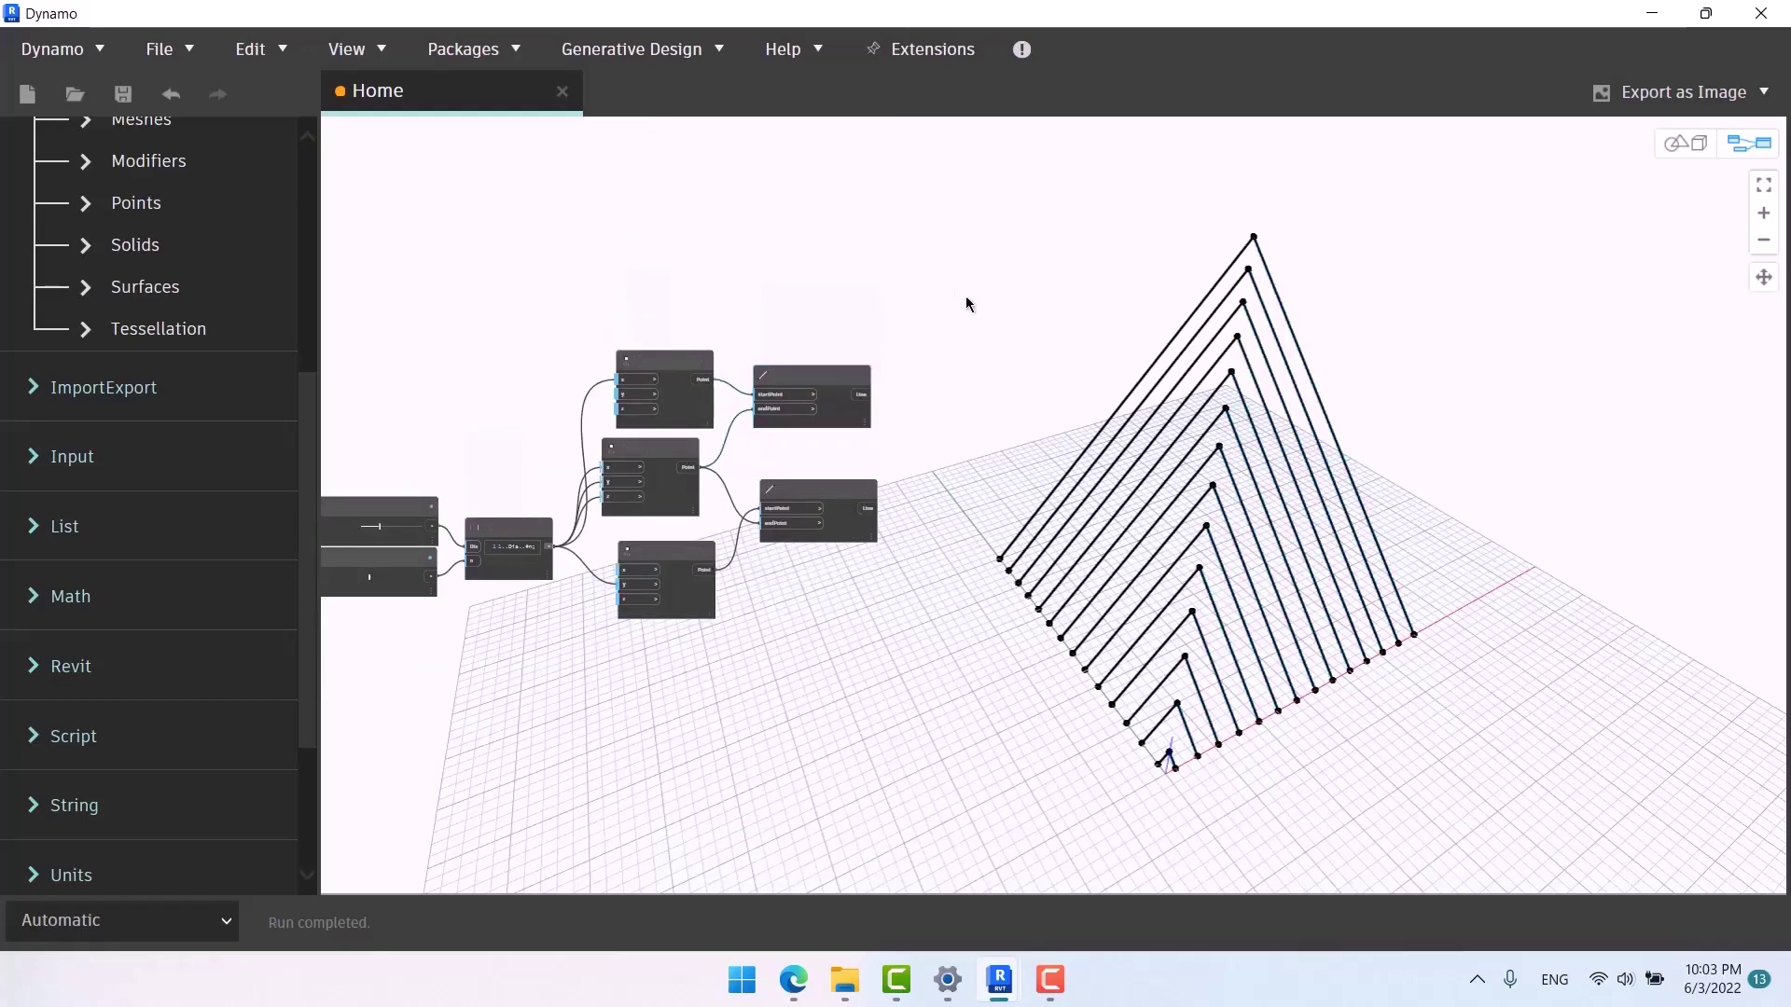
scroll(967, 303, "down", 4)
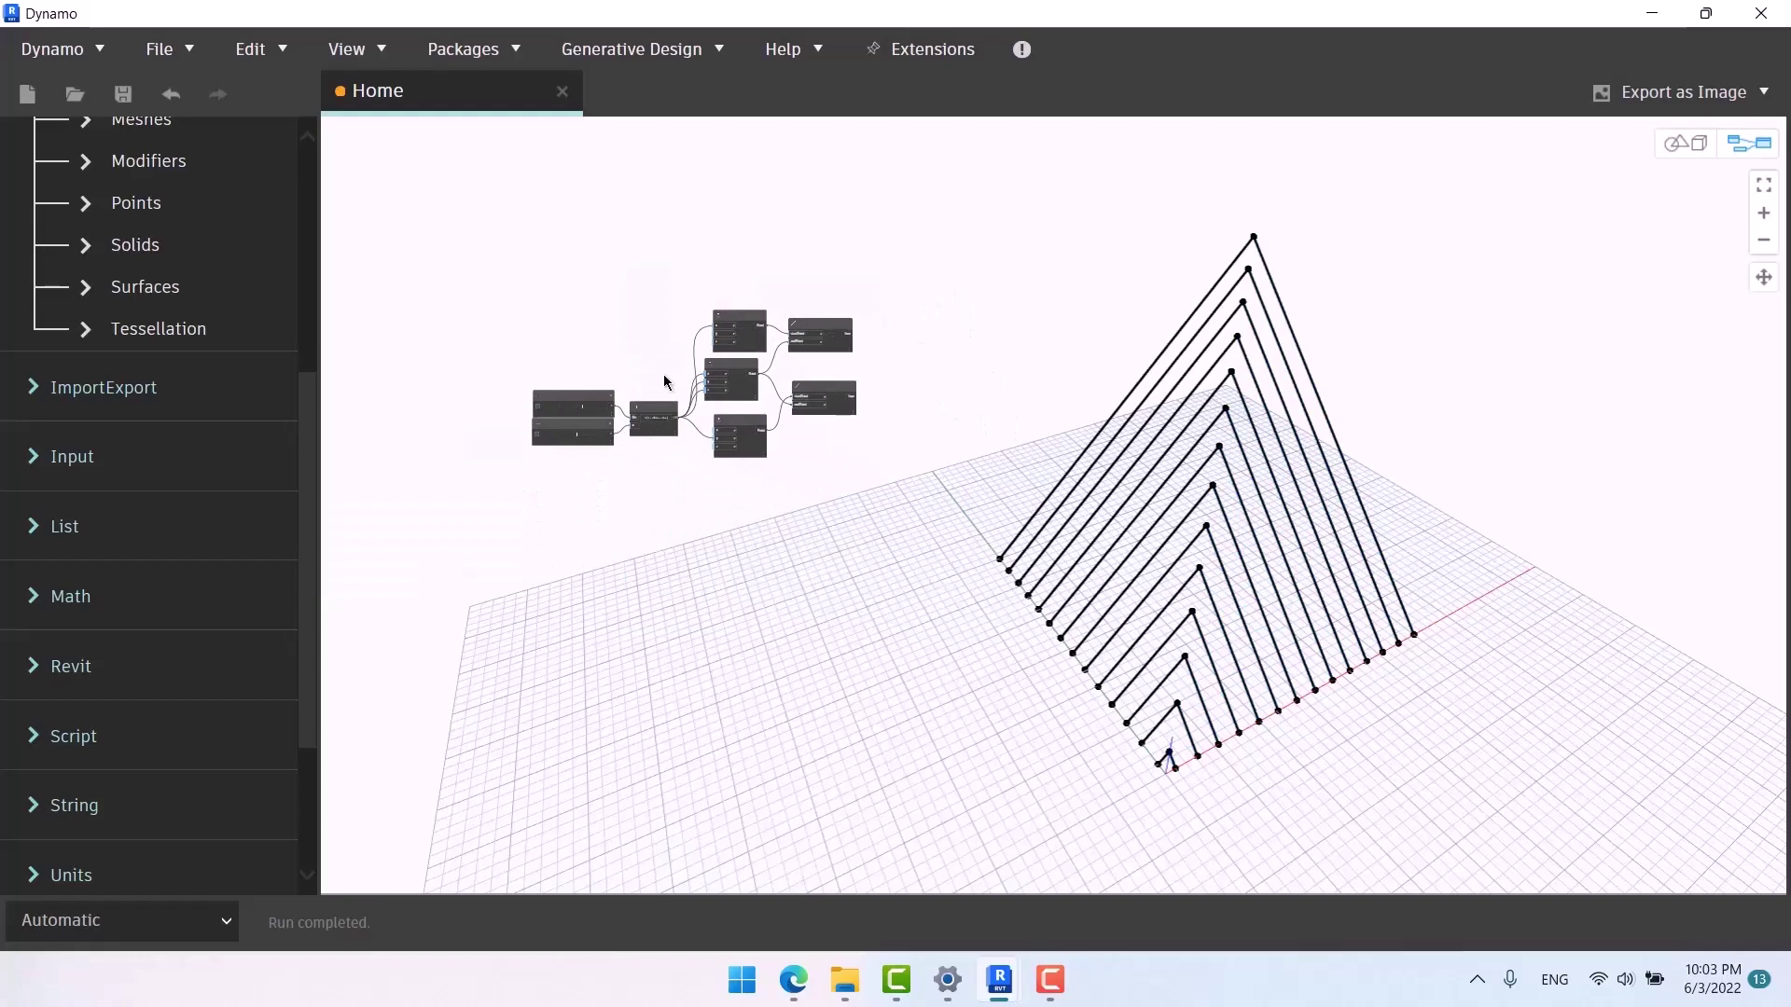